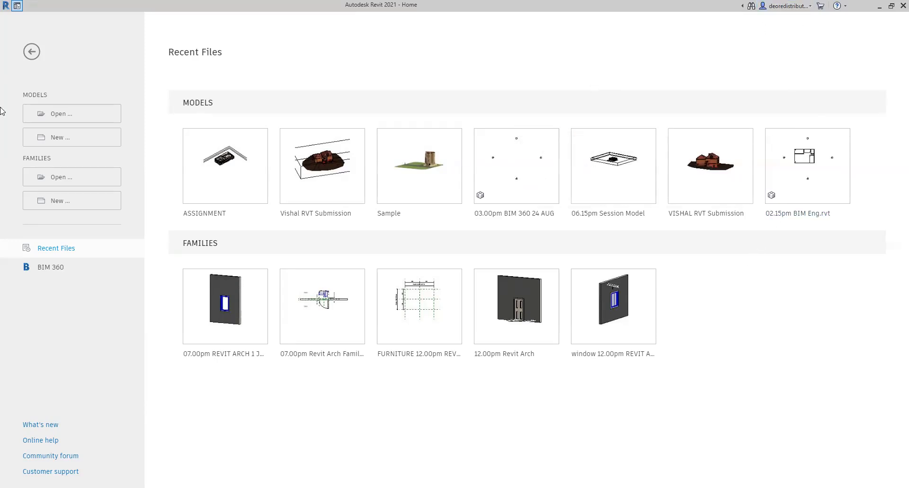
Create a new project from the default template.
left_click(80, 142)
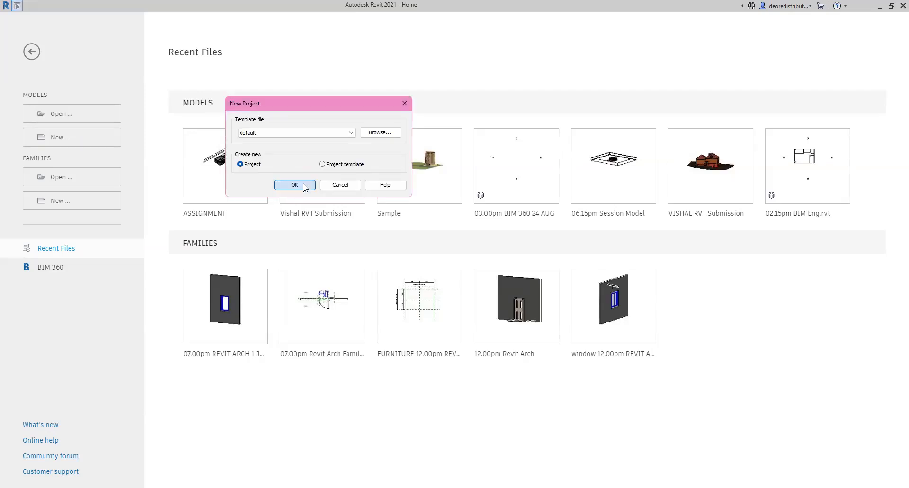
left_click(295, 185)
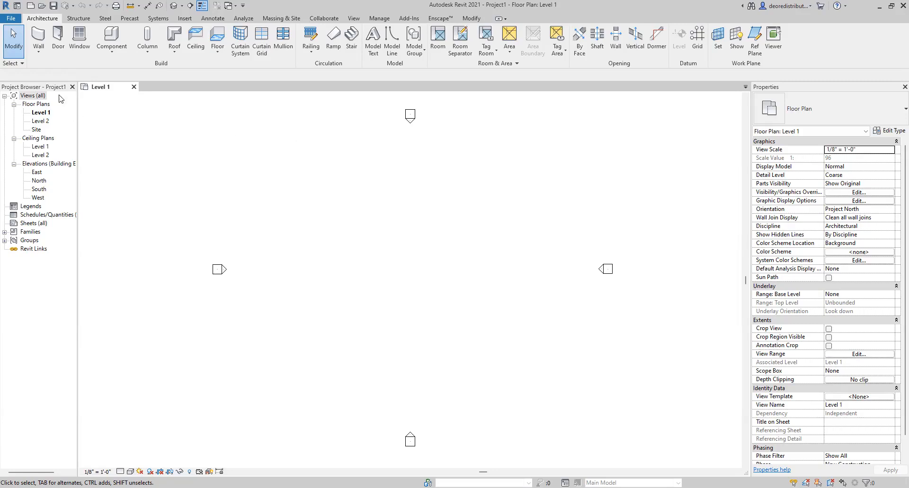
Start a CAD import with import units set to inch and positioning set to Auto - Center to Center.
left_click(184, 19)
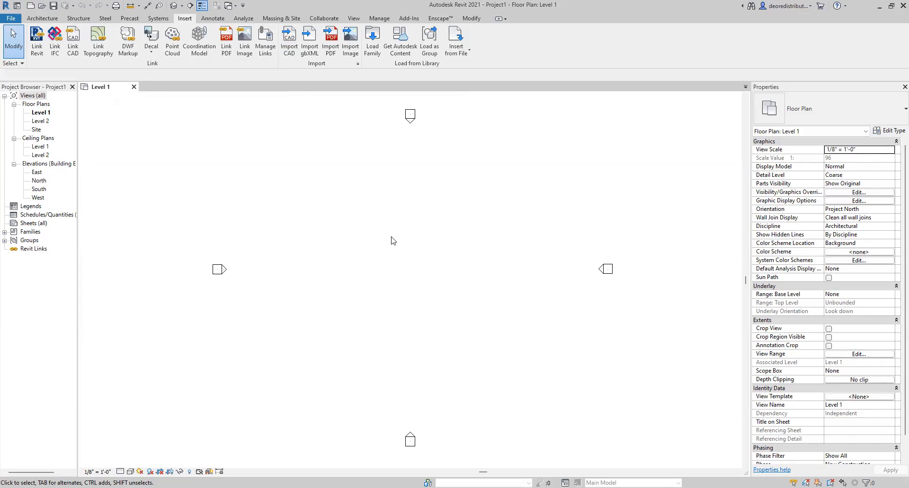
left_click(288, 51)
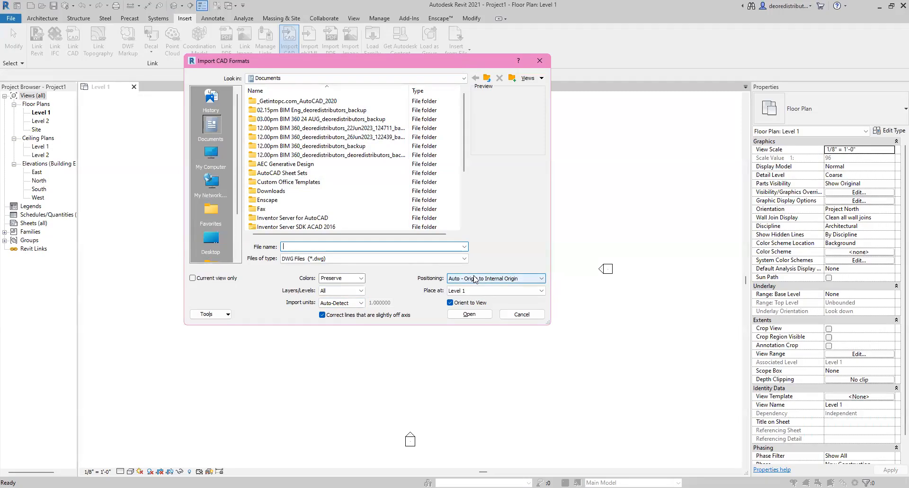
left_click(364, 304)
left_click(527, 282)
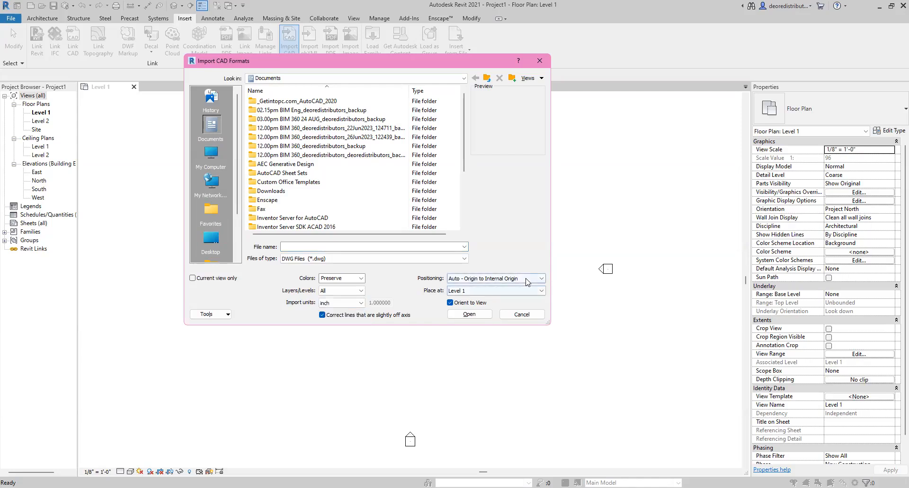
left_click(526, 282)
left_click(488, 288)
Import LB.dwg onto Level 1 from the New folder (4) folder inside GRAPHIX on the D: drive.
scroll(331, 179, "down", 3)
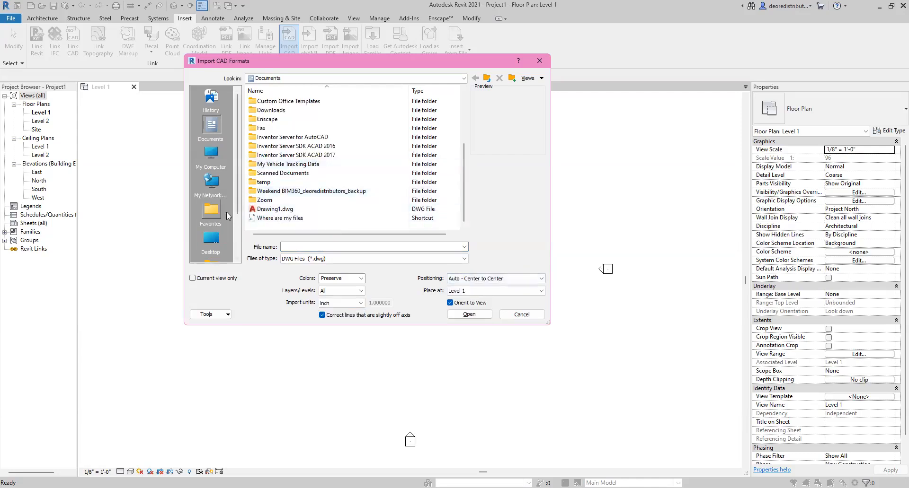
left_click(211, 156)
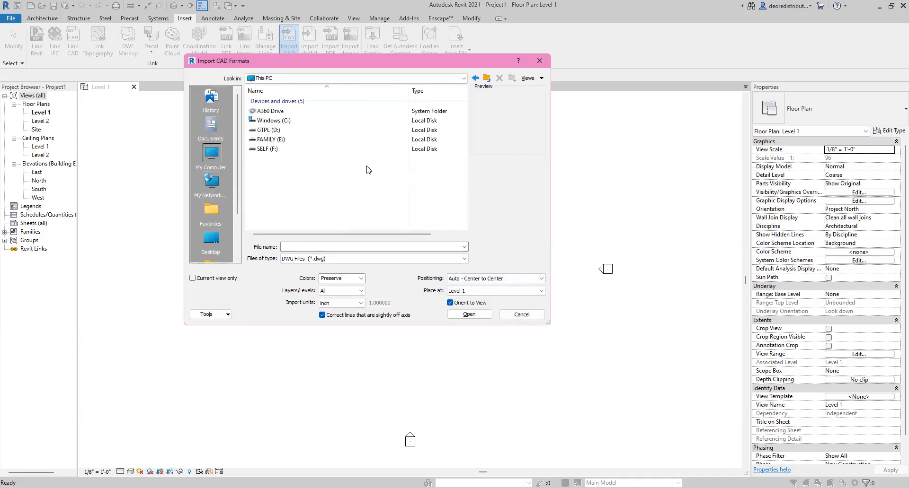
double_click(271, 130)
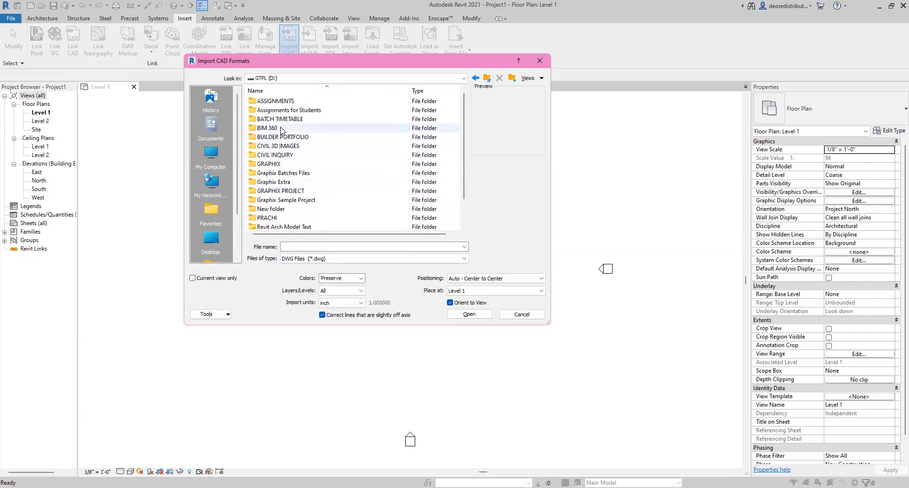
double_click(276, 164)
scroll(278, 170, "down", 3)
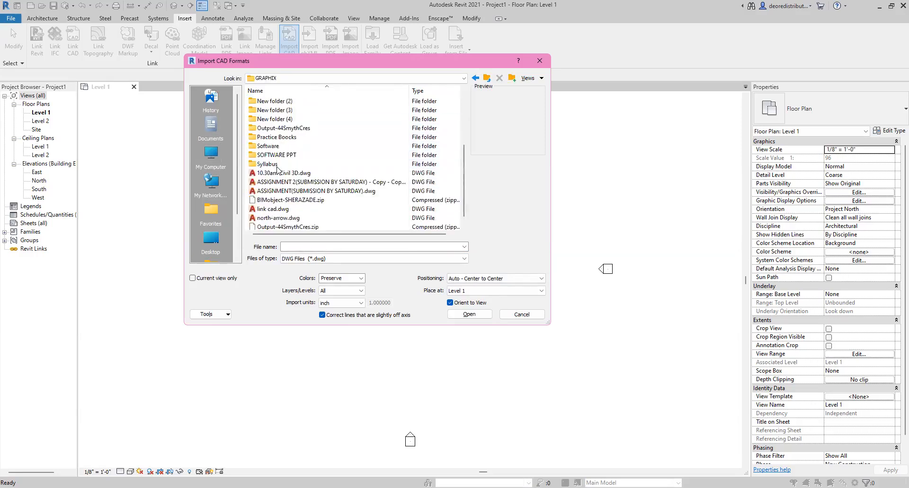
double_click(274, 119)
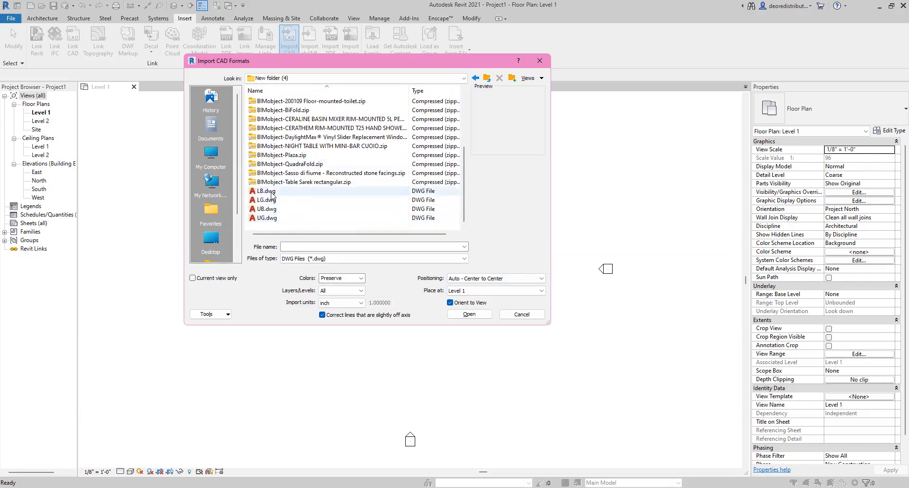
left_click(271, 191)
left_click(469, 314)
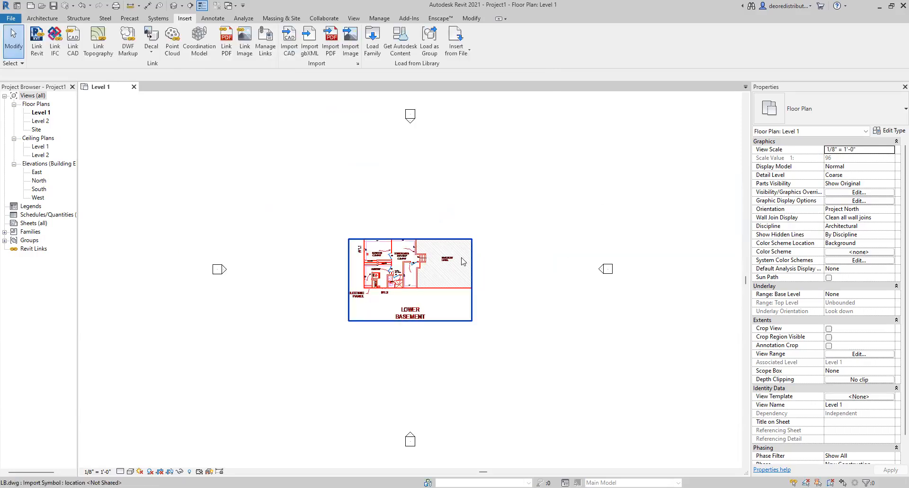
left_click(301, 274)
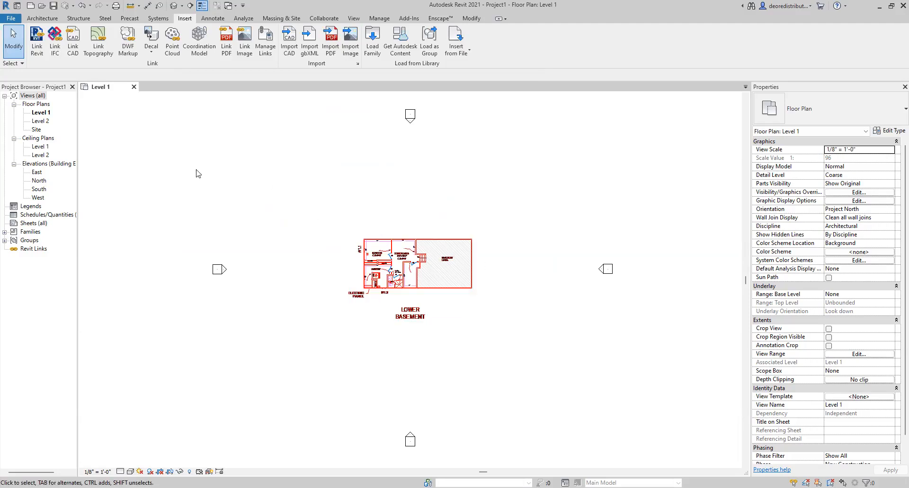
Open the Level 2 floor plan and import UB.dwg there, centre to centre, with inch units.
double_click(42, 121)
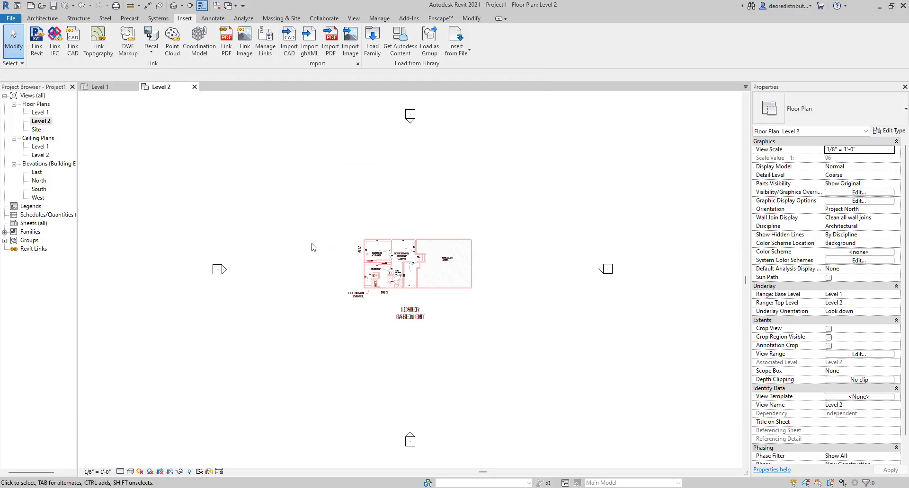
scroll(312, 247, "up", 1)
middle_click_drag(313, 247, 99, 241)
middle_click_drag(176, 258, 300, 266)
scroll(331, 265, "up", 1)
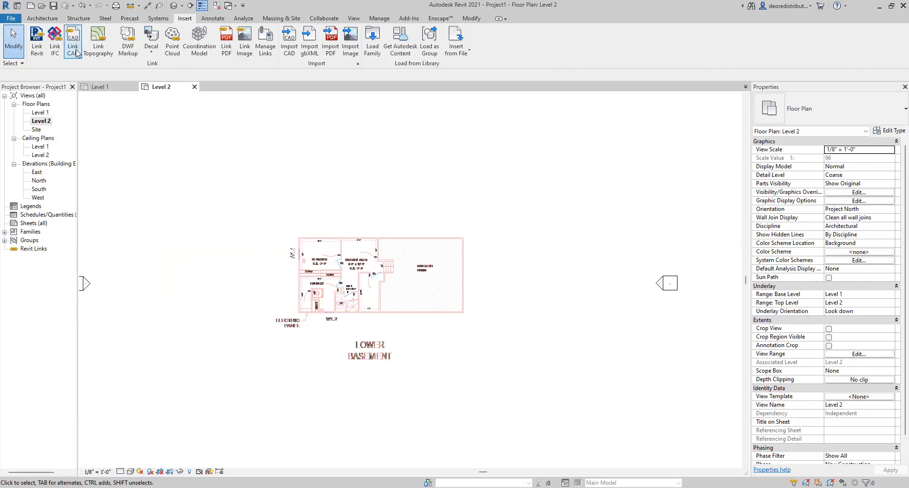
left_click(292, 51)
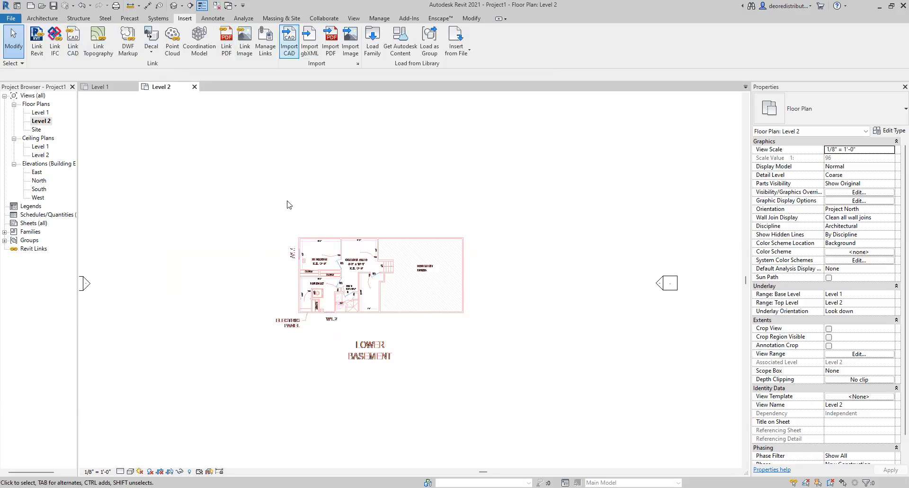
left_click(267, 209)
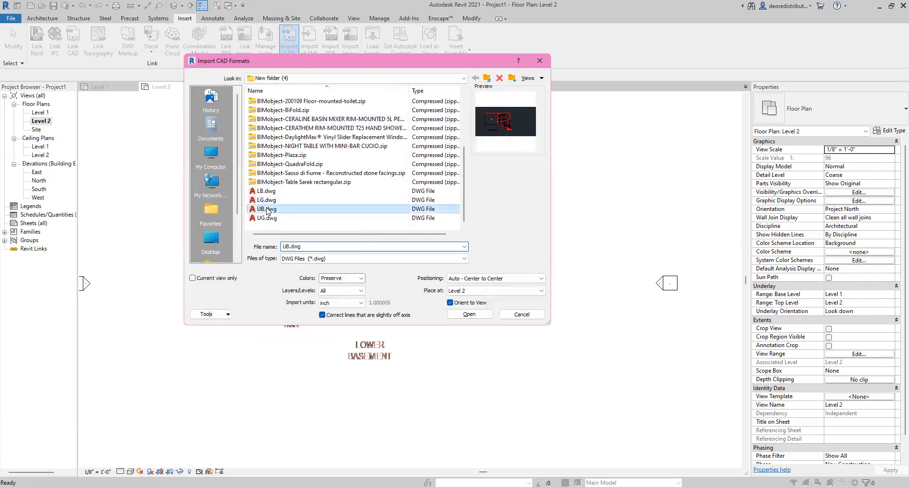
left_click(449, 303)
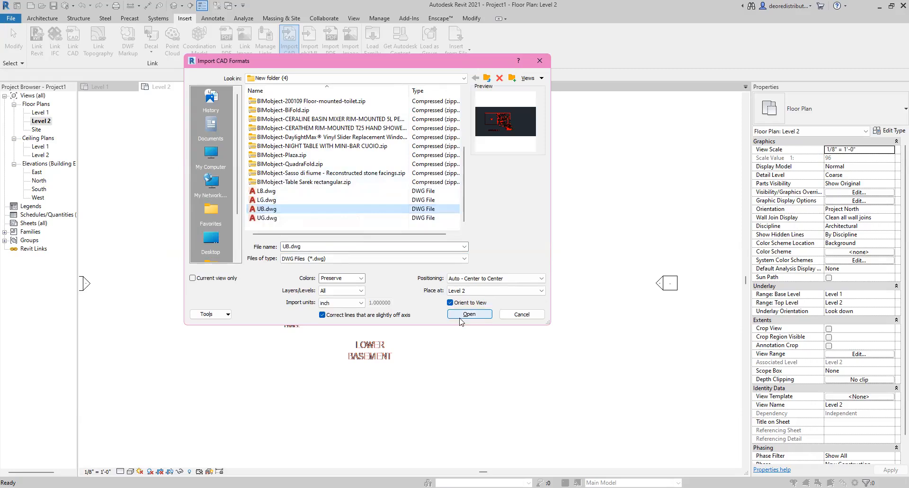
scroll(286, 213, "up", 3)
mouse_move(286, 213)
middle_mouse_down()
mouse_move(268, 205)
mouse_move(252, 236)
middle_mouse_up()
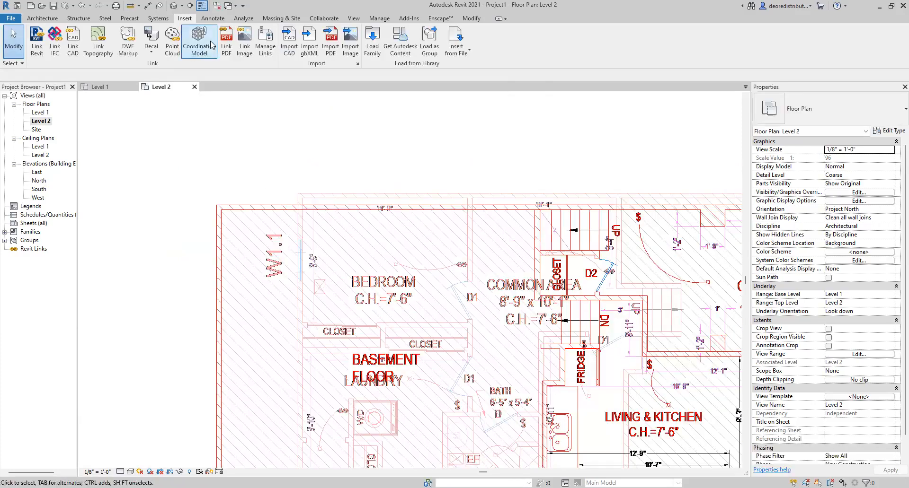
Align the upper basement drawing's top and left outer wall lines with those of the lower basement underlay.
left_click(471, 20)
left_click(171, 33)
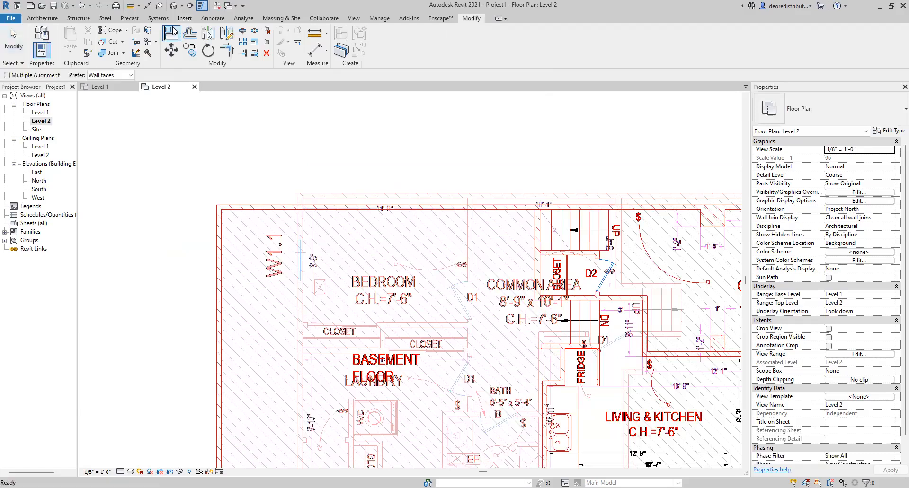
left_click(249, 199)
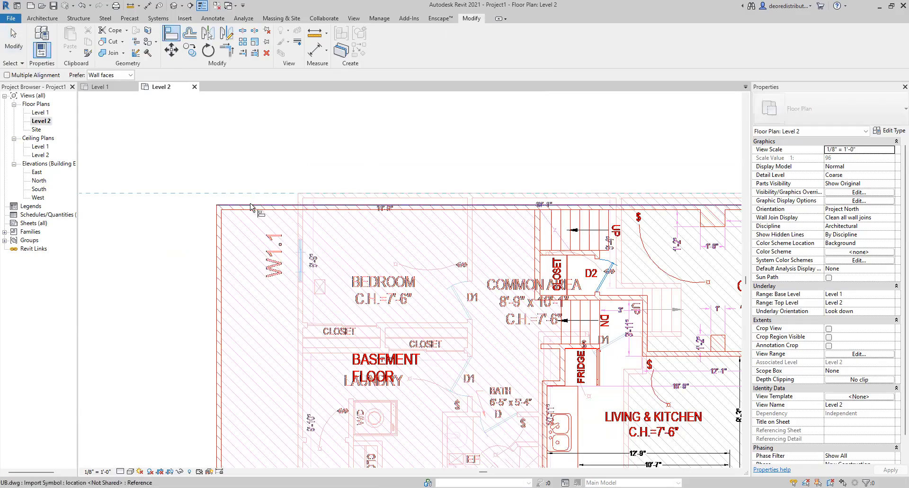
left_click(252, 206)
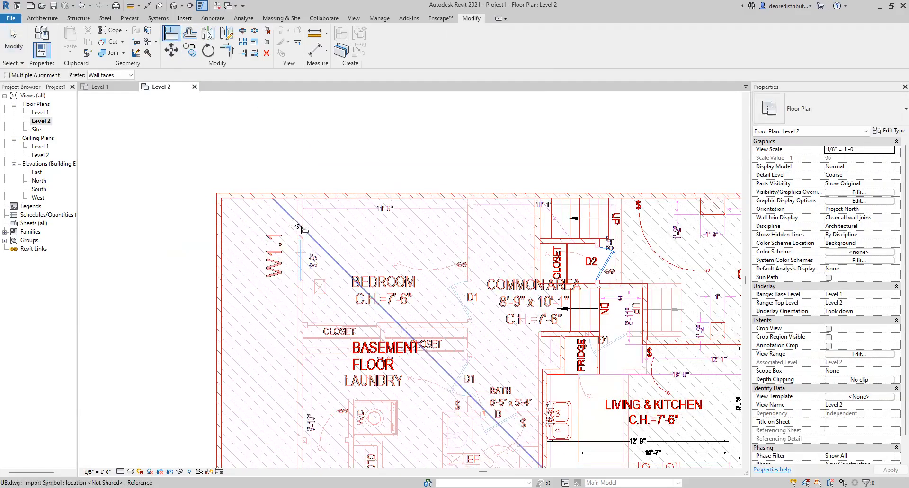
scroll(299, 219, "up", 2)
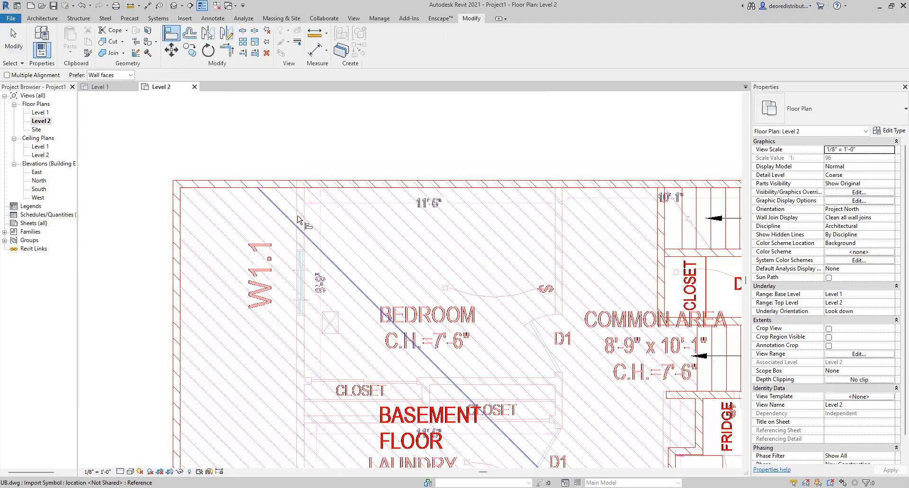
scroll(369, 268, "down", 2)
scroll(244, 243, "down", 3)
scroll(524, 243, "up", 1)
scroll(604, 235, "down", 1)
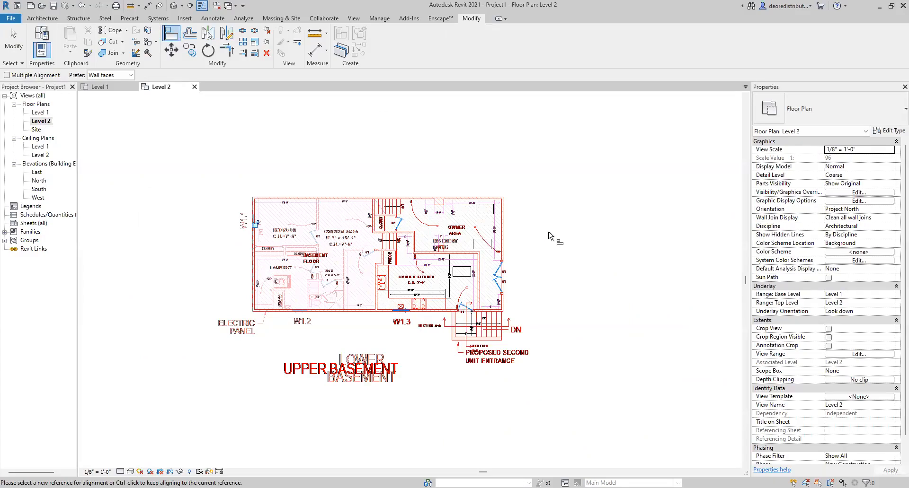
In the Level 1 floor plan, set up a new wall with its height up to Level 2 and location line Finish Face: Exterior.
double_click(40, 112)
scroll(417, 258, "up", 5)
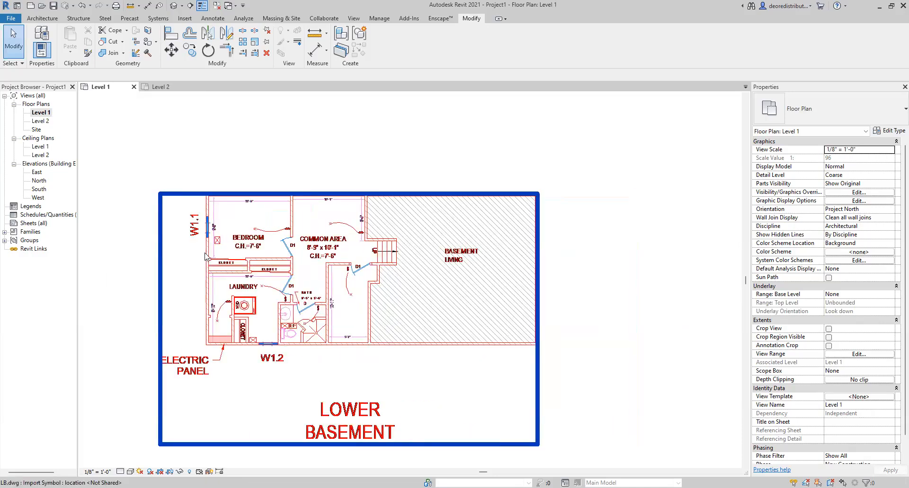
scroll(205, 256, "up", 1)
key("Escape")
left_click(41, 19)
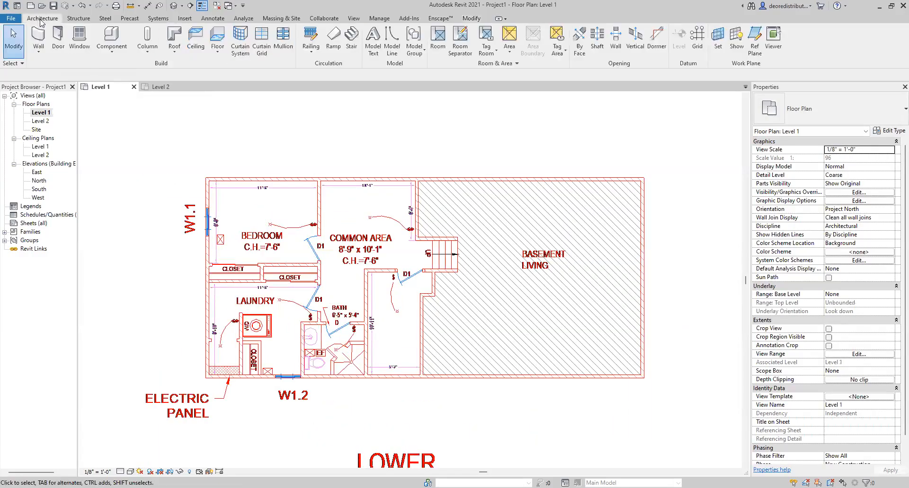
left_click(38, 35)
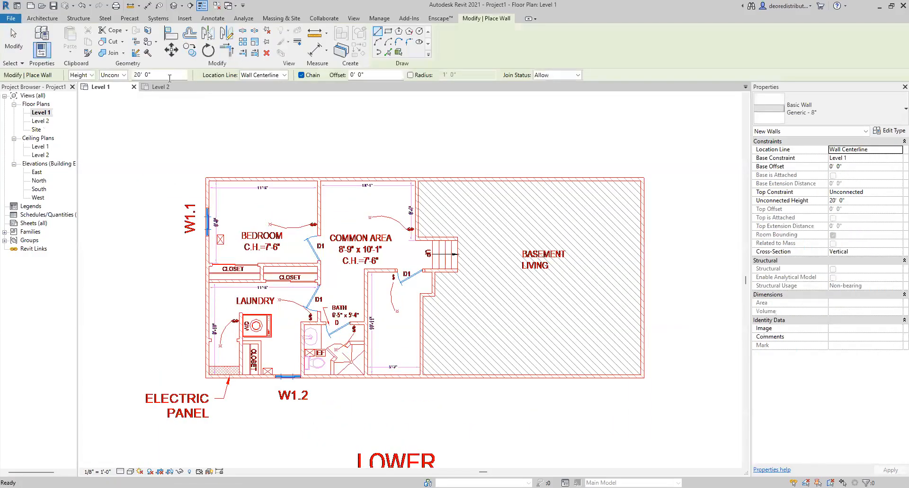
left_click(116, 74)
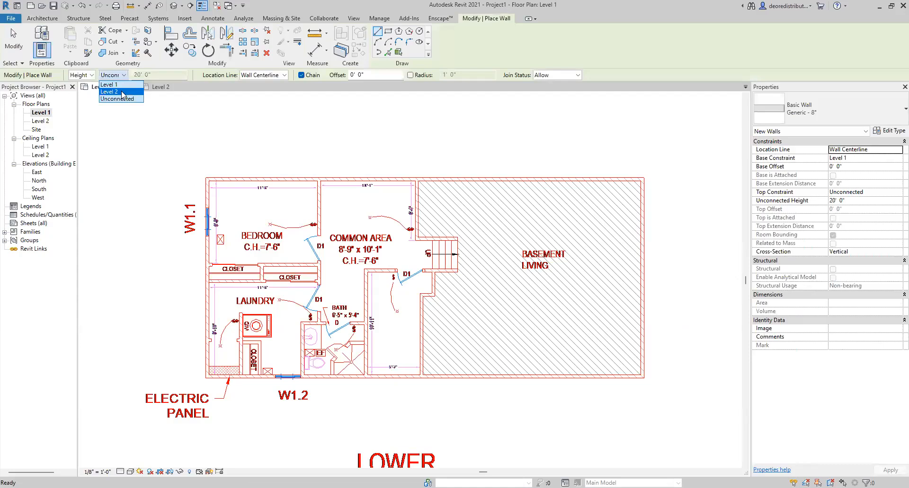
left_click(114, 98)
scroll(208, 161, "up", 3)
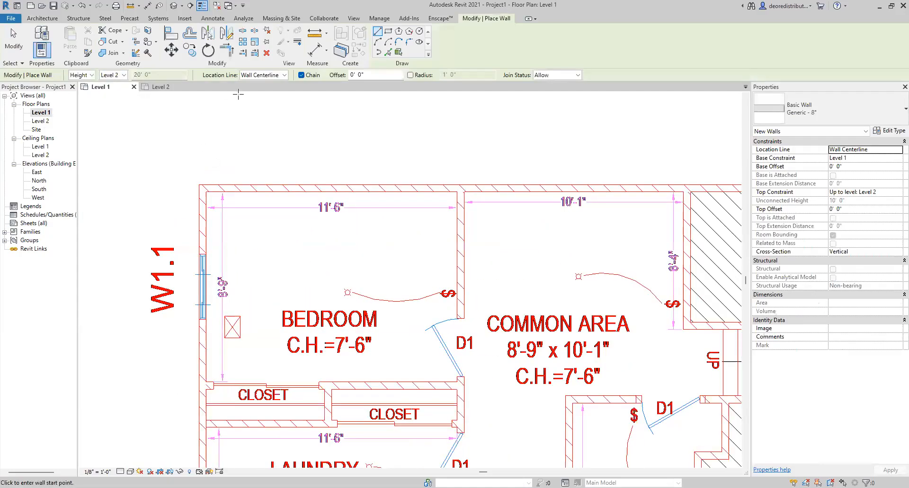
left_click(262, 76)
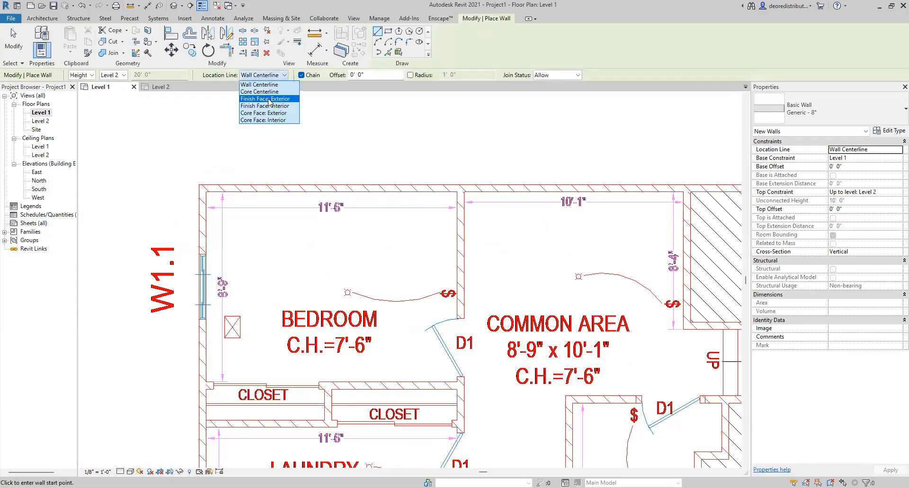
Draw Generic - 8" walls along the top and right outer edges of the lower basement plan, starting at its top-left corner.
left_click(200, 185)
scroll(424, 136, "down", 2)
middle_click_drag(424, 135, 221, 154)
middle_click_drag(615, 184, 192, 178)
scroll(331, 178, "up", 2)
left_click(300, 176)
middle_click_drag(315, 249, 318, 67)
middle_click_drag(310, 334, 314, 167)
left_click(310, 193)
Continue the exterior walls along the plan's bottom and left outer edges, closing the loop at the top-left corner.
middle_click_drag(173, 209, 598, 277)
middle_click_drag(212, 210, 486, 225)
middle_click_drag(283, 257, 395, 285)
scroll(225, 297, "up", 1)
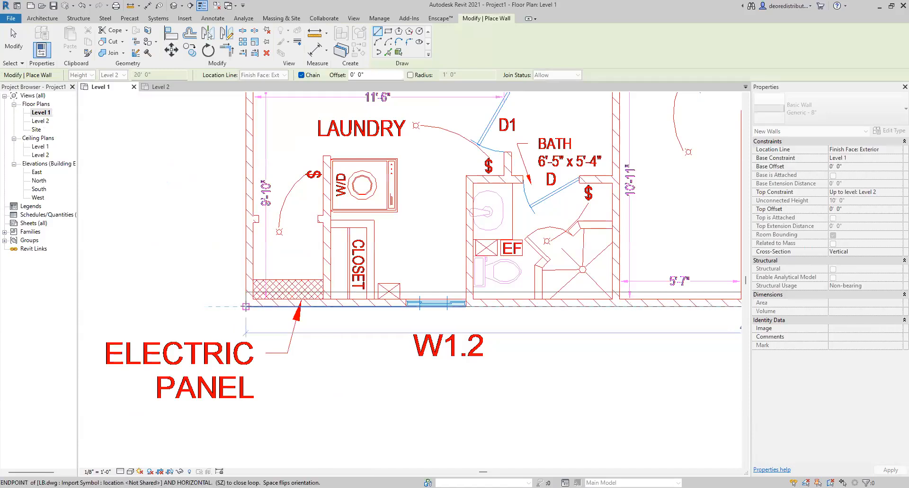
left_click(246, 306)
middle_click_drag(247, 168, 247, 288)
middle_click_drag(250, 124, 264, 371)
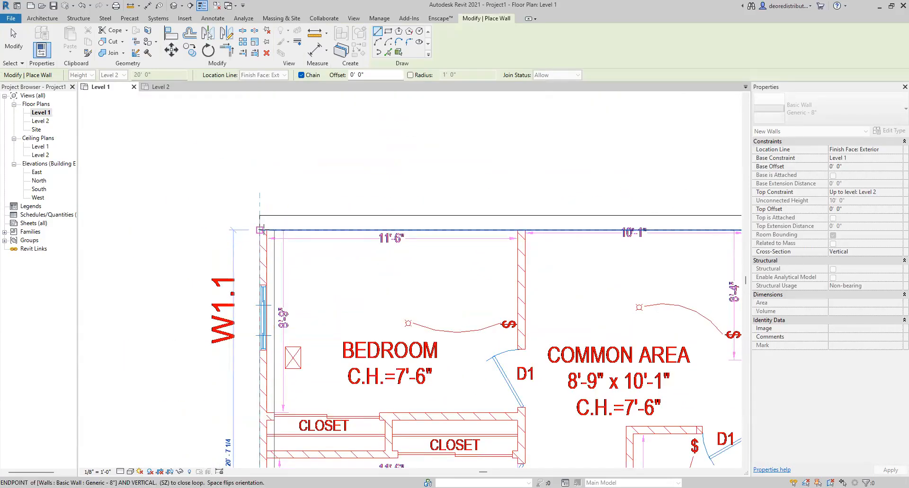
left_click(260, 230)
scroll(263, 236, "down", 1)
middle_click_drag(443, 273, 382, 223)
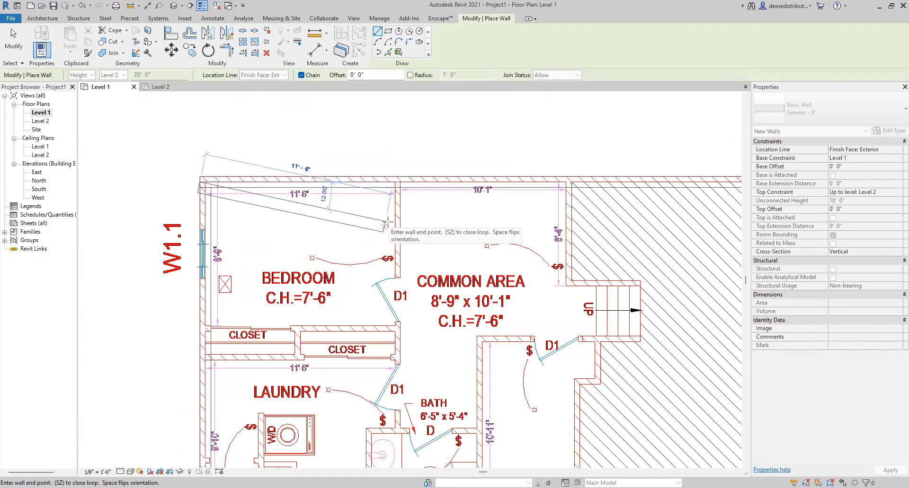
key("Escape")
Draw a Generic - 8" wall from the top exterior wall down the Common Area's right side and around the stair's upper and right edges.
scroll(295, 178, "up", 2)
middle_click_drag(295, 178, 386, 220)
middle_click_drag(507, 298, 395, 246)
scroll(462, 223, "down", 1)
middle_click_drag(461, 223, 314, 160)
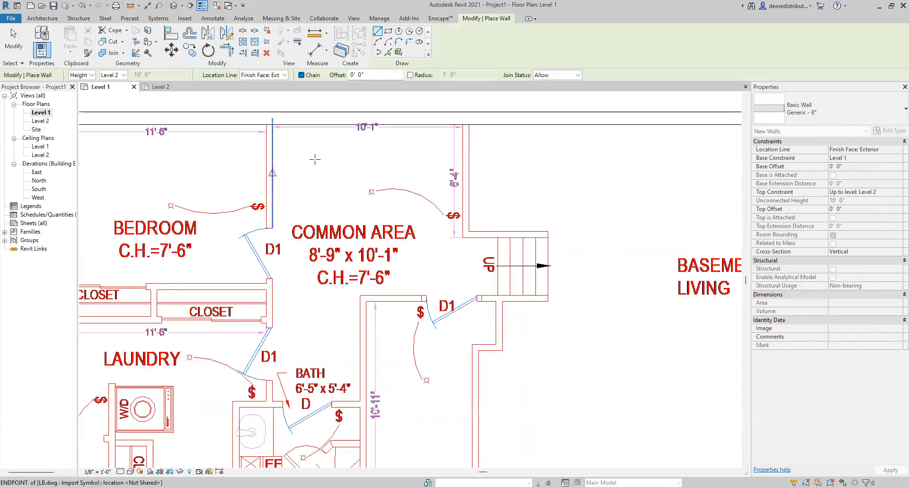
scroll(313, 158, "up", 1)
left_click(492, 119)
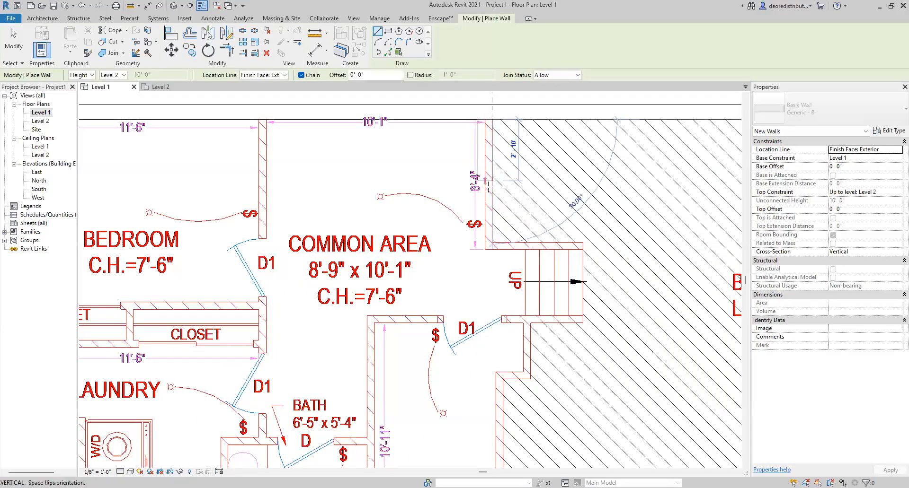
left_click(492, 243)
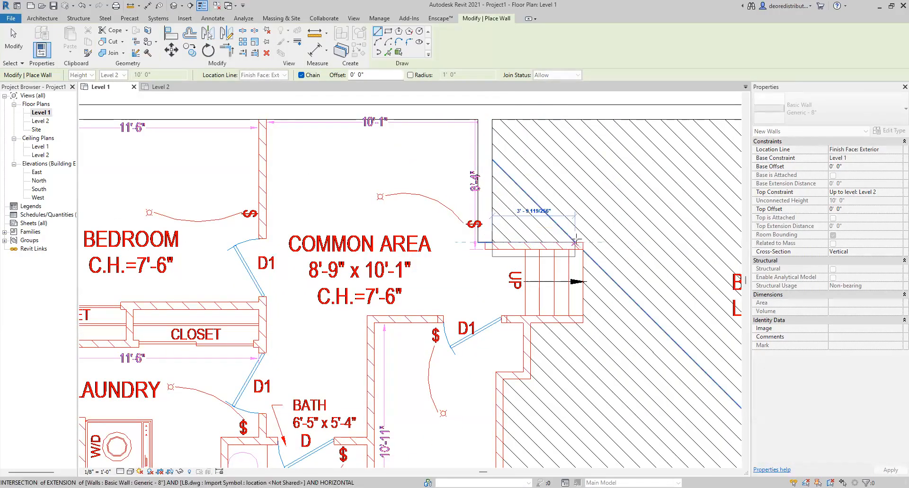
left_click(582, 242)
middle_click_drag(582, 322, 569, 275)
left_click(569, 275)
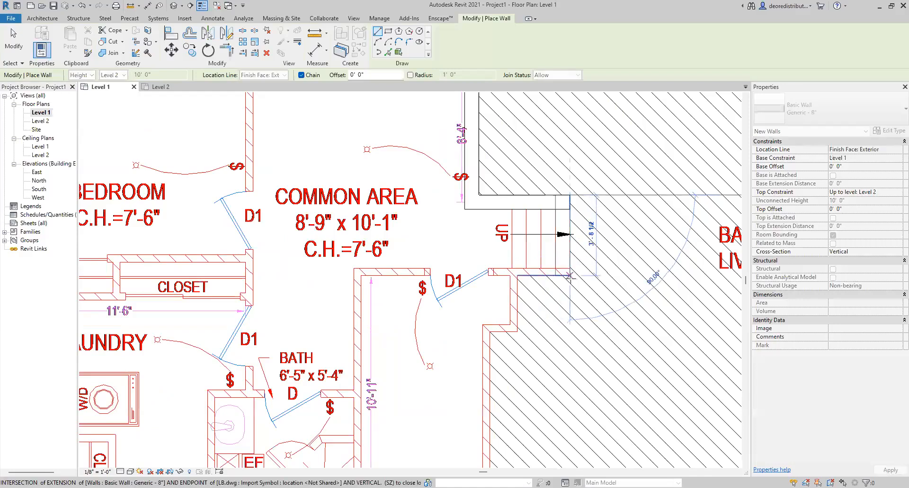
Continue the wall along the stair's lower edge to the bath-side partition, and run it down to the bottom exterior wall.
left_click(354, 275)
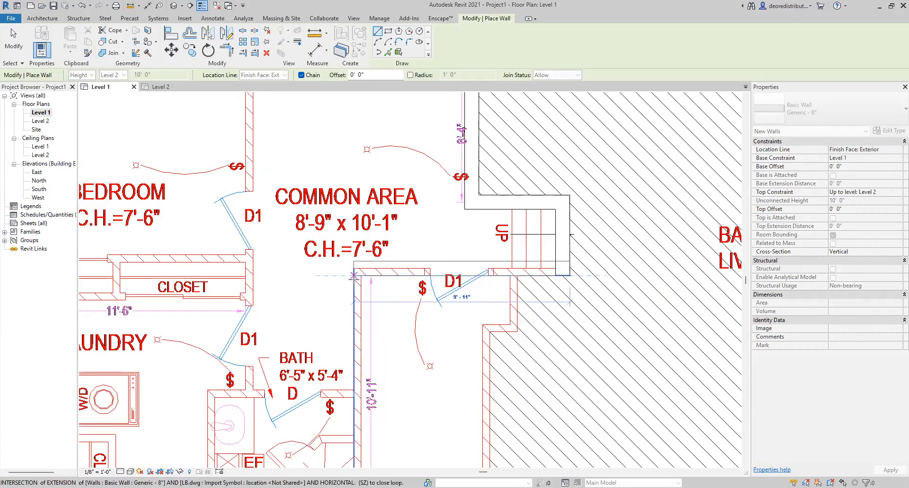
middle_click_drag(359, 393, 342, 189)
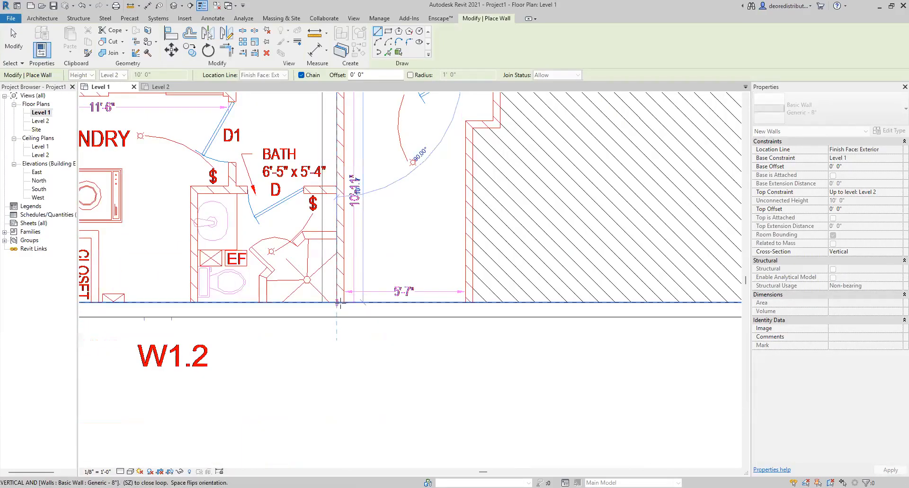
left_click(337, 302)
scroll(371, 223, "down", 3)
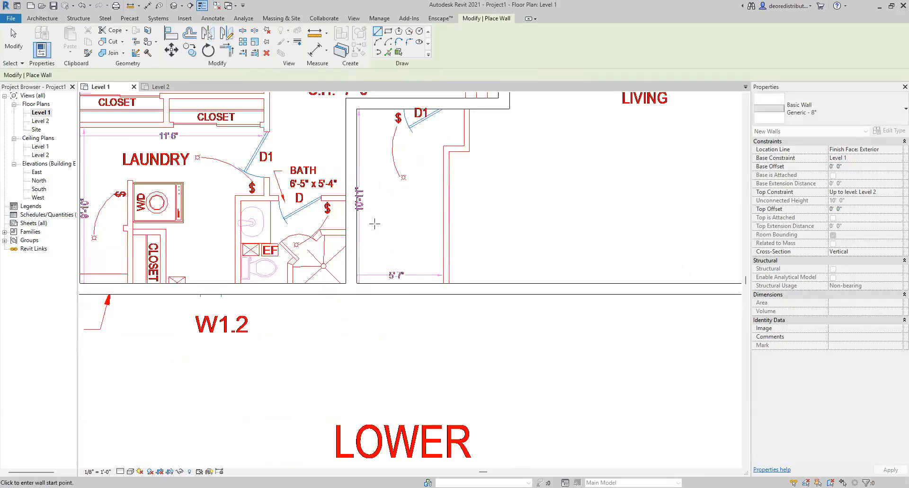
scroll(401, 244, "down", 2)
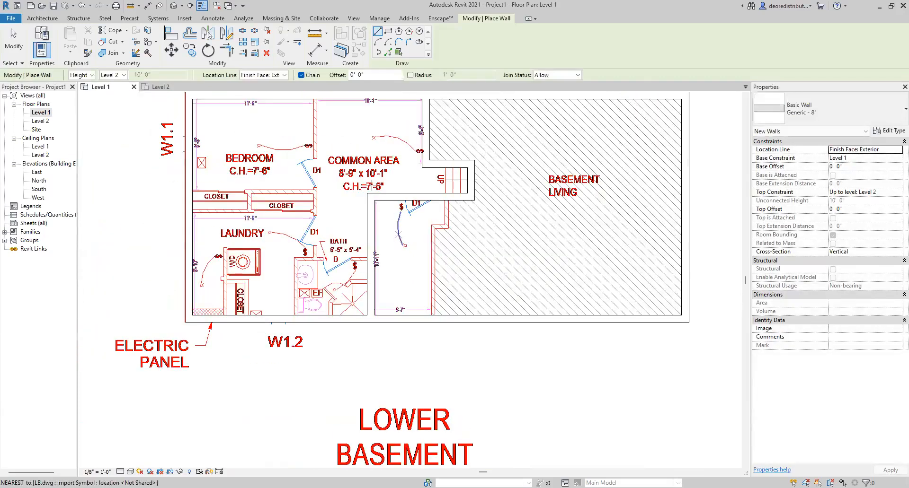
Open the default 3D view and temporarily hide the upper basement drawing UB.dwg to inspect the traced walls.
left_click(174, 6)
scroll(421, 272, "up", 3)
key("Escape")
middle_click_drag(548, 355, 426, 361, "shift")
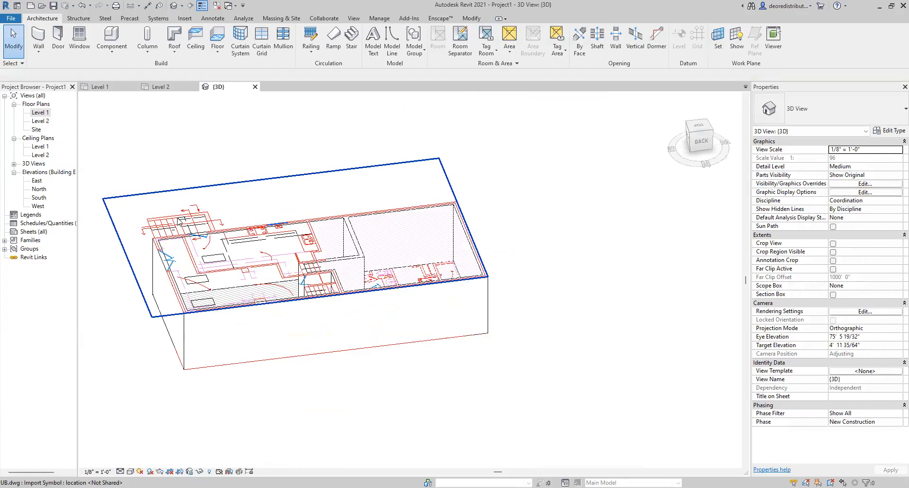
left_click(179, 221)
key("h")
key("h")
middle_click_drag(281, 348, 582, 379, "shift")
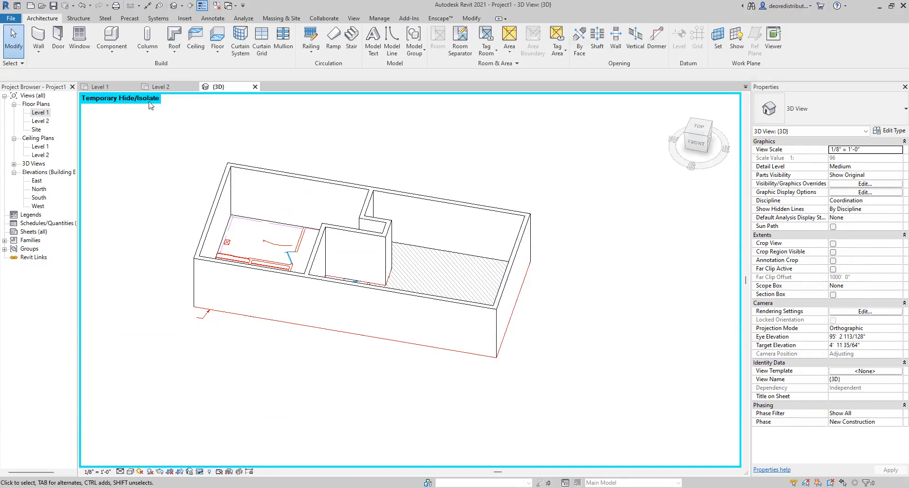
Try setting the Level 2 floor plan's underlay base level to None, and undo the change.
left_click(116, 88)
left_click(159, 89)
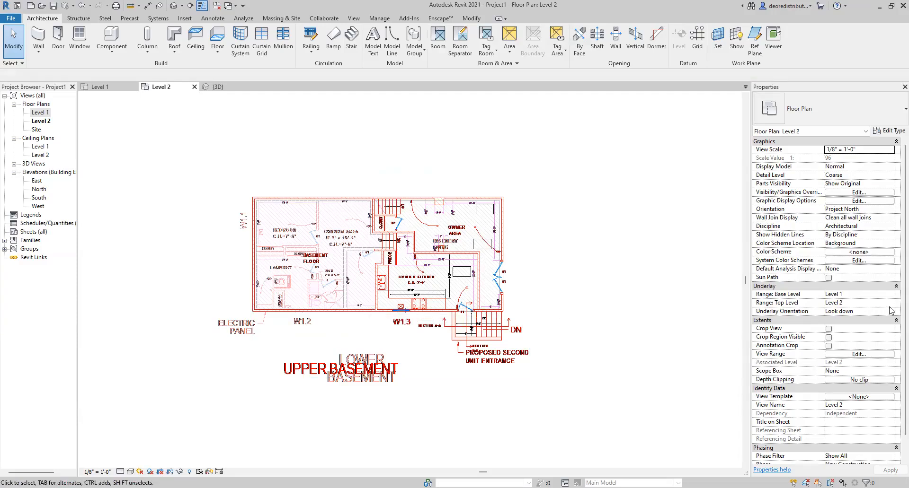
left_click(874, 295)
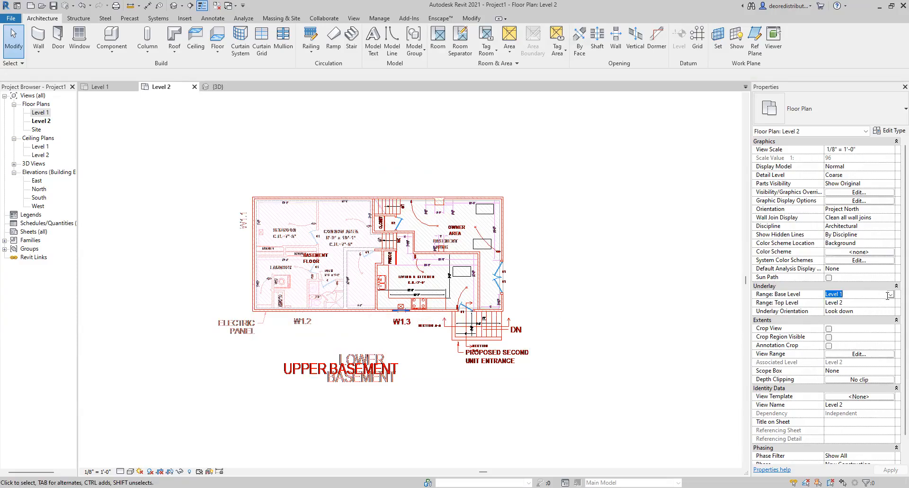
key("Up")
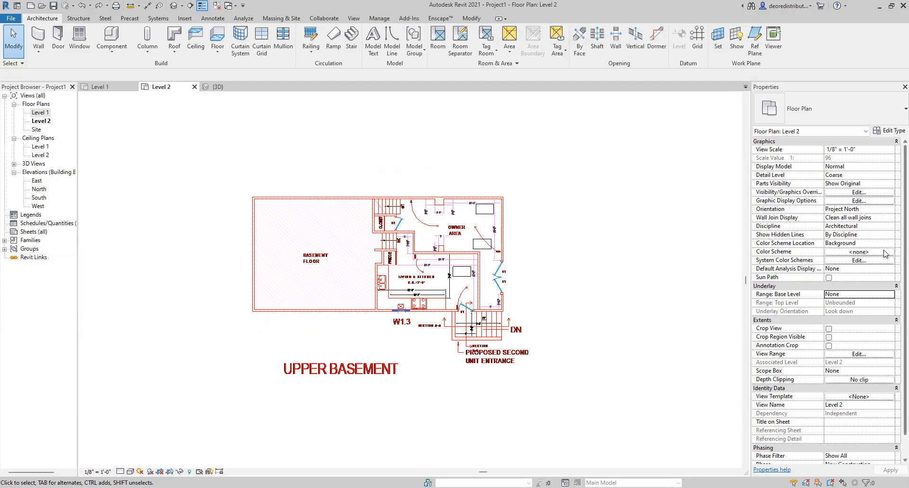
key("ctrl+z")
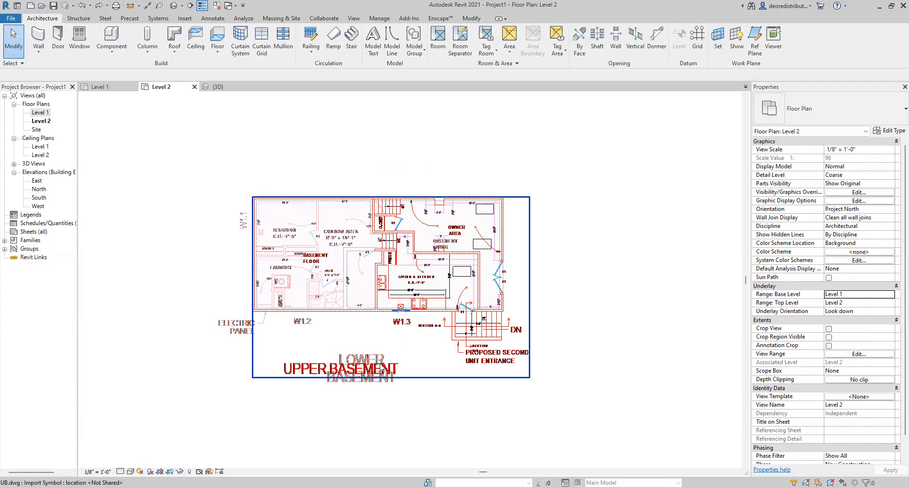
Temporarily hide the upper basement drawing UB.dwg in the Level 2 plan and reset the temporary hide.
scroll(379, 365, "up", 2)
left_click(384, 393)
key("Escape")
scroll(468, 322, "down", 2)
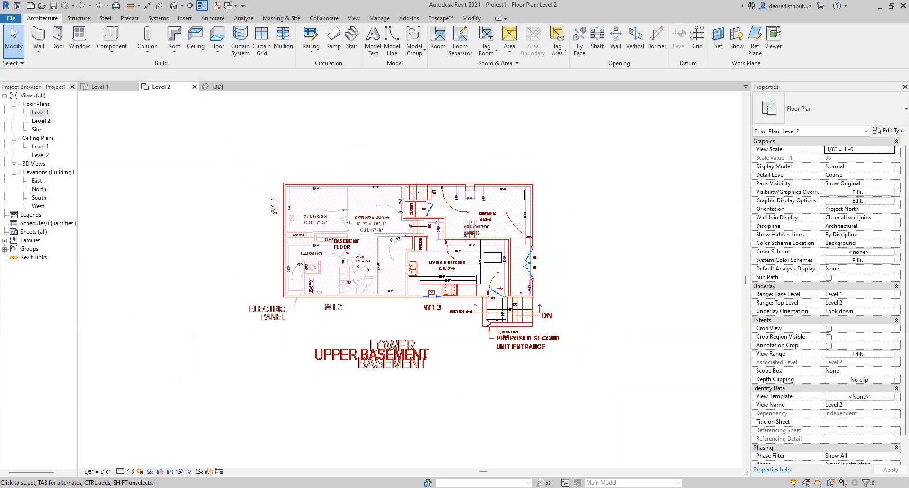
left_click(529, 353)
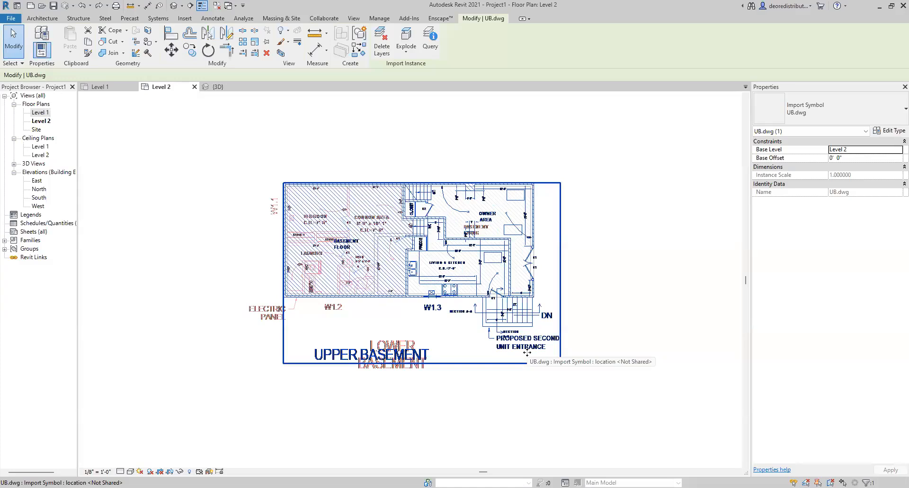
key("h")
key("h")
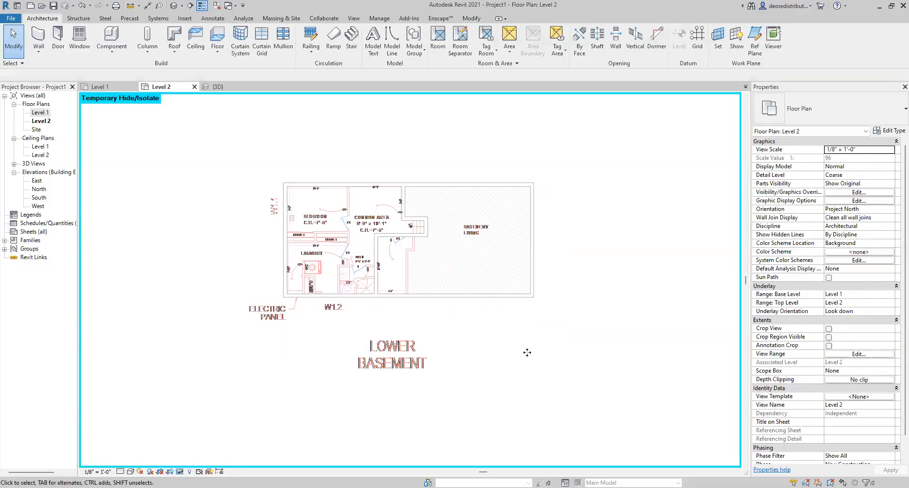
key("h")
key("r")
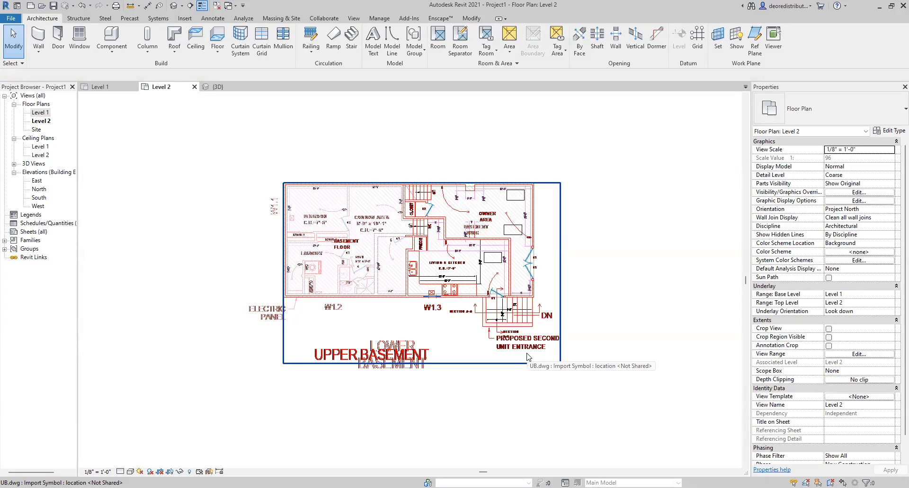
Delete all walls and the lower basement drawing from the Level 1 plan, and close the Level 2 view.
left_click(100, 86)
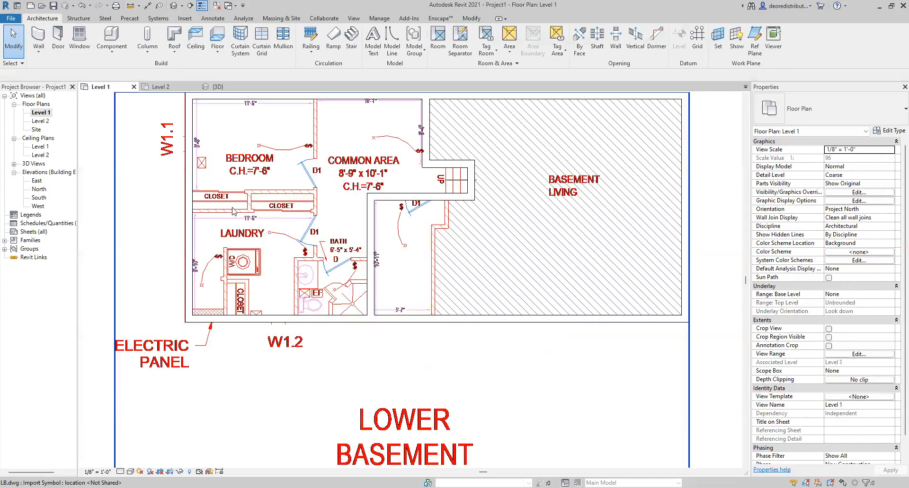
scroll(357, 240, "down", 2)
left_click_drag(642, 331, 542, 246)
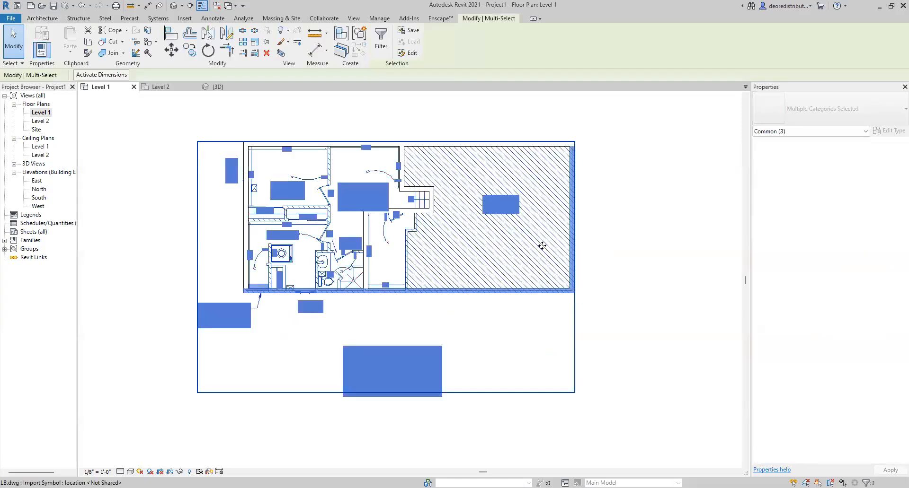
key("Delete")
left_click_drag(573, 135, 236, 314)
key("Delete")
left_click(166, 88)
left_click(194, 86)
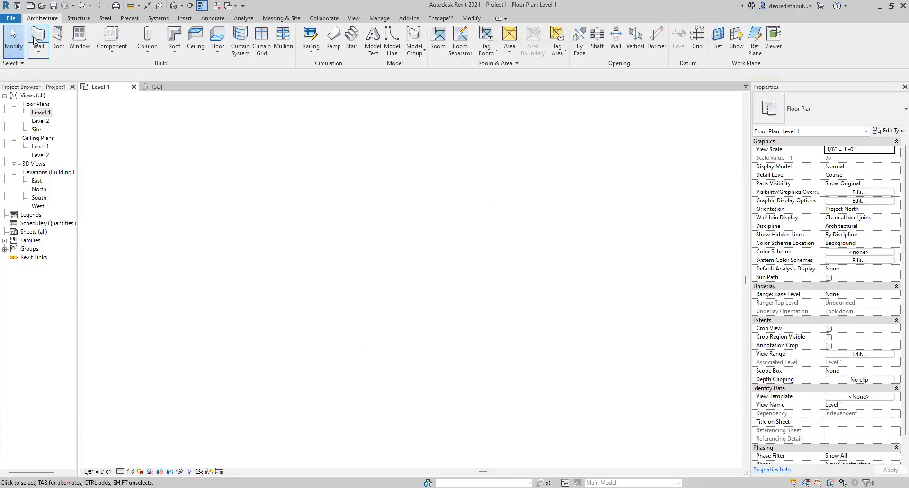
Draw a straight Generic - 8" wall rising slightly to the right in the upper middle of the empty Level 1 plan.
left_click(37, 38)
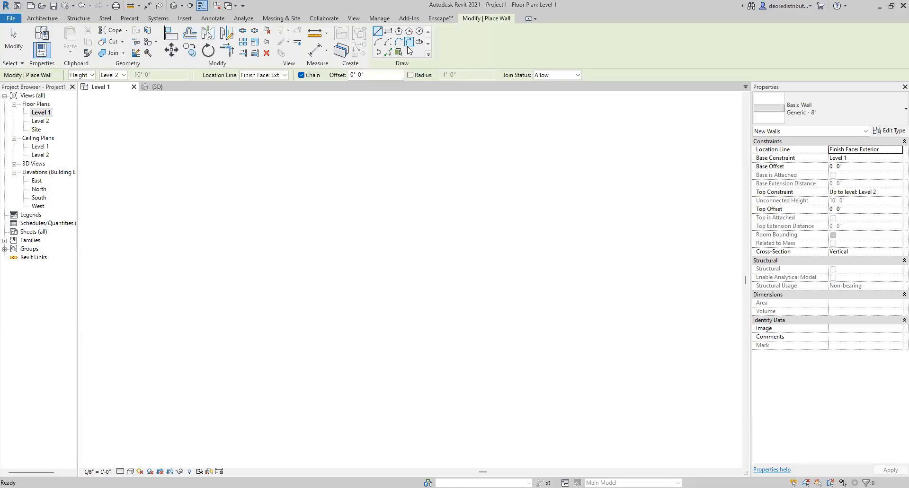
left_click(276, 204)
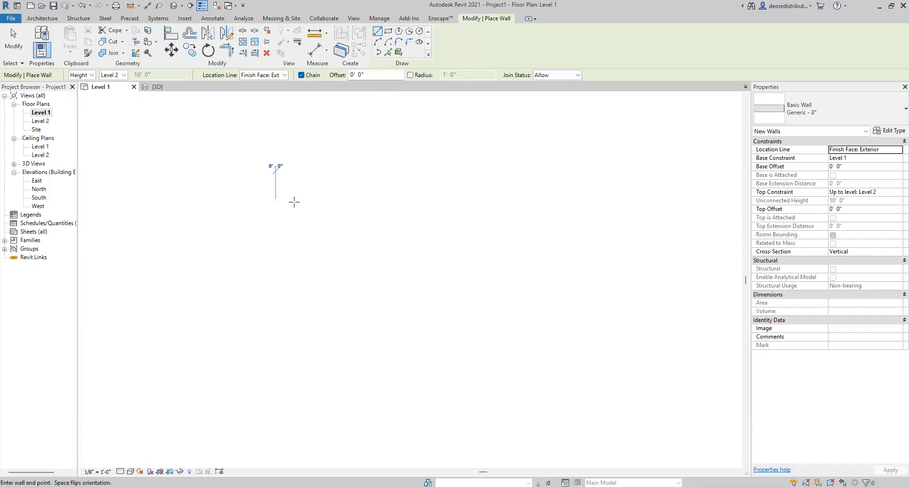
left_click(490, 165)
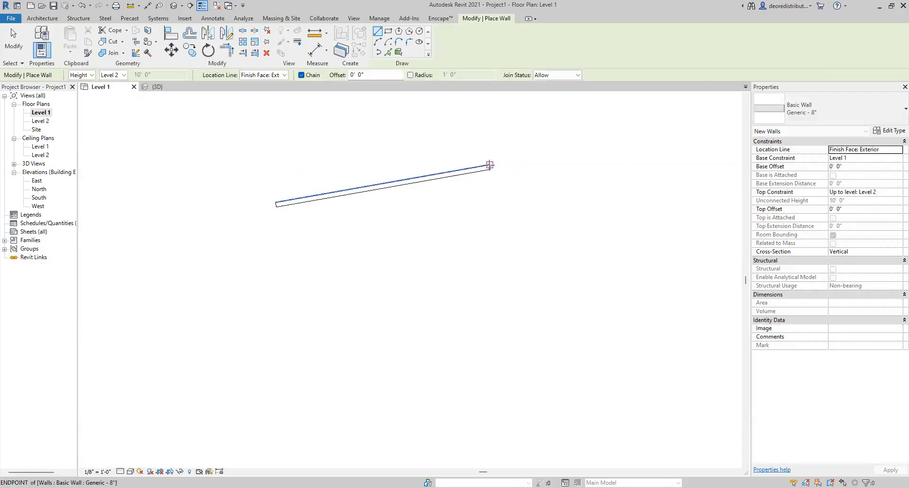
Draw a rectangular loop of Generic - 8" walls below the straight wall and finish the wall command.
left_click(388, 31)
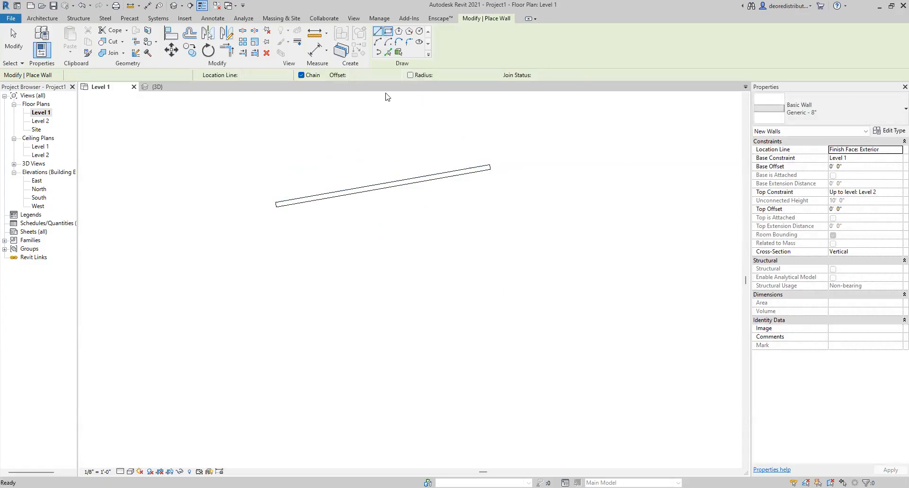
left_click(356, 253)
left_click(501, 339)
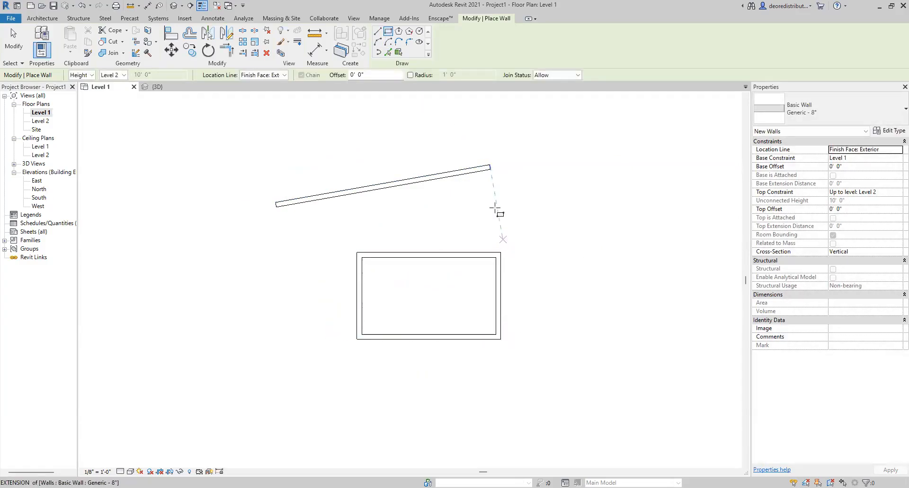
key("Escape")
key("Escape")
Draw an inscribed polygon wall loop with 8 sides to the right of the straight wall.
left_click(39, 38)
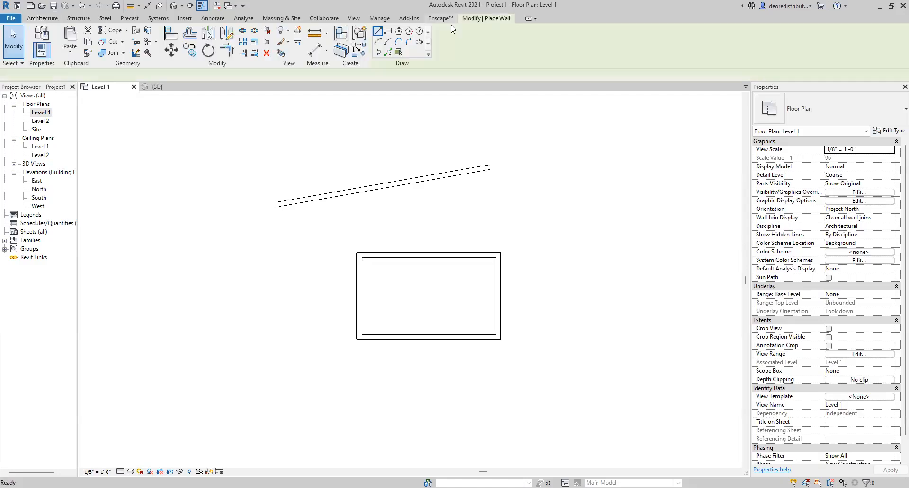
left_click(398, 31)
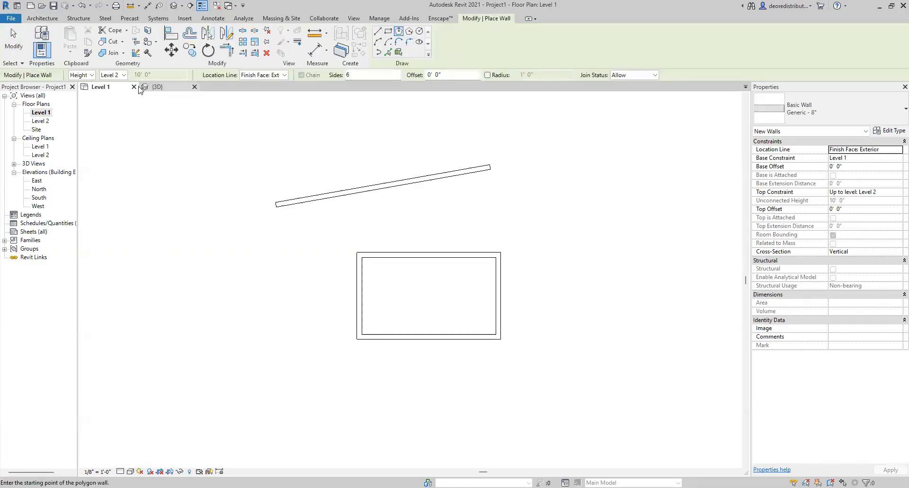
left_click(345, 76)
type("8")
left_click(610, 191)
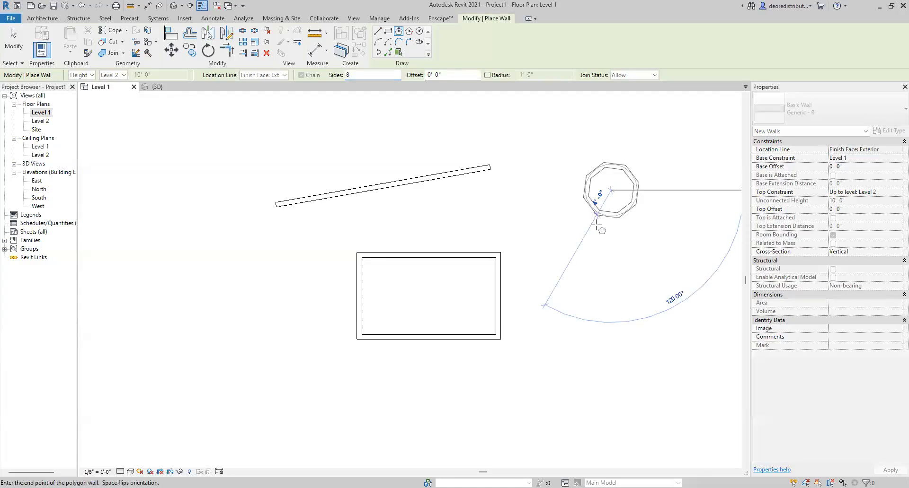
left_click(590, 234)
Draw a circumscribed polygon wall loop with 8 sides to the left of the rectangular walls.
left_click(409, 31)
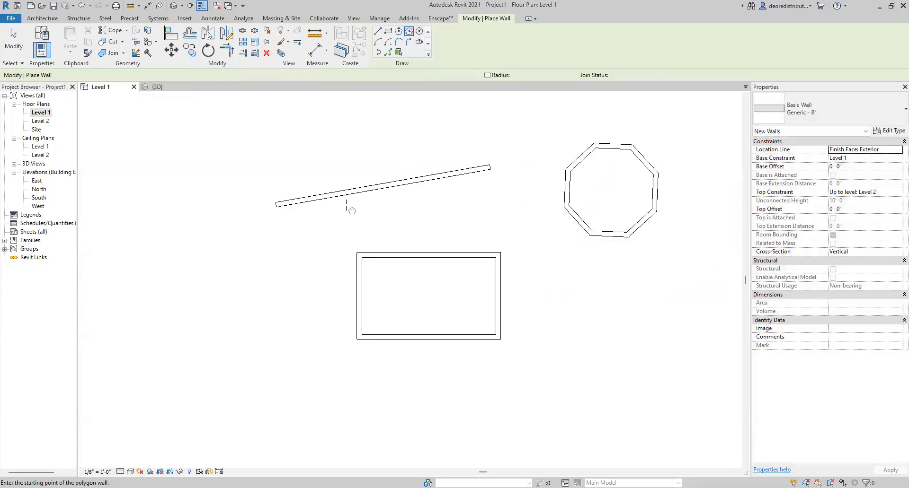
left_click(209, 329)
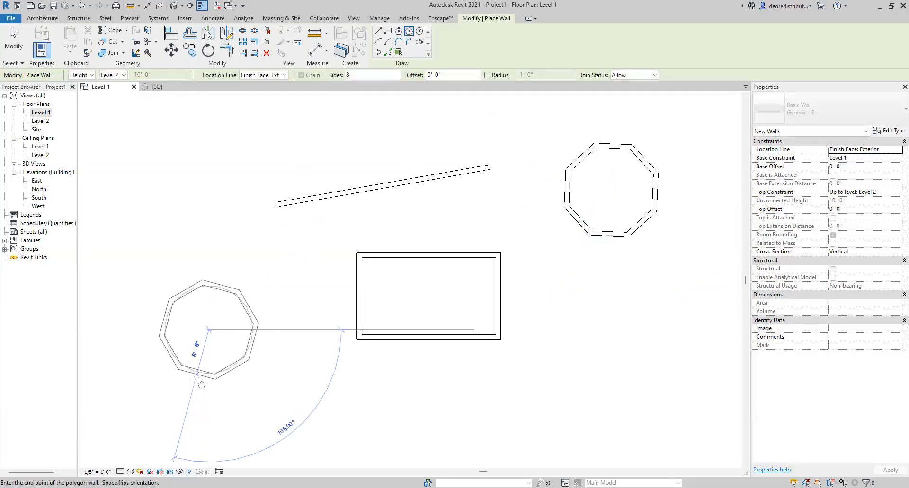
left_click(171, 379)
Draw a circular wall with a radius of about 8'-8" to the right of the rectangular walls.
left_click(419, 31)
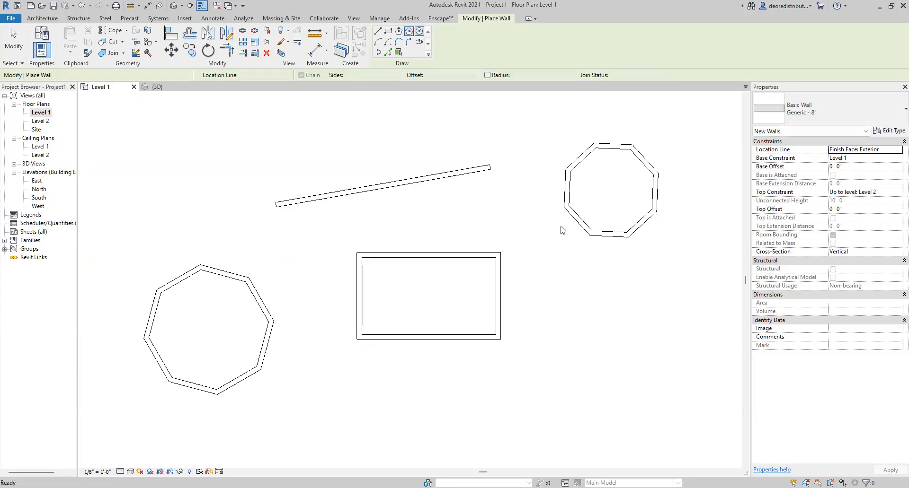
left_click(615, 322)
left_click(575, 365)
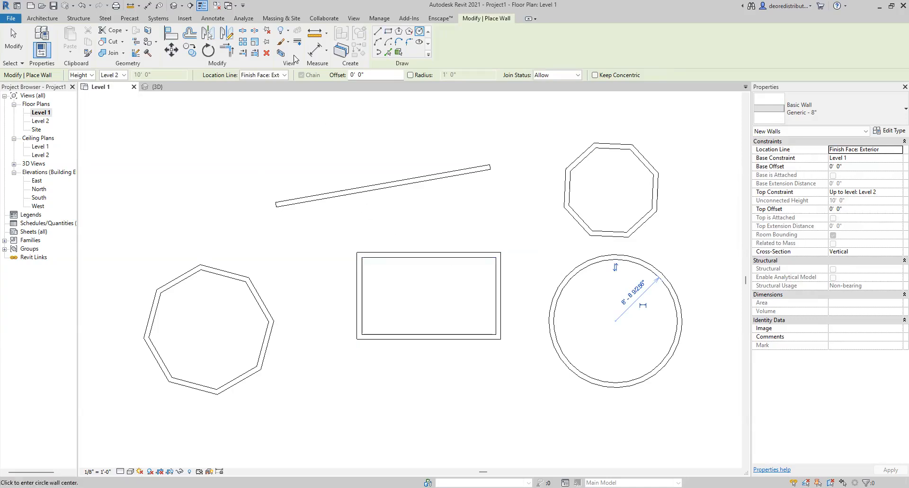
Switch to the 3D view, change its visual style to show filled wall surfaces, and inspect the wall shapes.
left_click(168, 87)
middle_click_drag(378, 307, 392, 348, "shift")
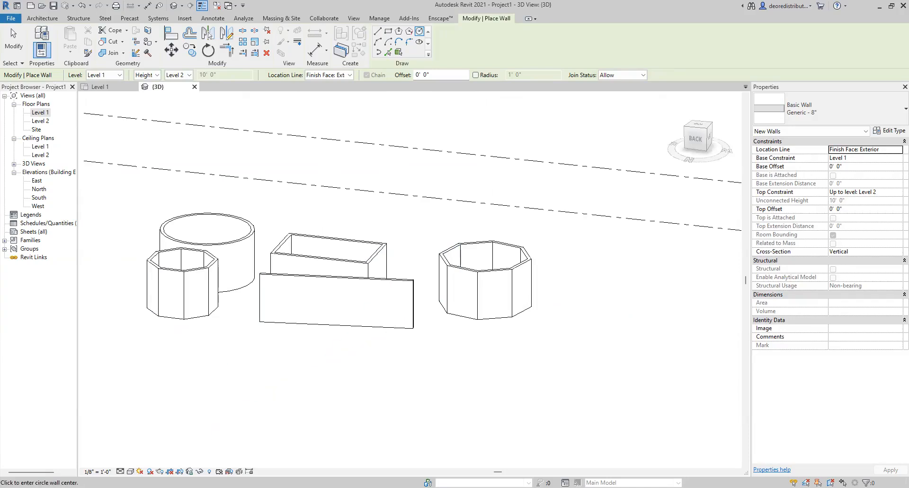
left_click(131, 472)
left_click(152, 460)
mouse_move(382, 393)
middle_mouse_down("shift")
mouse_move(392, 396)
mouse_move(324, 408)
mouse_move(339, 408)
middle_mouse_up("shift")
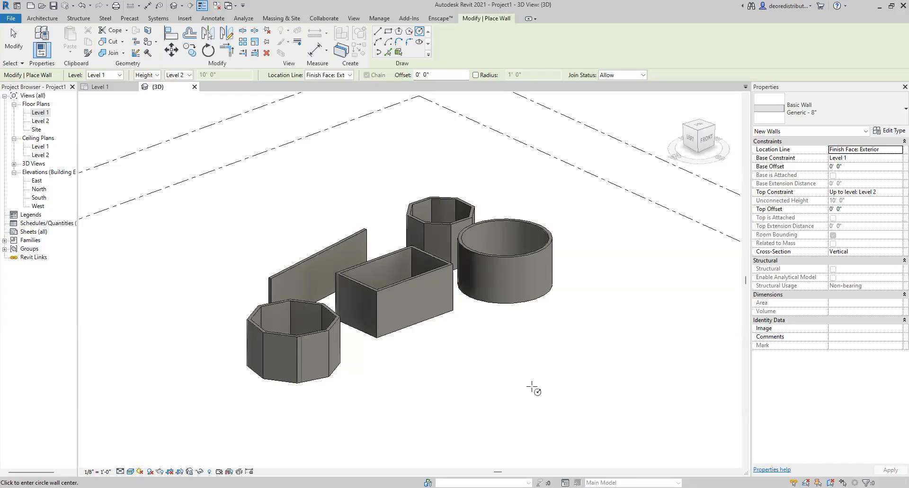
Return to the Level 1 plan, select the straight wall, and review the wall types available for it.
left_click(102, 87)
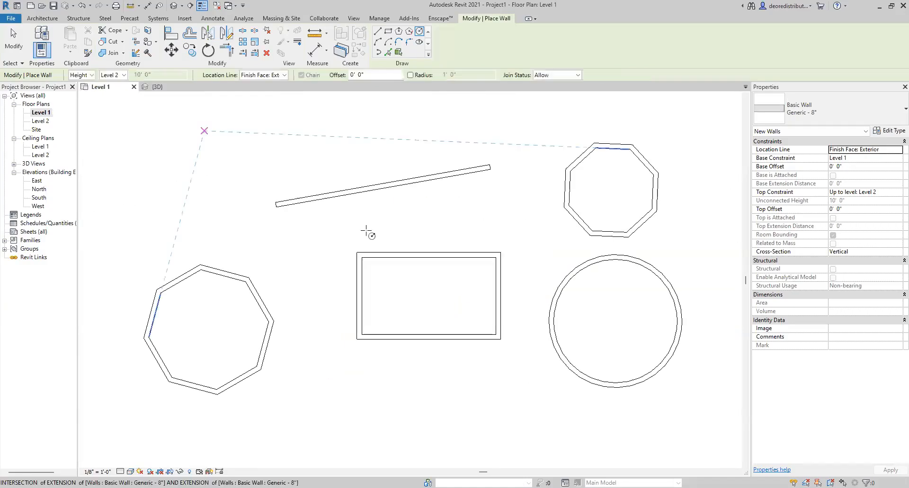
key("Escape")
key("Escape")
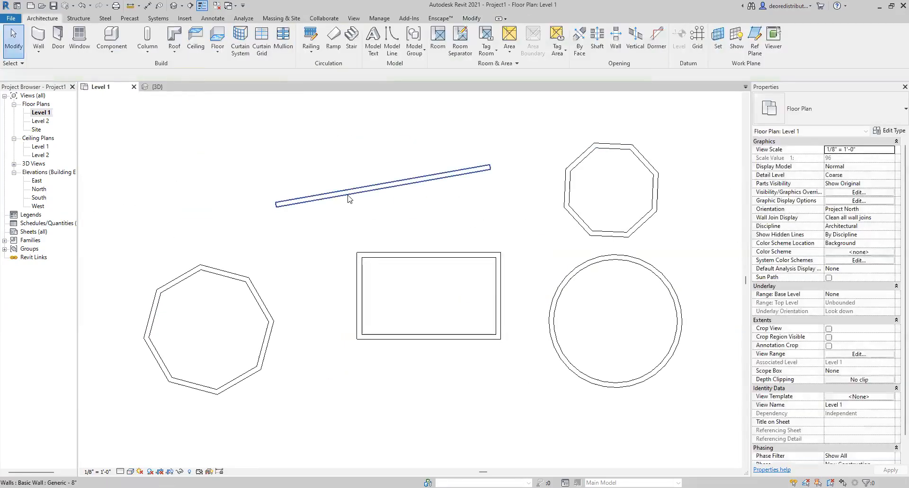
left_click(348, 198)
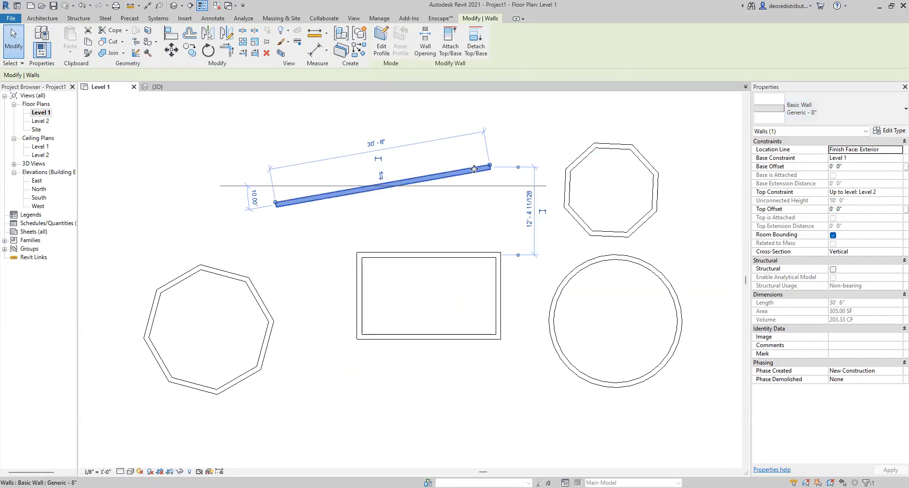
left_click(835, 108)
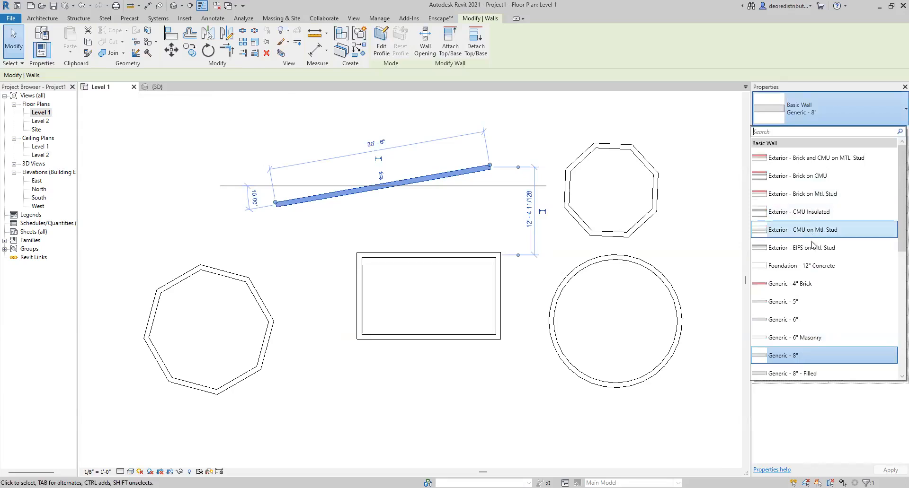
scroll(812, 245, "down", 4)
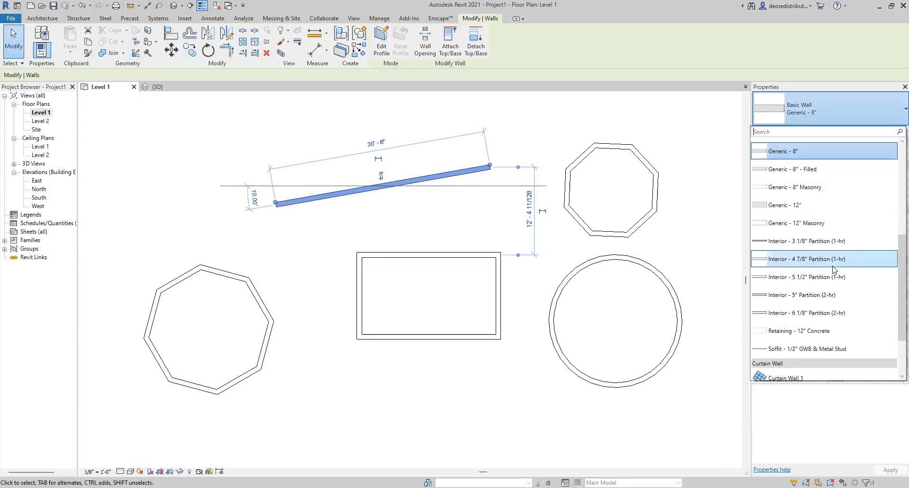
scroll(834, 270, "down", 2)
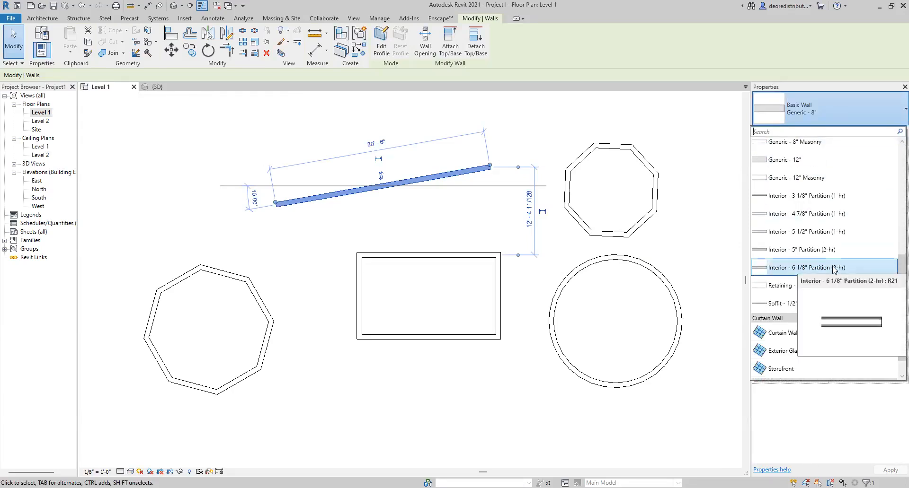
scroll(834, 269, "up", 4)
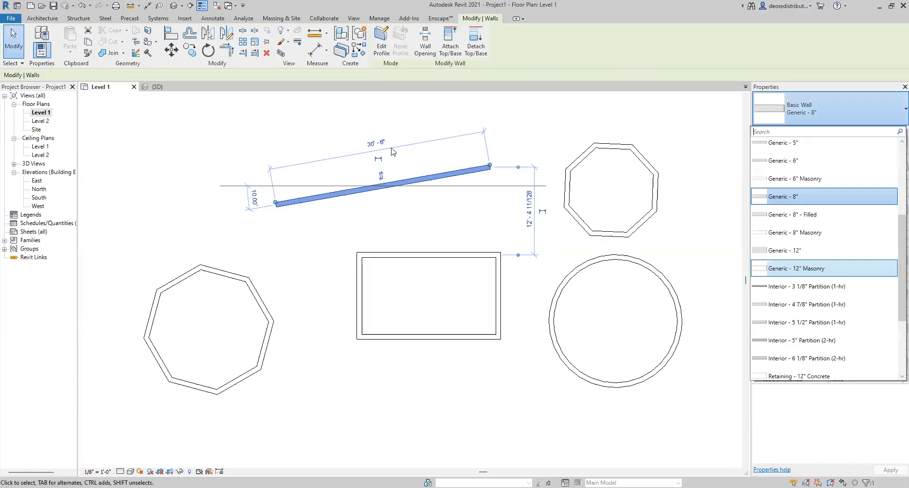
left_click(847, 112)
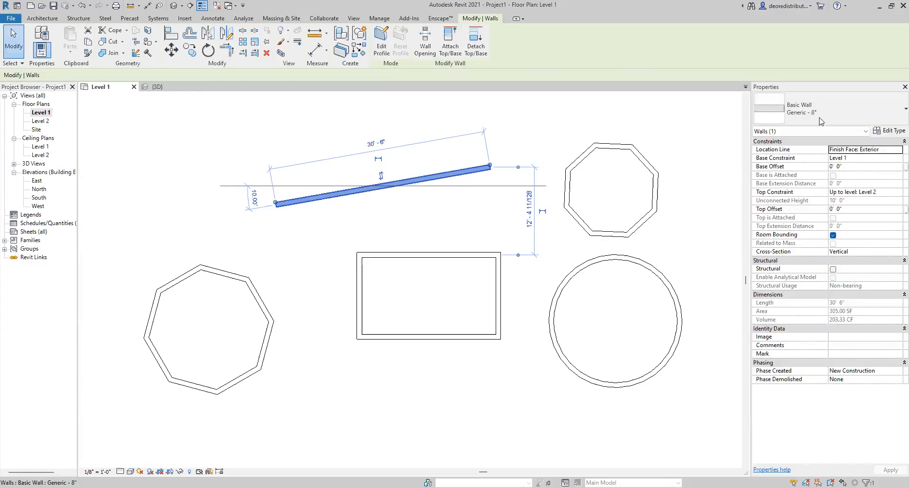
Duplicate the straight wall's Generic - 8" type under the name Generic - 9".
left_click(888, 132)
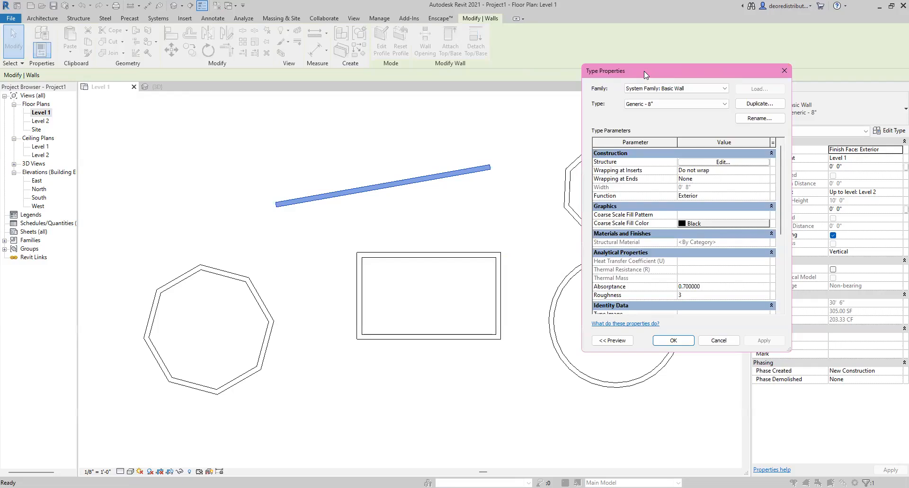
left_click_drag(643, 71, 527, 76)
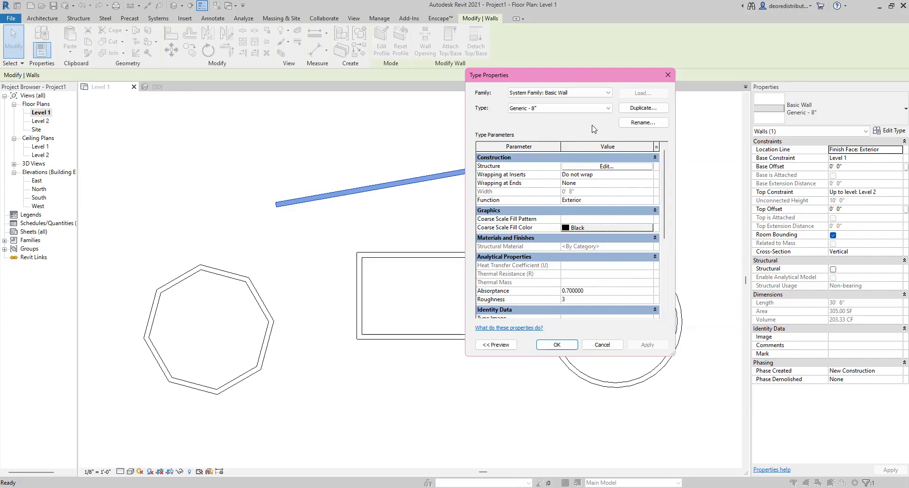
left_click(641, 108)
left_click(431, 168)
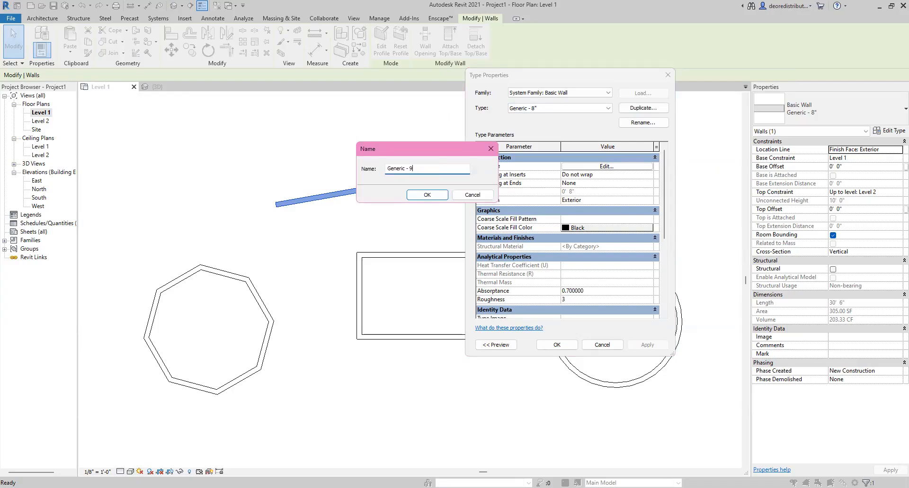
left_click(417, 196)
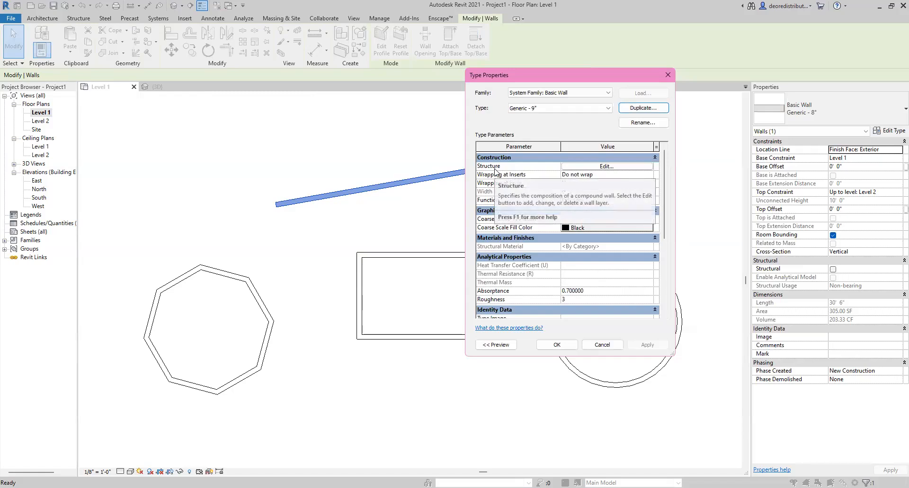
Set the structure layer thickness of the Generic - 9" wall type to 0' 9" and apply the type to the straight wall.
left_click(581, 168)
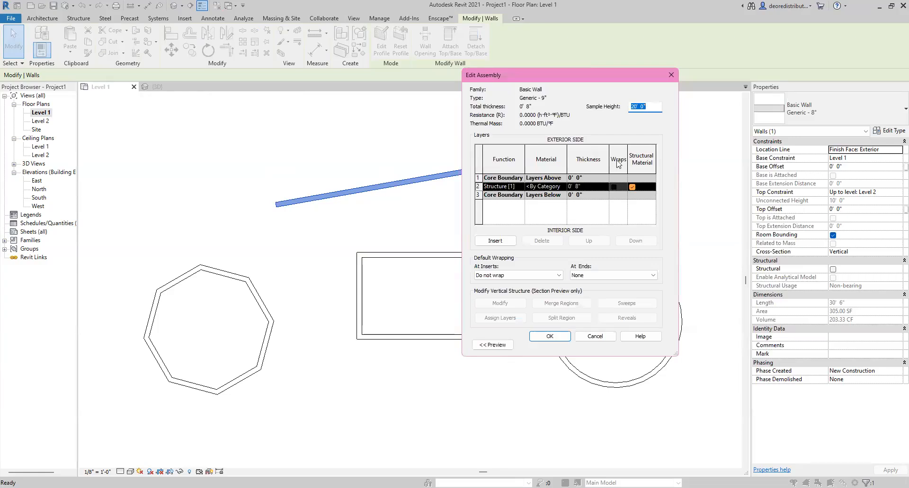
left_click(594, 189)
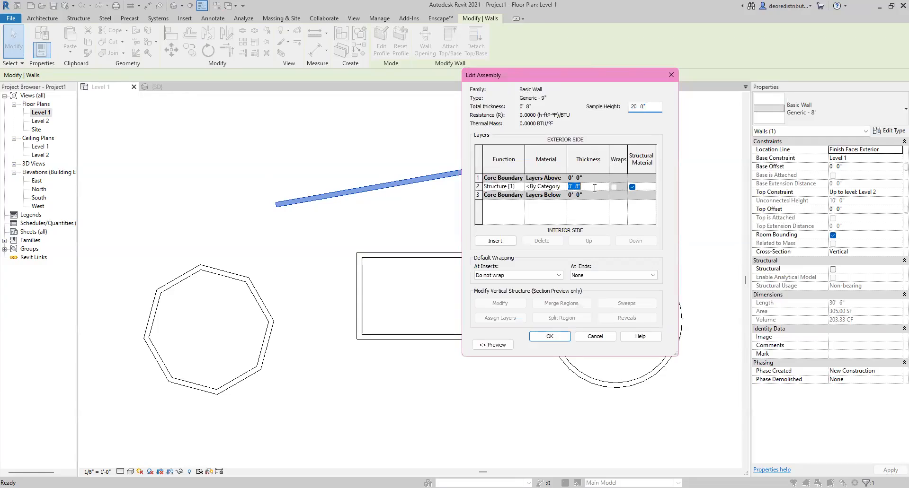
type("0 9")
key("Tab")
key("Tab")
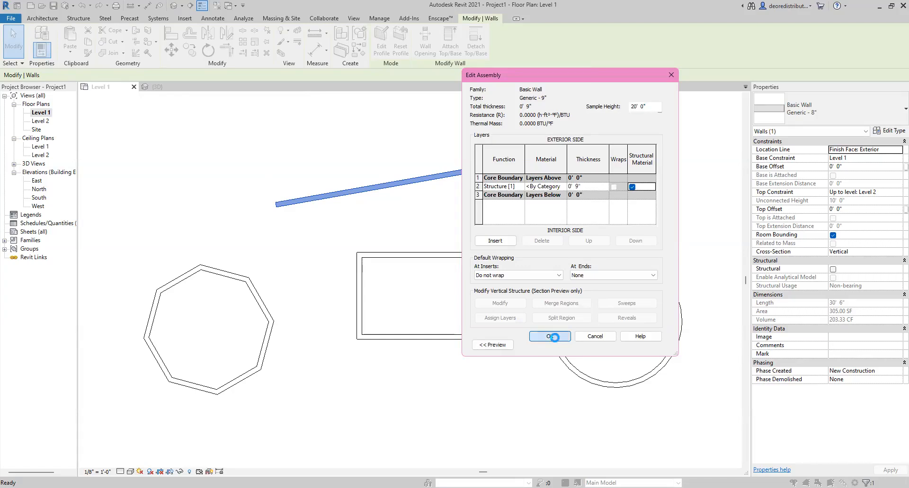
left_click(549, 336)
left_click(564, 344)
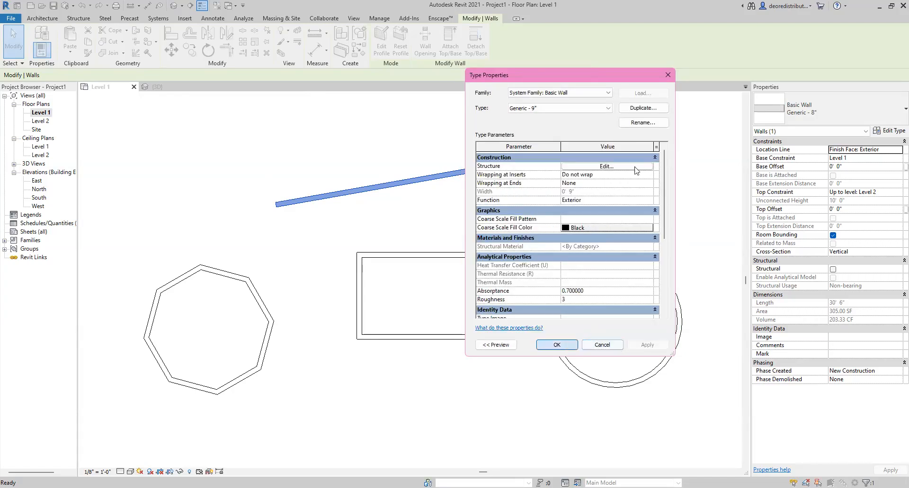
key("Escape")
left_click(438, 174)
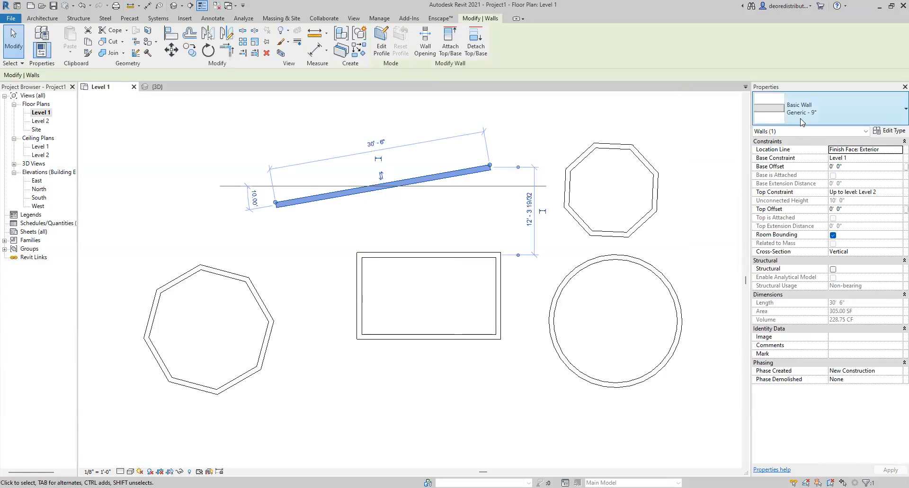
key("Escape")
Change all four rectangular walls to the Generic - 6" wall type.
left_click_drag(335, 243, 512, 388)
left_click(876, 108)
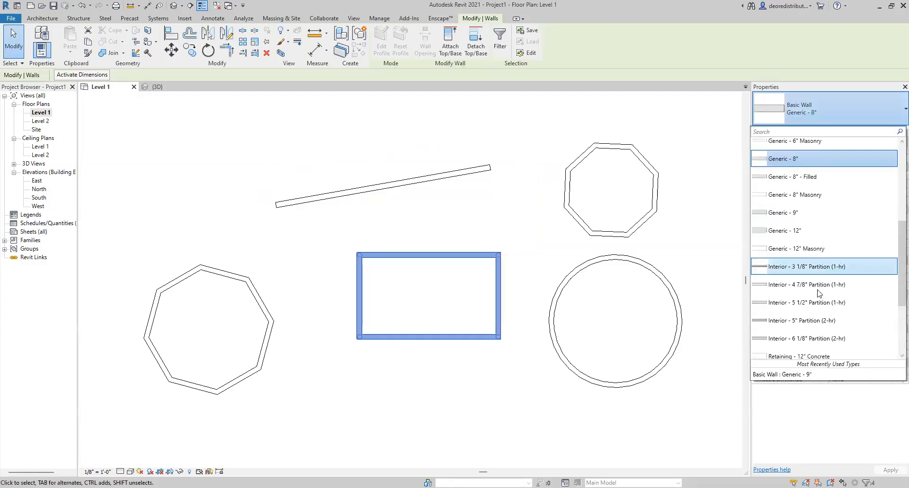
scroll(822, 333, "down", 2)
scroll(822, 333, "up", 4)
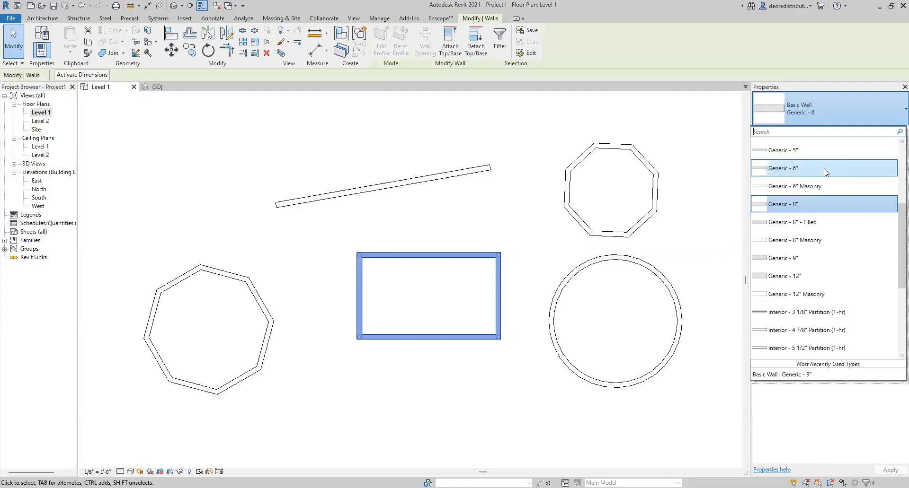
left_click(547, 259)
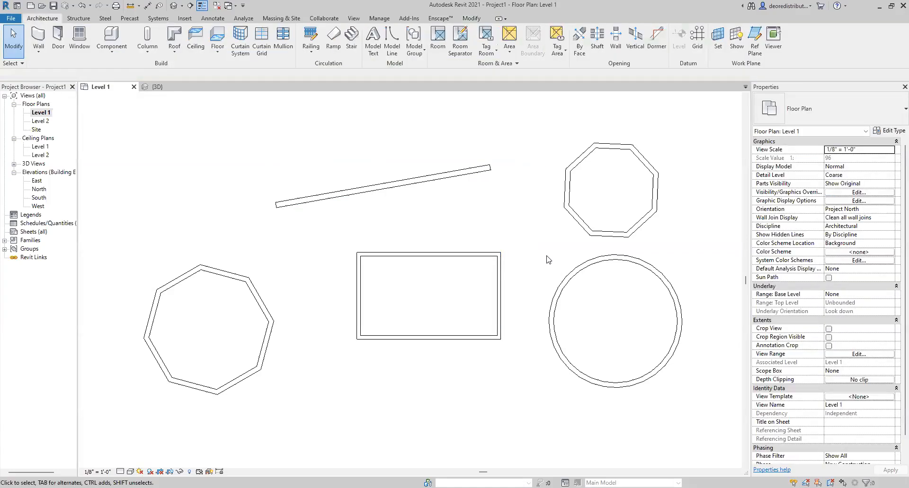
Examine the thickness of the rectangular walls against the straight wall in the 3D view.
left_click(169, 86)
scroll(458, 269, "up", 3)
middle_click_drag(296, 305, 234, 289, "shift")
scroll(234, 289, "up", 2)
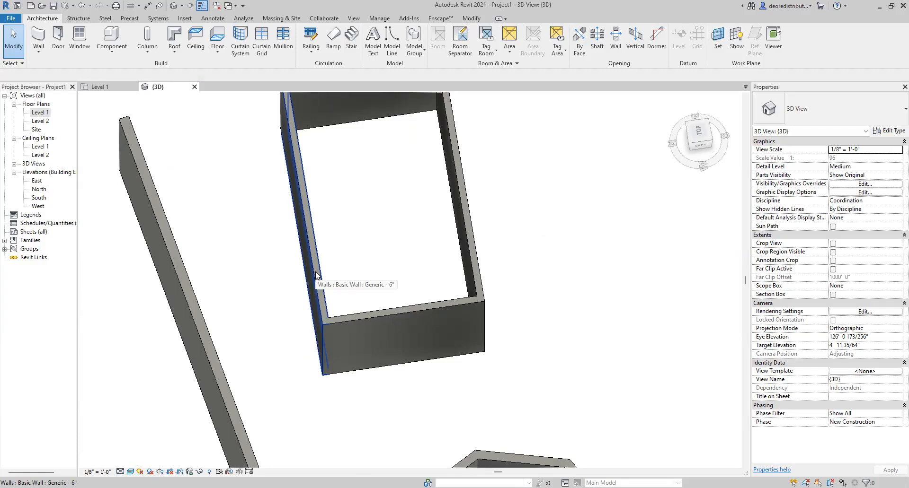
middle_click_drag(412, 341, 300, 246, "shift")
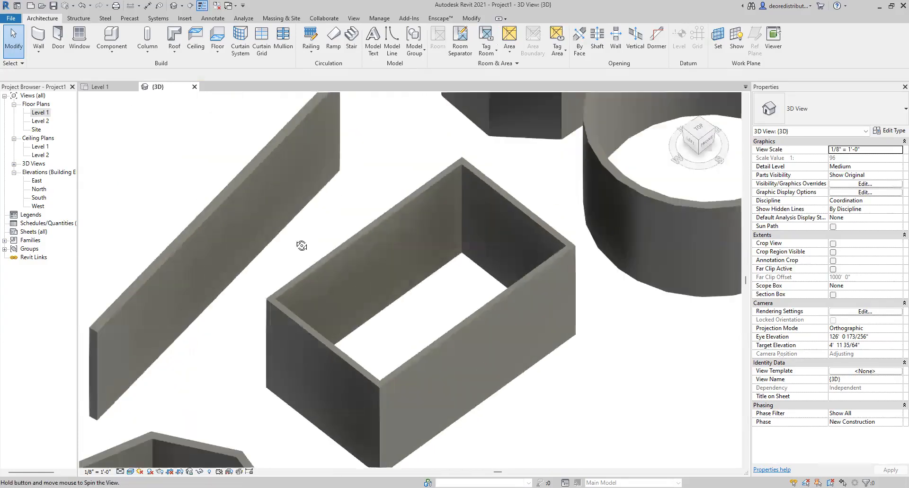
Start the Wall tool, return to the Level 1 plan, and review the Depth and Height options for new walls.
left_click(38, 38)
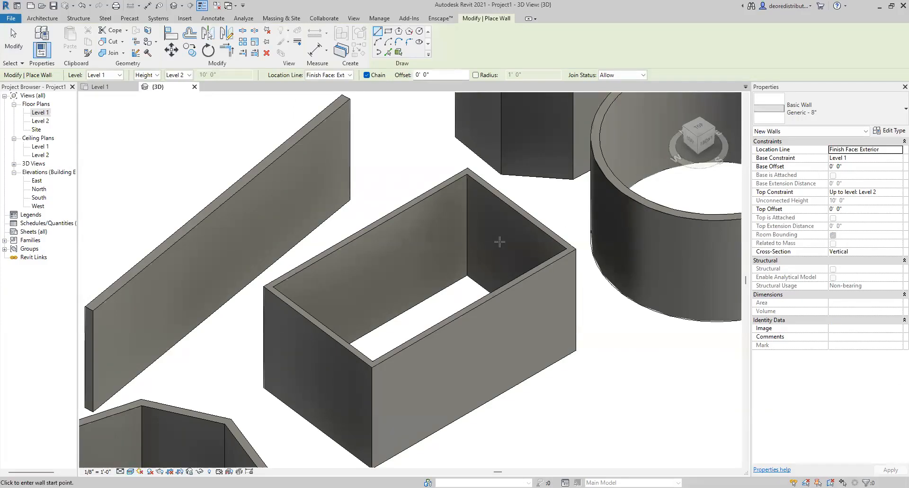
scroll(416, 199, "down", 2)
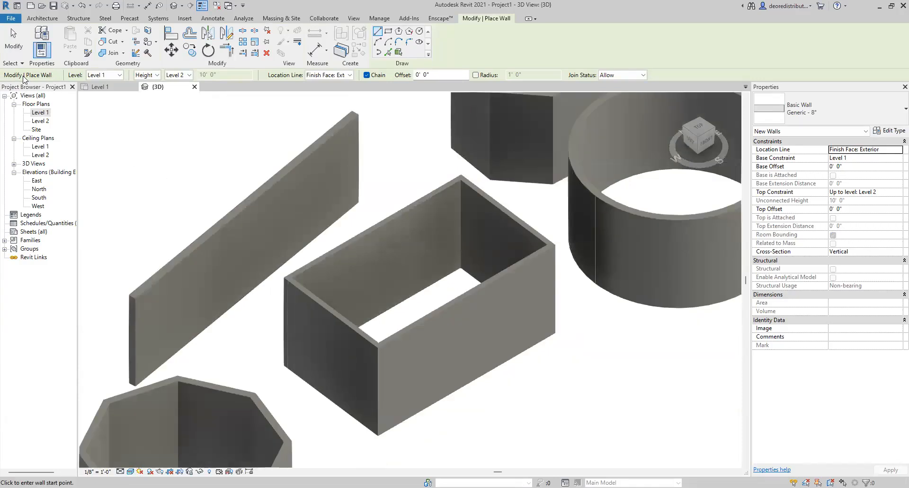
left_click(101, 76)
left_click(109, 88)
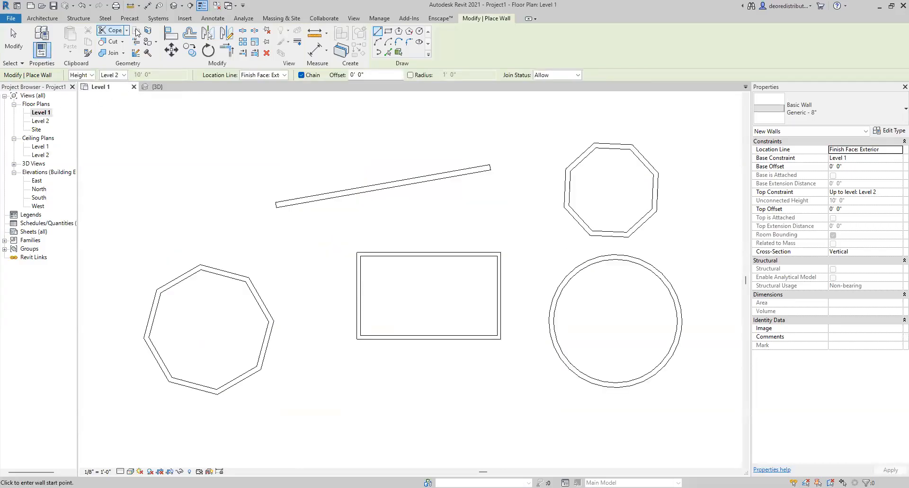
left_click(88, 75)
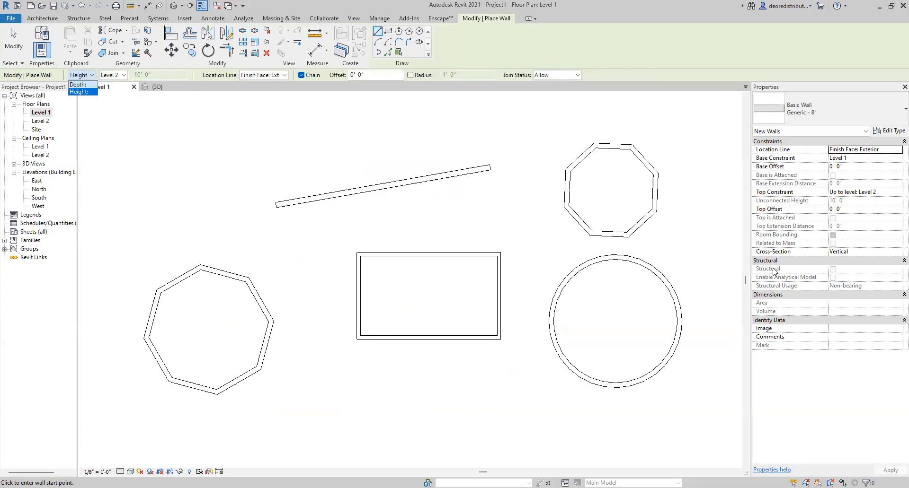
left_click(794, 344)
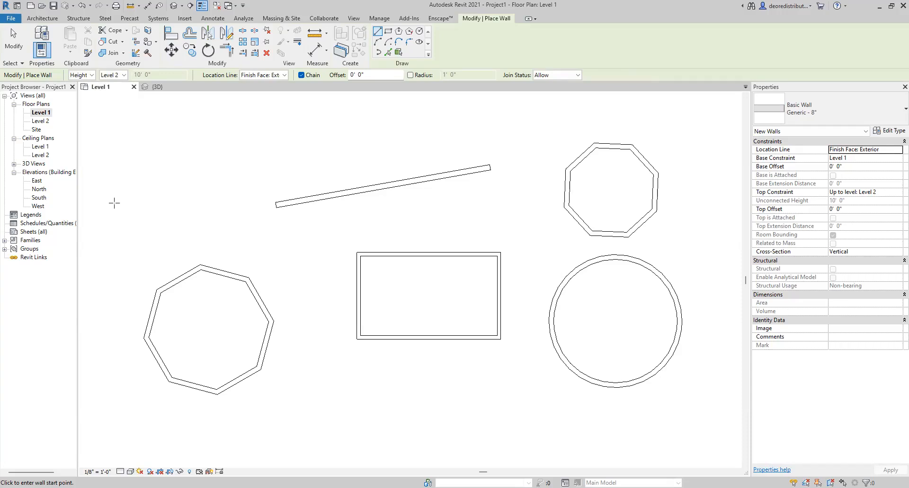
Set the top constraint of new walls to Unconnected with a height of 10' 0".
left_click(86, 90)
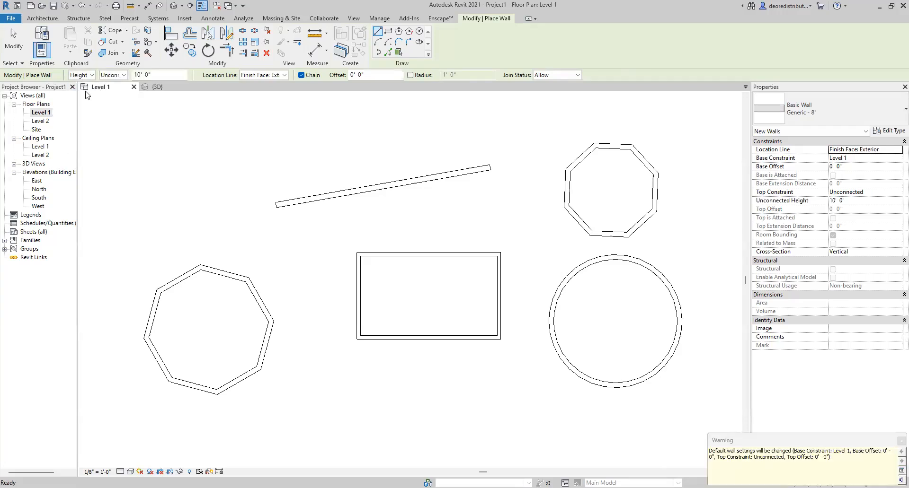
left_click(124, 75)
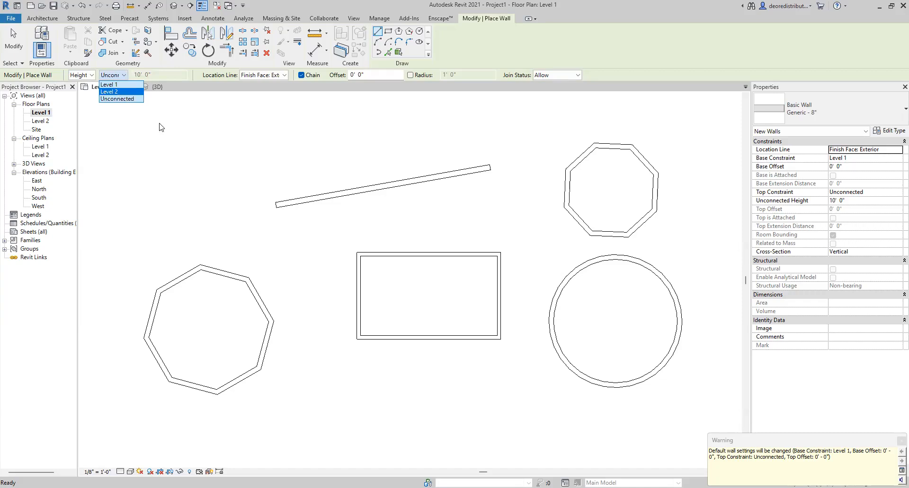
key("Escape")
key("Escape")
left_click(38, 37)
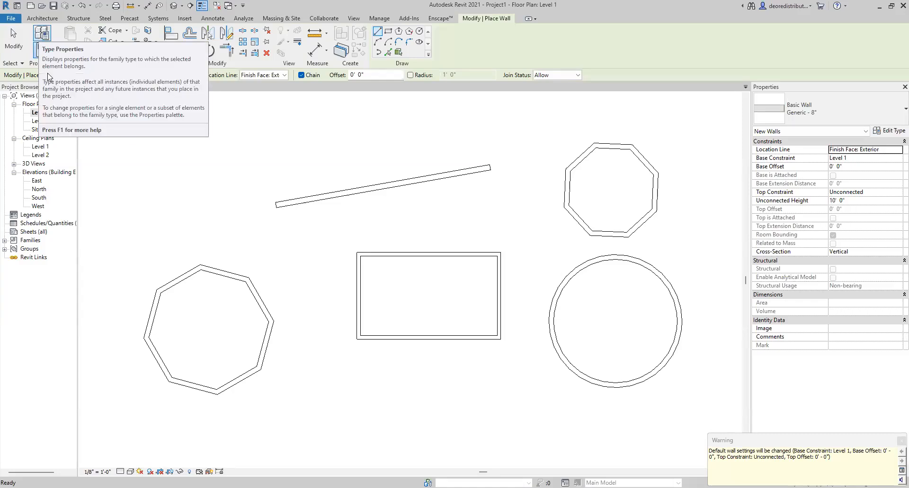
left_click(405, 260)
scroll(412, 255, "down", 4)
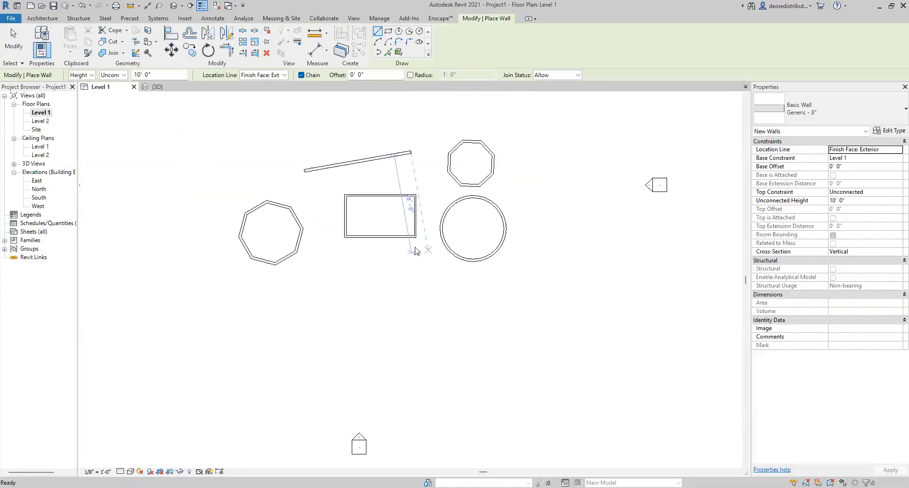
key("Escape")
key("Escape")
Delete all the demonstration walls from the Level 1 plan.
left_click_drag(606, 260, 254, 416)
key("Delete")
left_click_drag(558, 246, 488, 284)
key("Delete")
Draw a horizontal Generic - 8" wall about 70' long across the middle of Level 1, with an unconnected height of 10' 0".
left_click(35, 37)
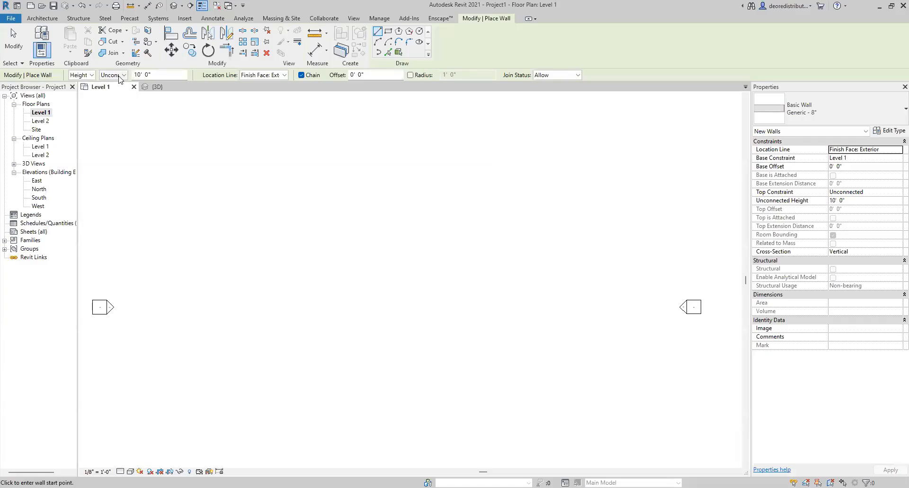
left_click(246, 277)
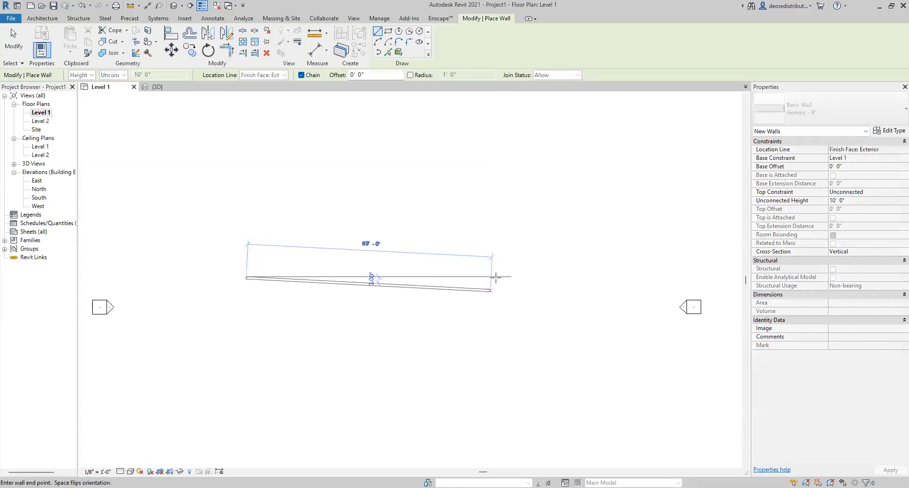
left_click(497, 277)
key("Escape")
key("Escape")
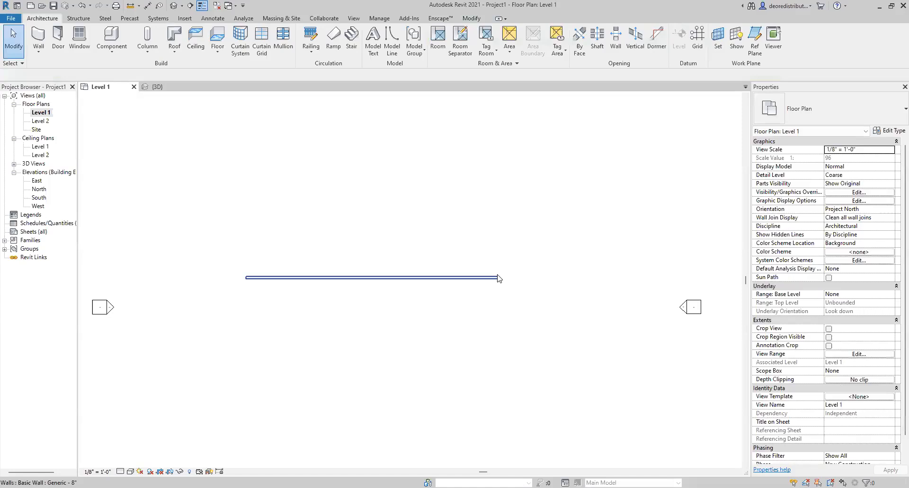
Draw a second horizontal Generic - 8" wall about 71' long, parallel to and below the first, with its height set up to Level 2.
left_click(38, 38)
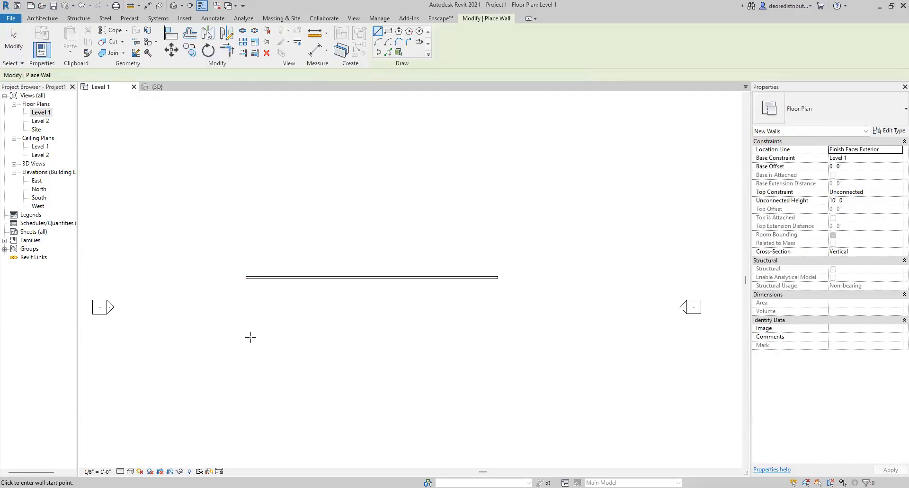
left_click(114, 75)
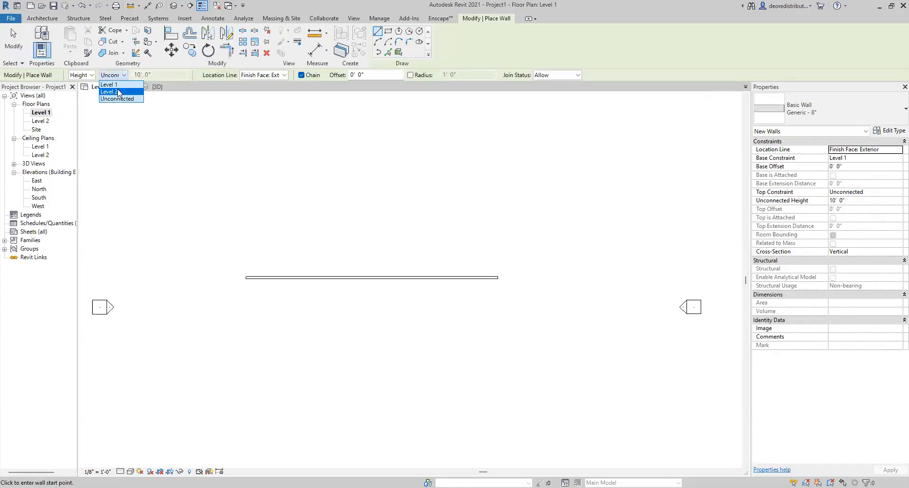
left_click(117, 92)
left_click(246, 332)
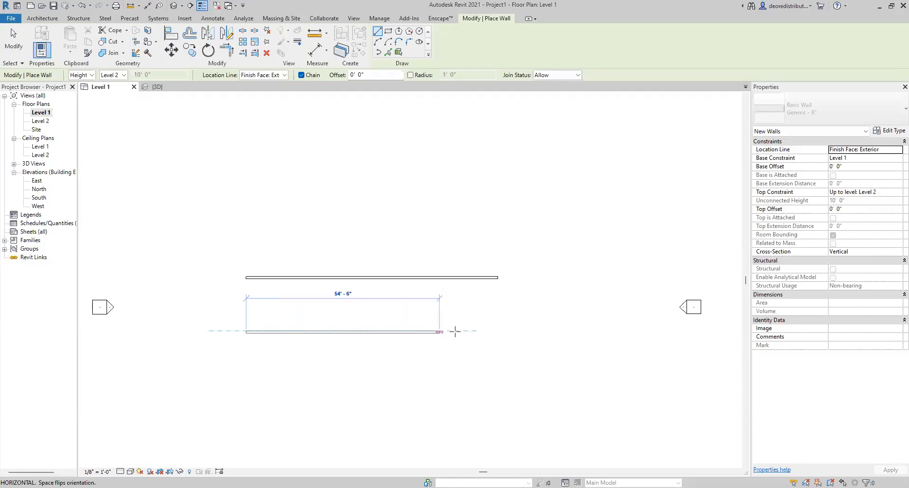
left_click(497, 331)
key("Escape")
key("Escape")
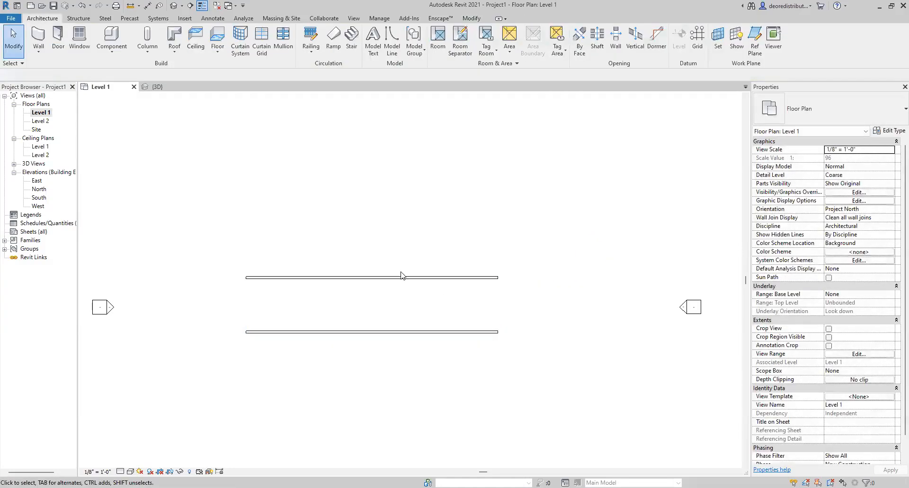
Open the North, South and West elevations to view the two walls from the side.
double_click(40, 190)
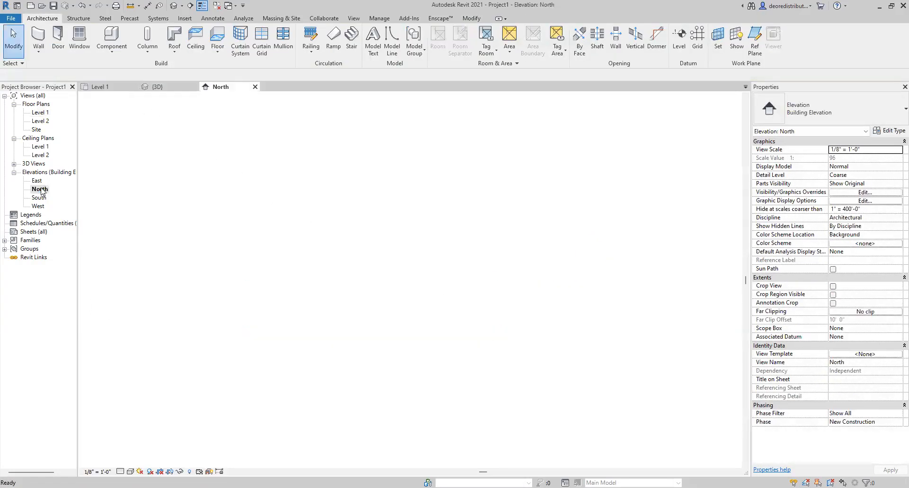
double_click(40, 198)
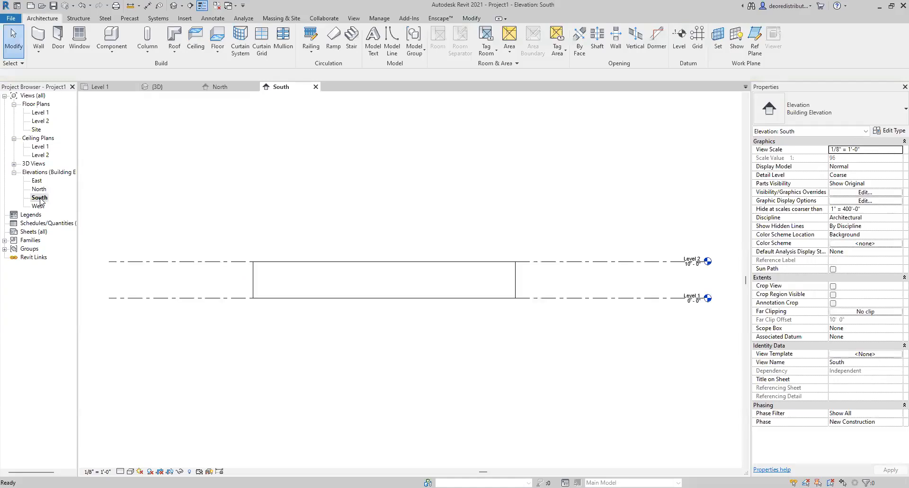
double_click(40, 206)
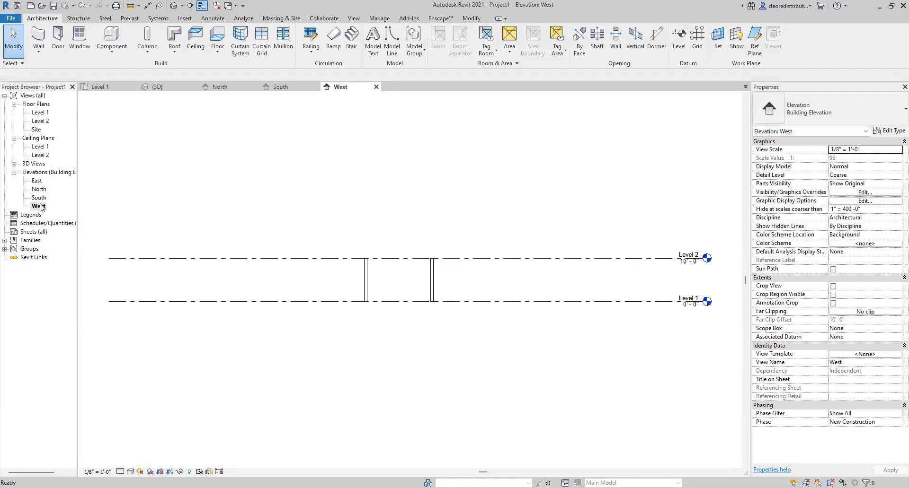
scroll(440, 279, "up", 4)
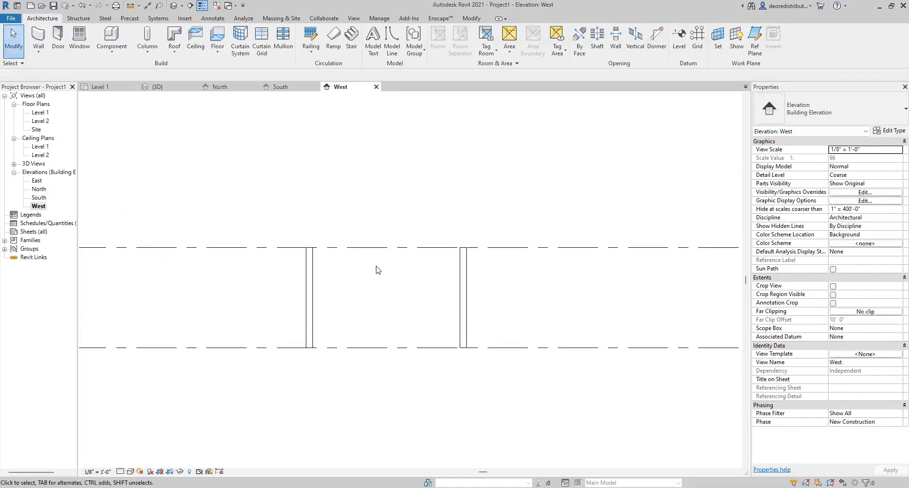
Check the new-wall height option on Level 1, and compare the top constraints of both walls in the West elevation.
left_click(103, 86)
left_click(39, 34)
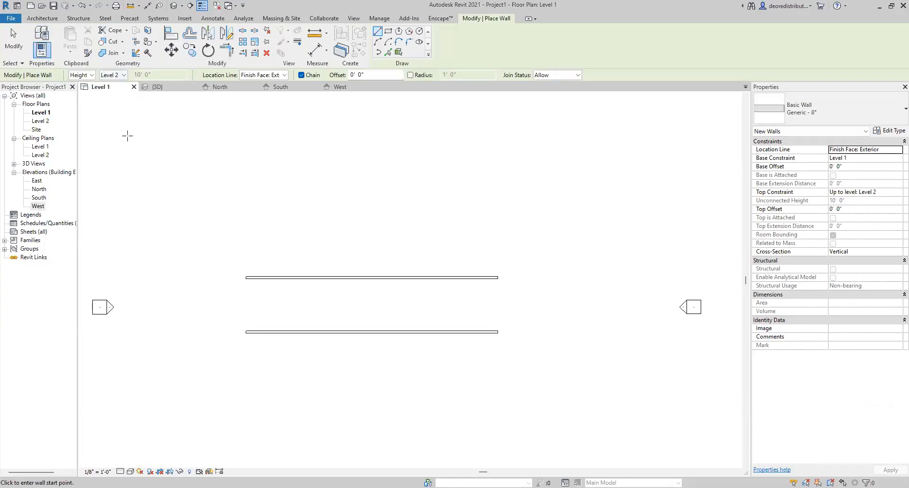
left_click(337, 87)
scroll(449, 284, "up", 1)
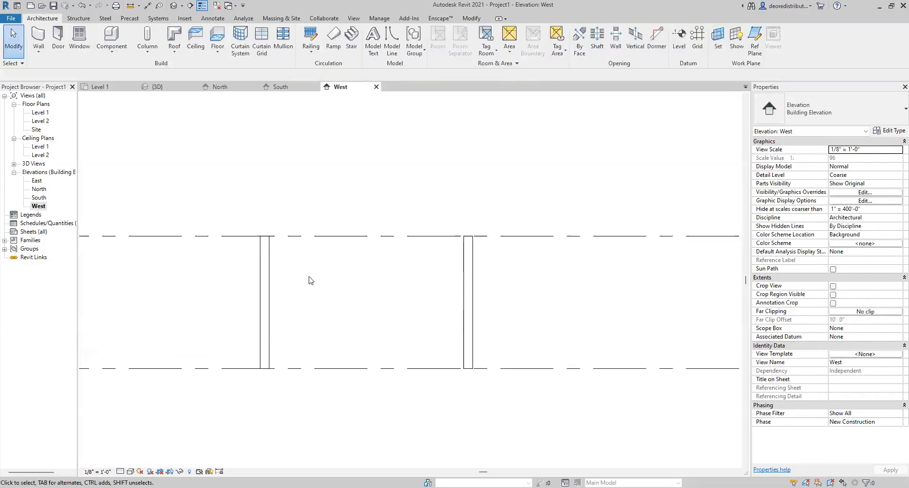
left_click(476, 264)
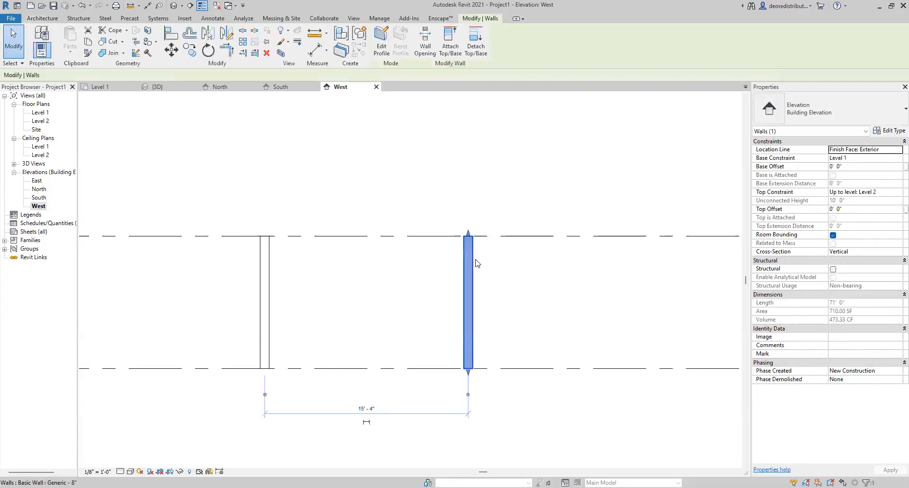
left_click(265, 272)
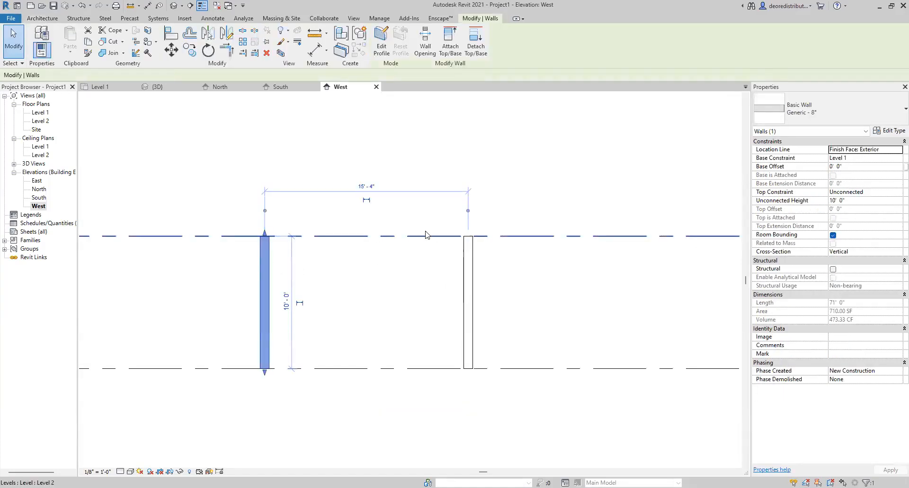
left_click(379, 253)
scroll(392, 257, "down", 5)
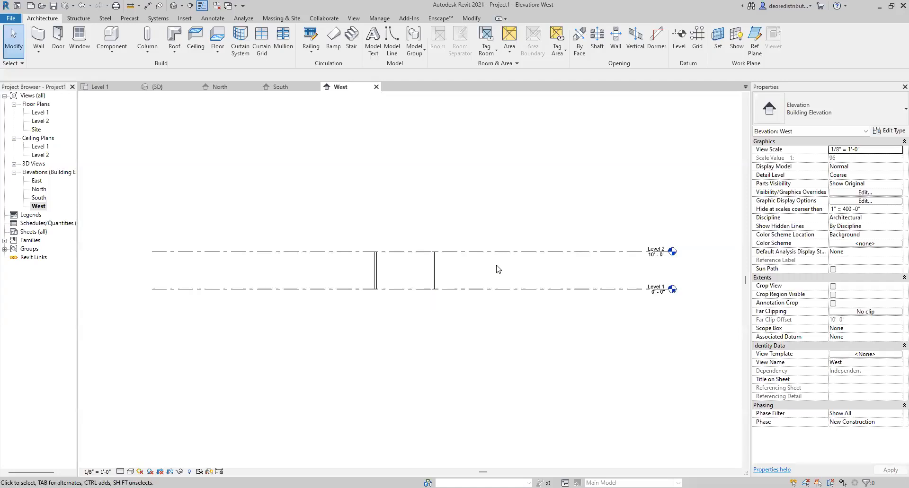
Raise Level 2 to 15' above Level 1 in the West elevation.
left_click(548, 252)
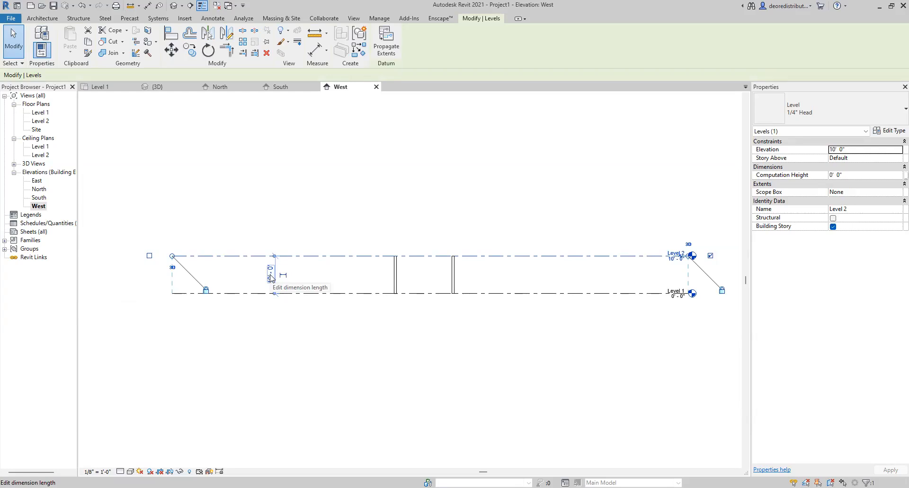
left_click(270, 273)
type("15")
key("Return")
left_click(373, 200)
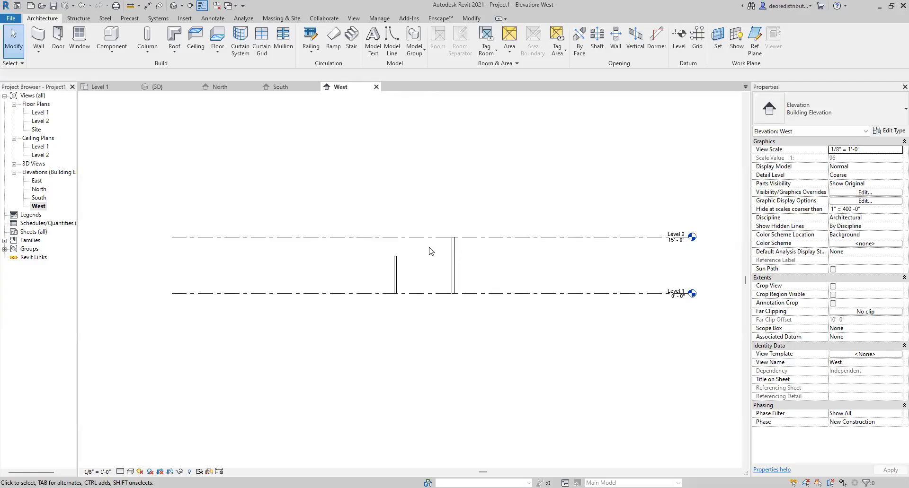
Inspect the constraint properties of the level-bound wall and the unconnected wall to compare how each responds to the level change.
left_click(455, 259)
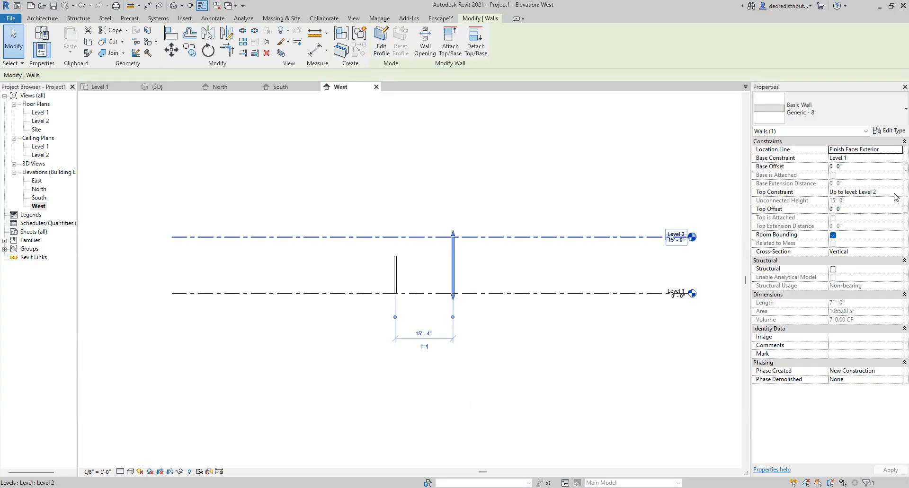
left_click(495, 285)
left_click(395, 268)
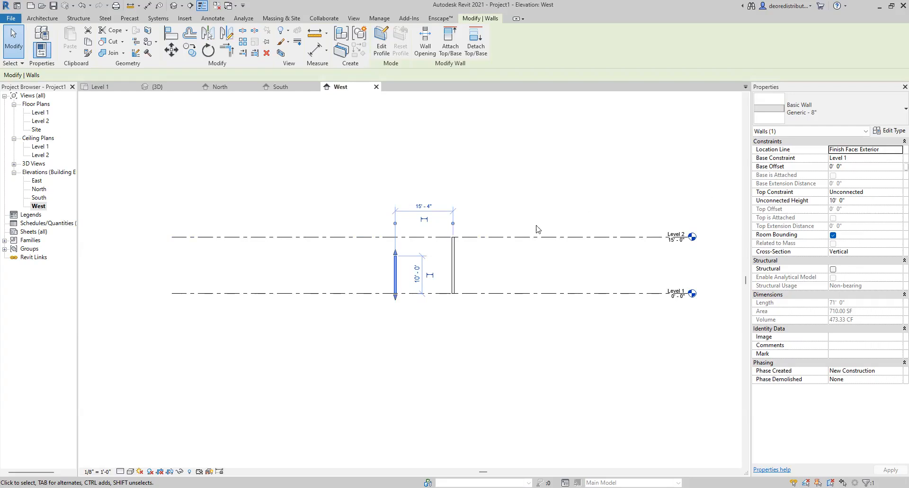
left_click(520, 230)
left_click(453, 261)
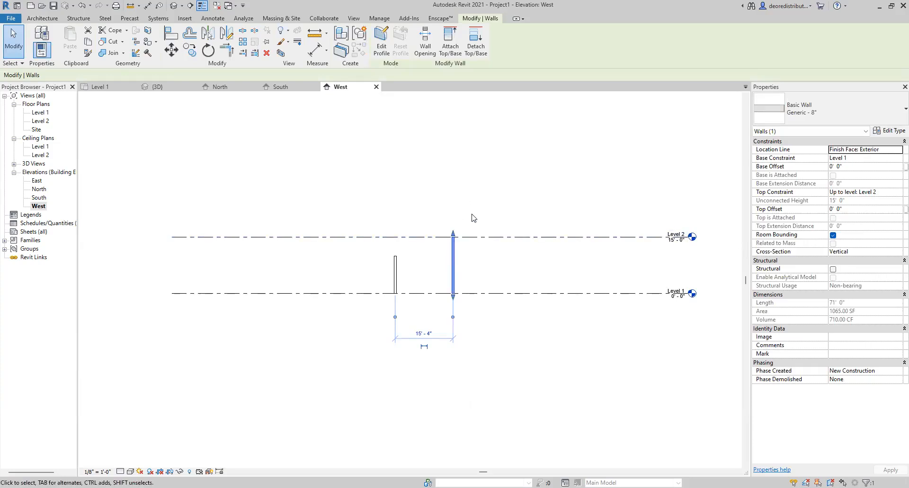
left_click(374, 266)
Set the unconnected height of the shorter wall to 15' 0".
left_click(395, 268)
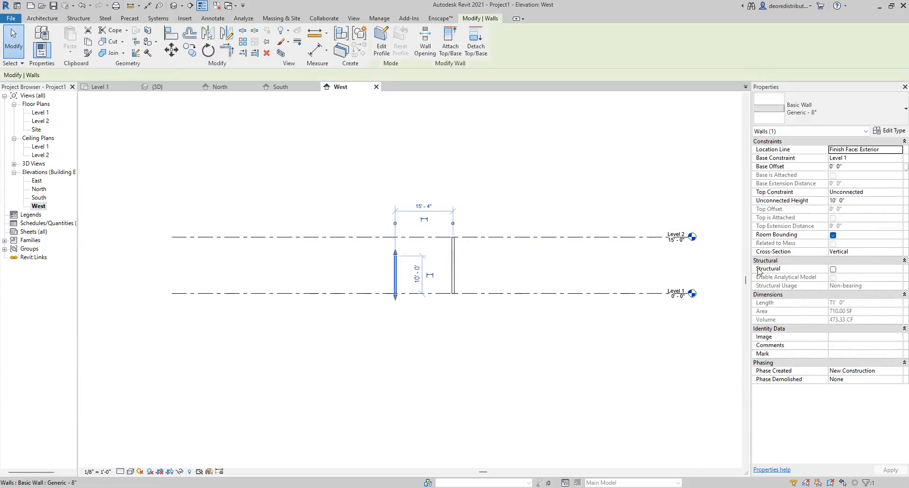
left_click(853, 201)
type("15' 0\"")
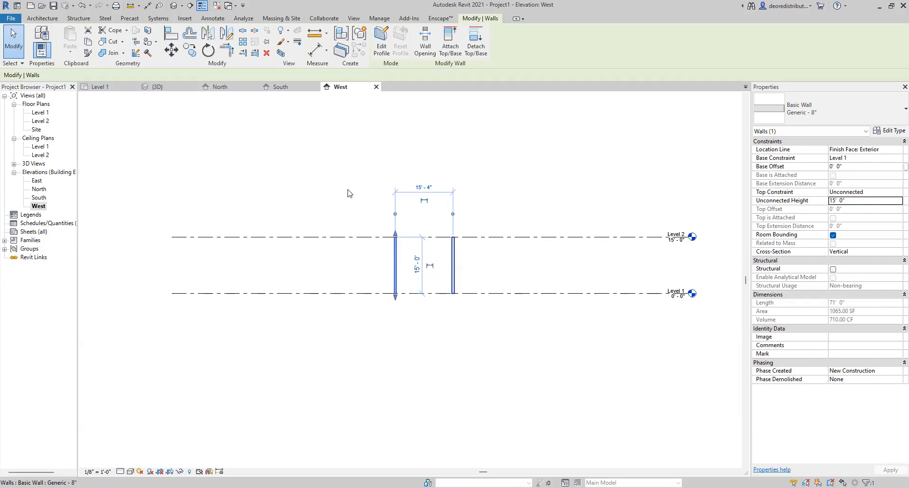
Draw a horizontal wall about 22' 6" long above the existing walls on Level 1, using the Finish Face: Exterior location line.
left_click(97, 85)
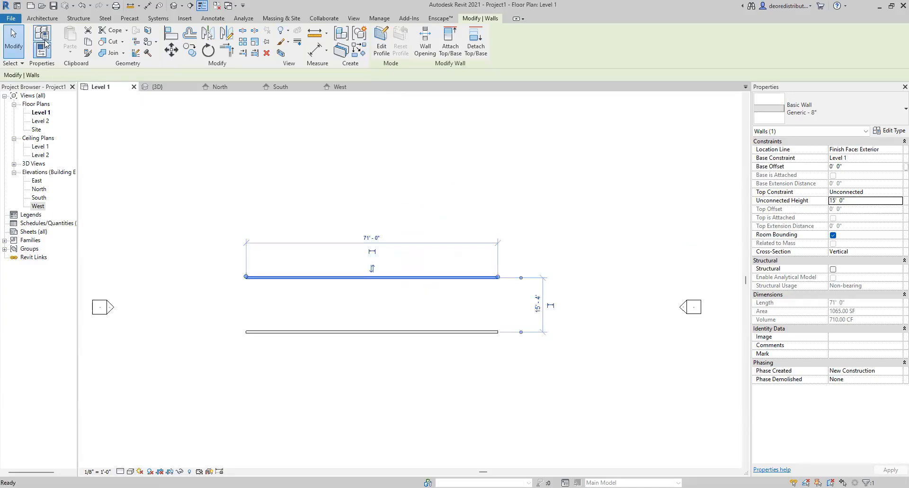
left_click(42, 18)
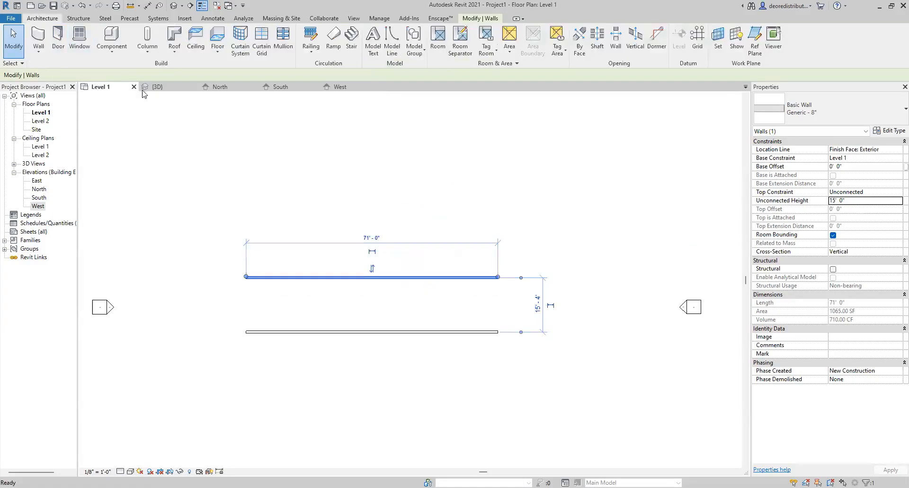
left_click(38, 37)
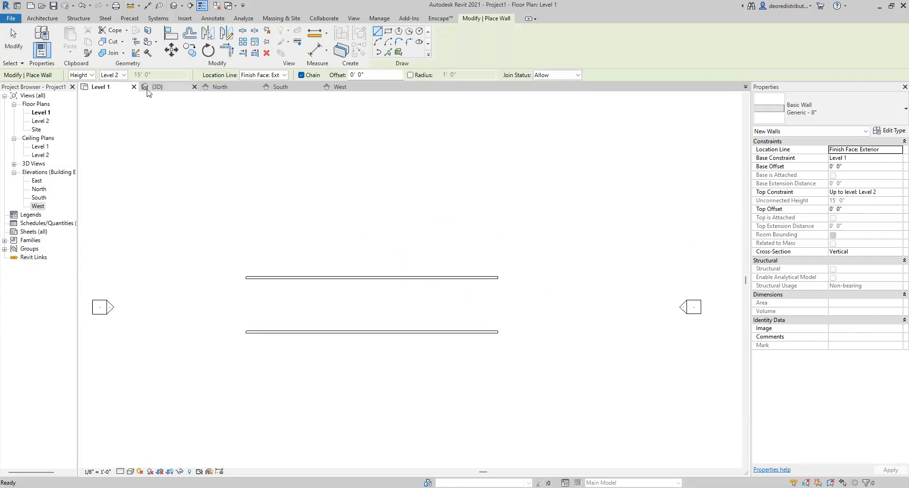
left_click(120, 76)
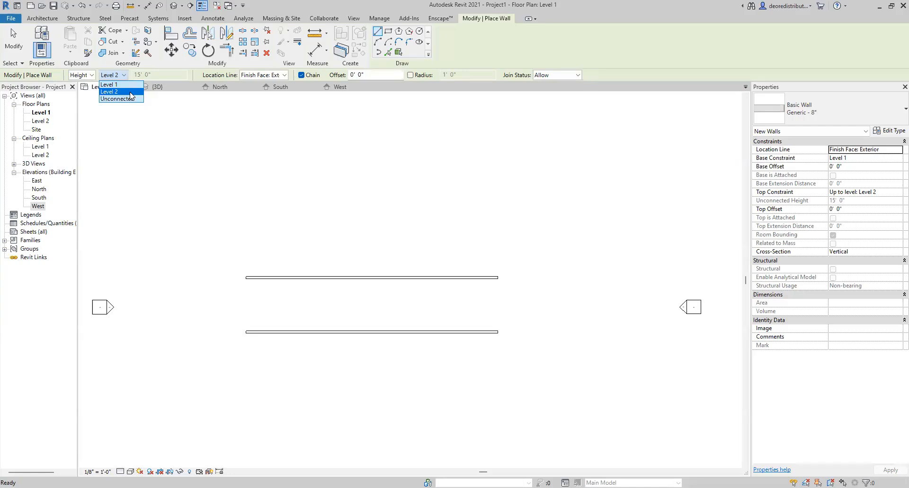
left_click(180, 104)
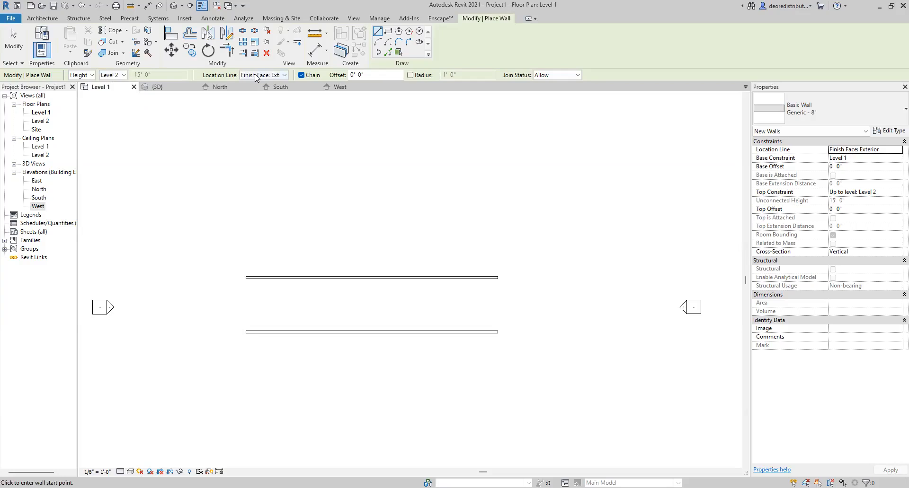
left_click(246, 220)
scroll(379, 216, "up", 5)
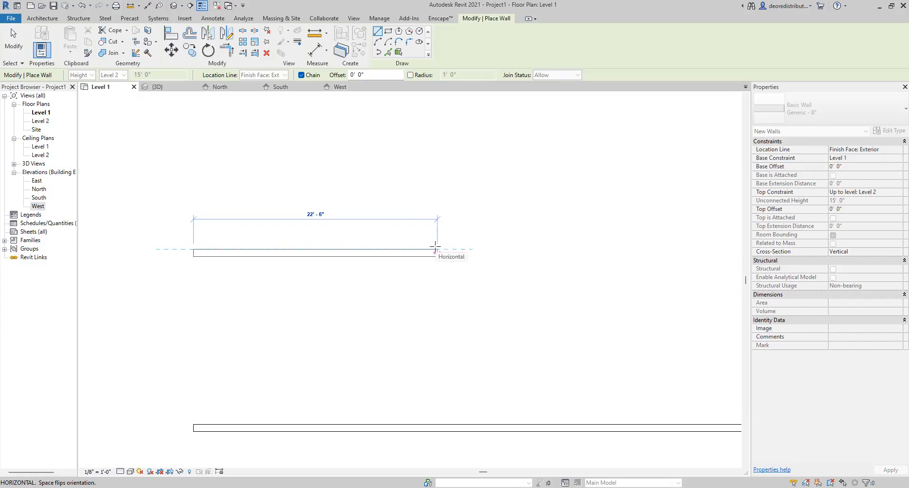
left_click(435, 246)
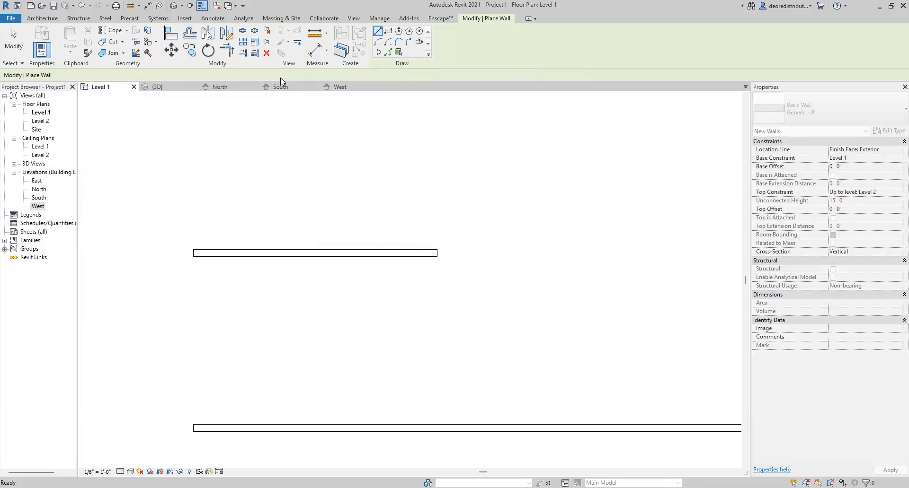
key("Escape")
Draw a horizontal wall about 23' 6" long just below the last one, with the location line set to Wall Centerline.
left_click(273, 77)
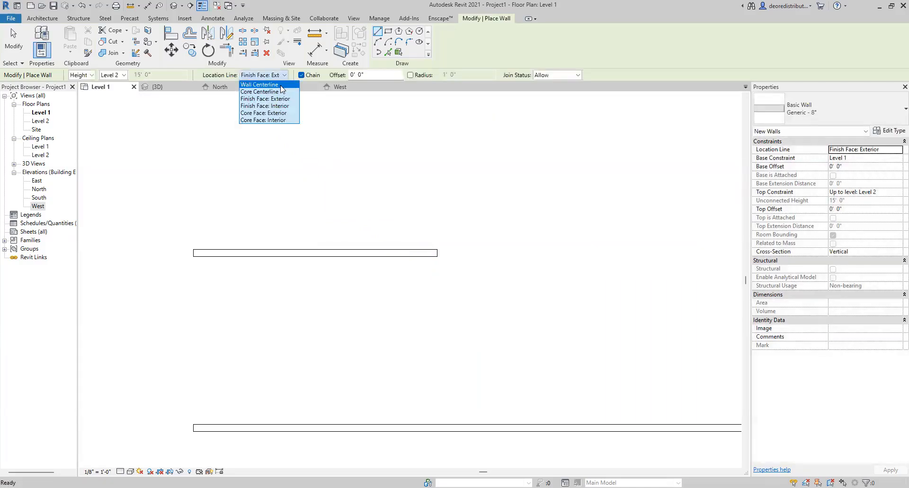
left_click(281, 85)
left_click(199, 293)
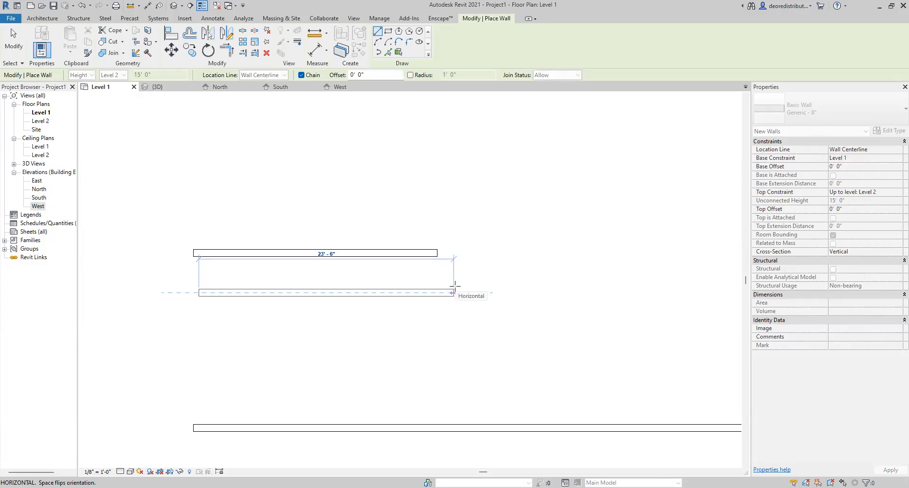
left_click(455, 286)
key("Escape")
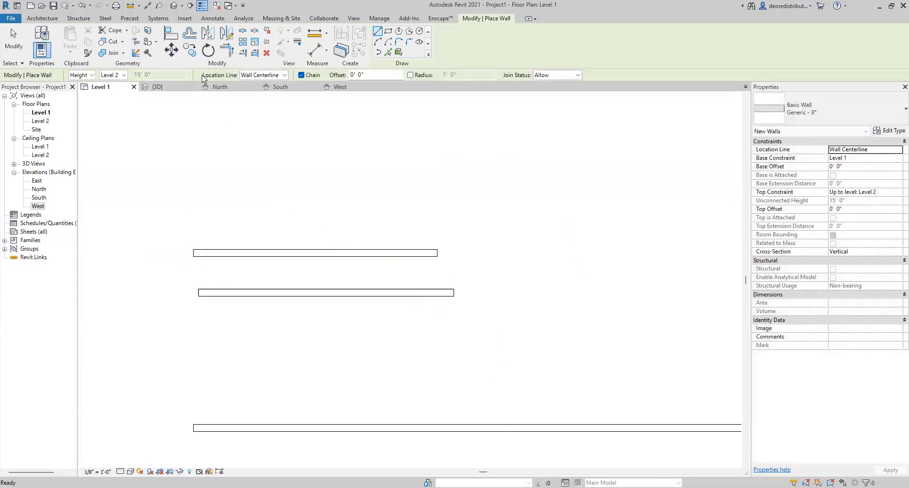
Draw a third short horizontal wall about 22' 6" long below the centerline one, with the location line set to Finish Face: Interior.
left_click(260, 76)
left_click(284, 106)
left_click(199, 352)
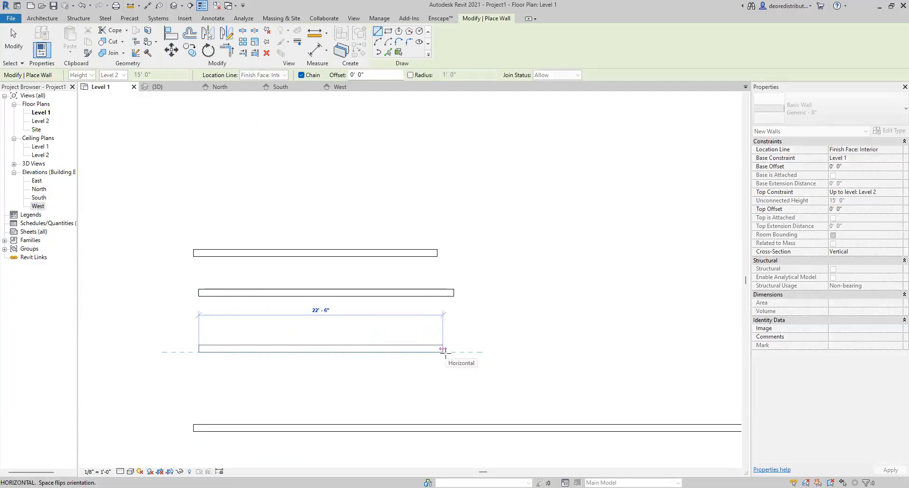
left_click(443, 352)
key("Escape")
key("Escape")
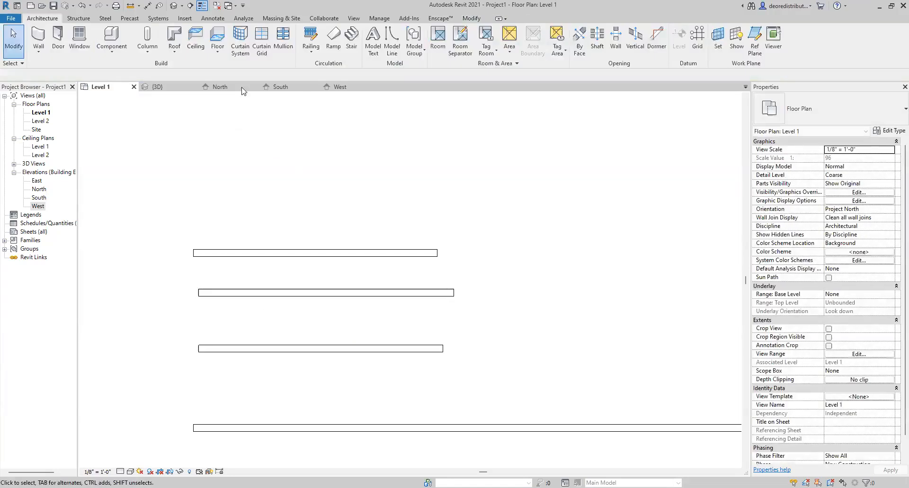
Restart the Wall tool, review the available location line options, and exit without drawing.
left_click(38, 36)
scroll(287, 192, "down", 1)
scroll(288, 193, "down", 2)
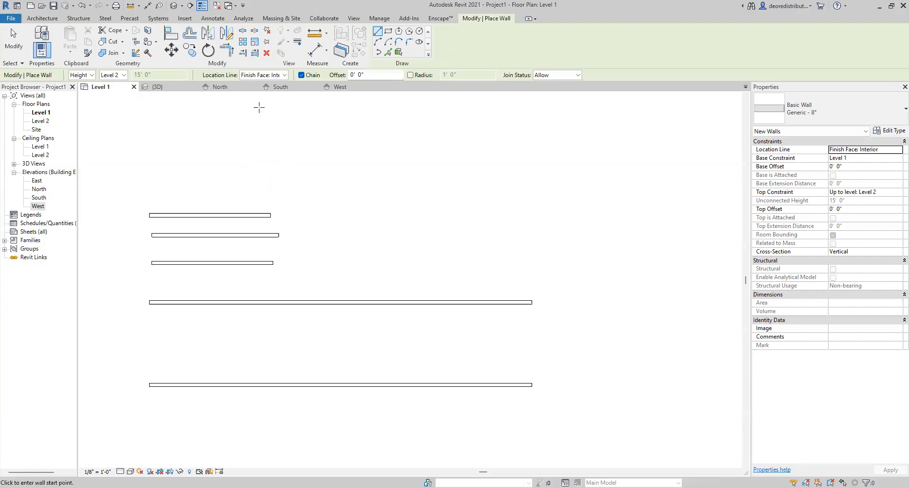
left_click(265, 76)
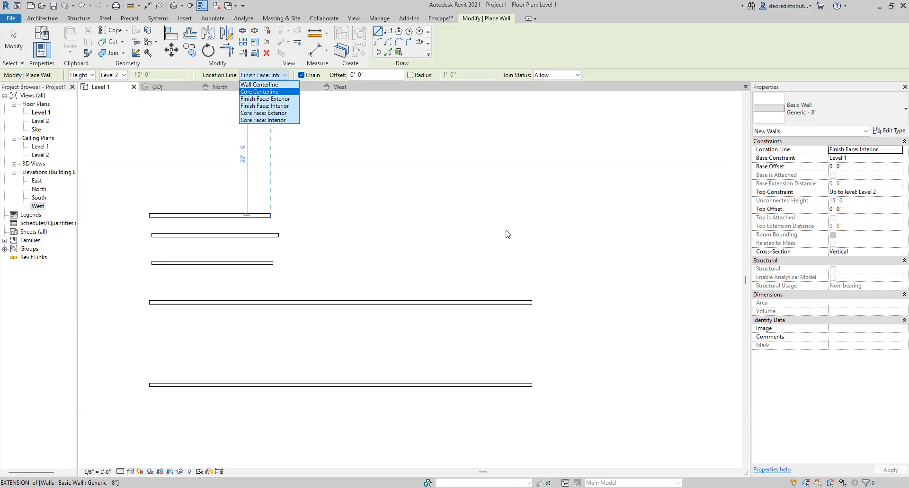
key("Escape")
key("Escape")
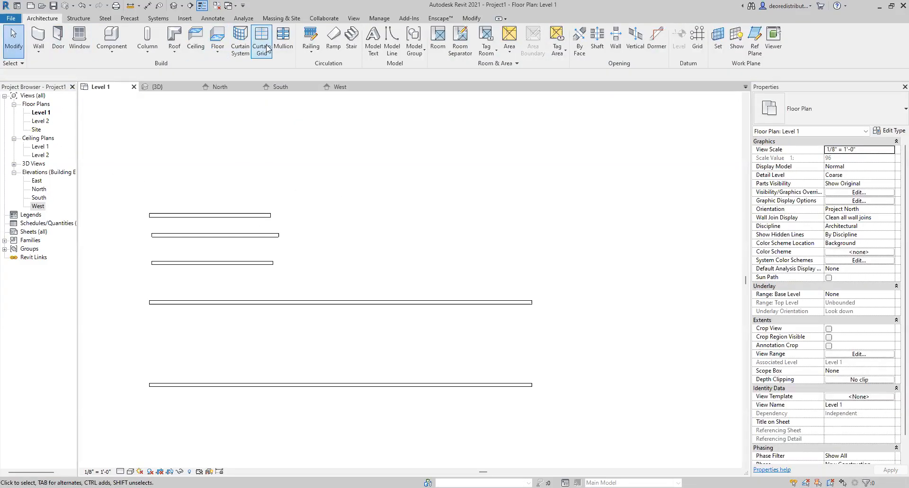
Link the LB.dwg CAD drawing of the lower basement into the Level 1 plan.
left_click(183, 19)
left_click(73, 41)
scroll(270, 204, "down", 4)
left_click(264, 192)
left_click(480, 317)
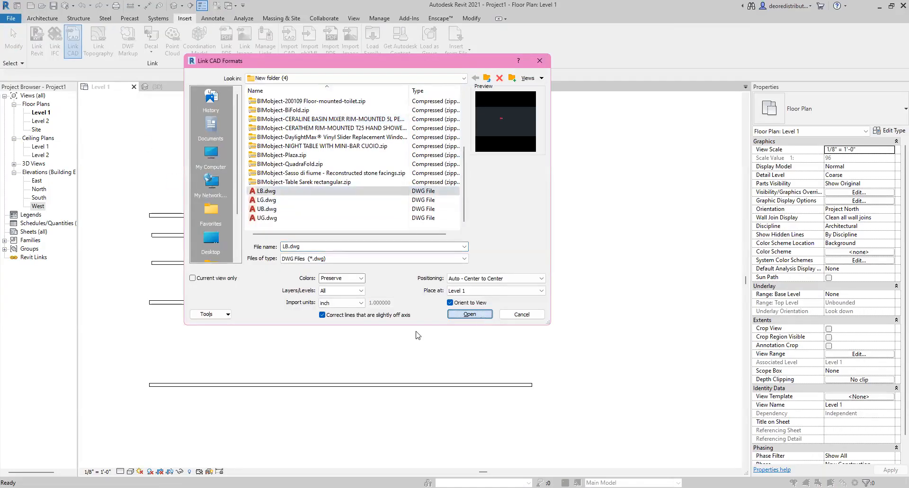
Delete the existing practice walls so only the linked basement drawing remains on Level 1.
left_click_drag(250, 307, 245, 326)
key("Delete")
scroll(367, 286, "up", 4)
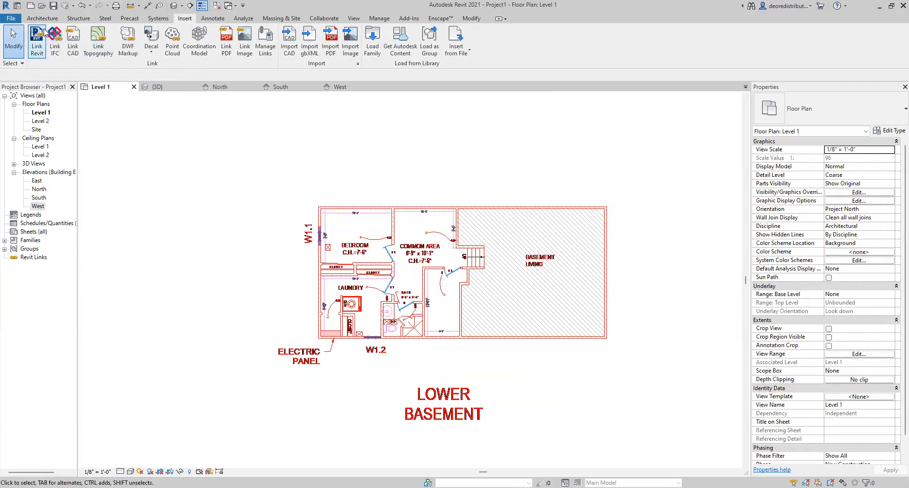
key("w")
key("a")
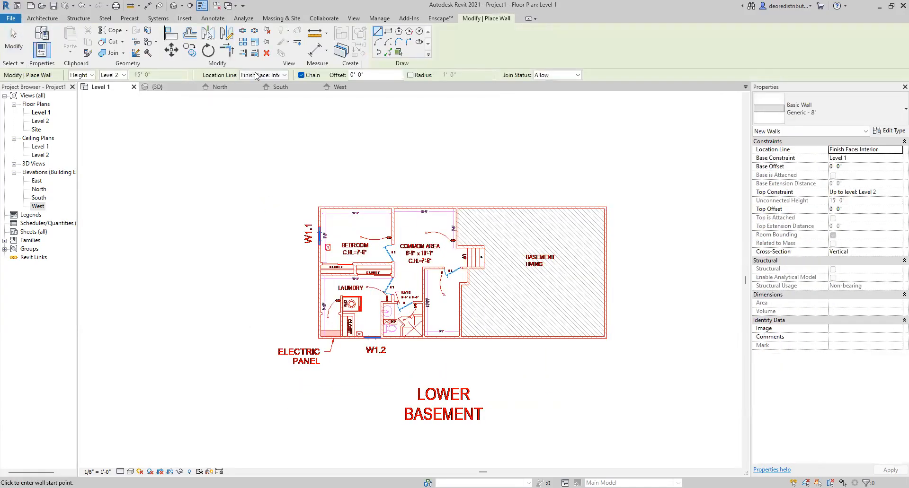
left_click(256, 77)
left_click(265, 85)
scroll(331, 215, "up", 5)
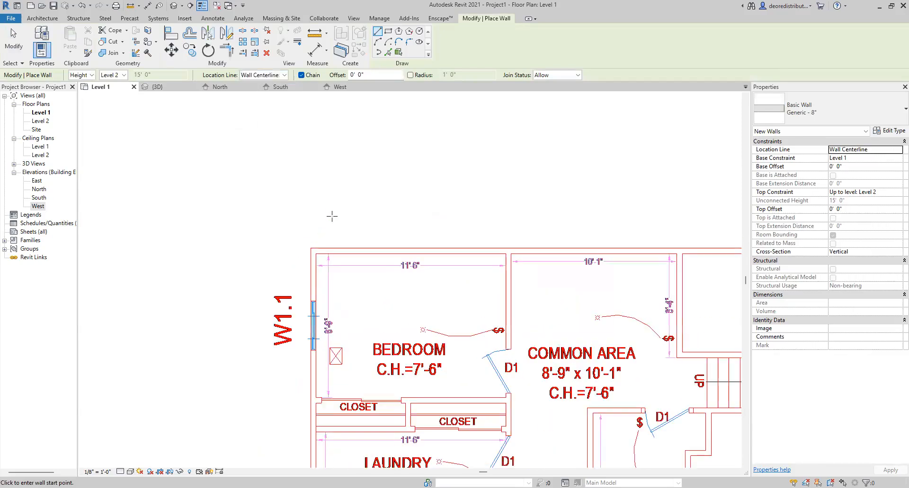
left_click(297, 266)
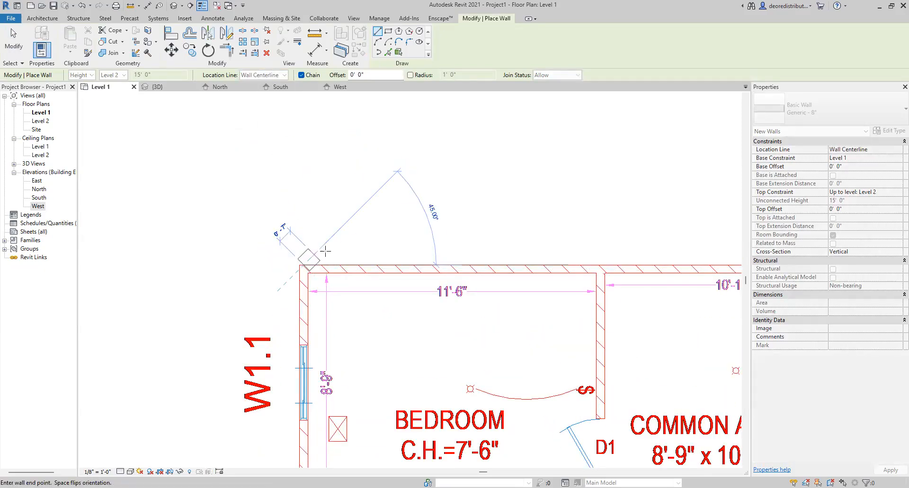
scroll(474, 259, "down", 1)
middle_click_drag(466, 259, 322, 253)
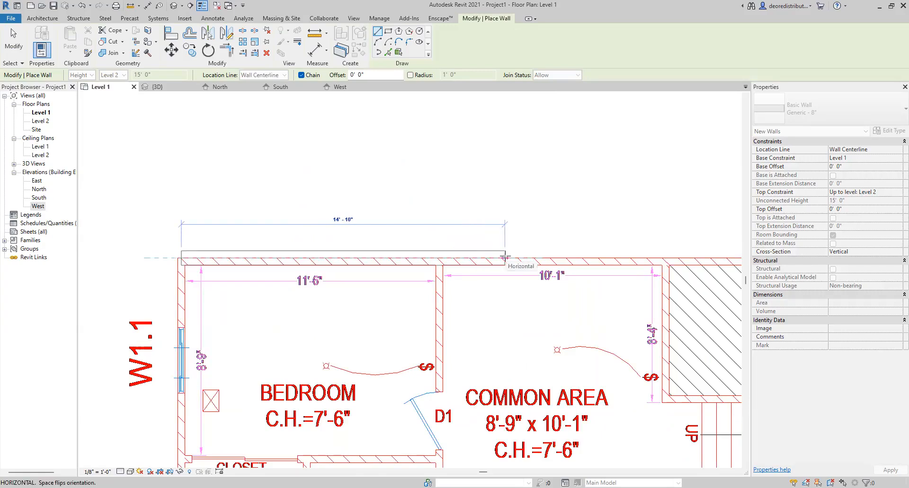
key("Escape")
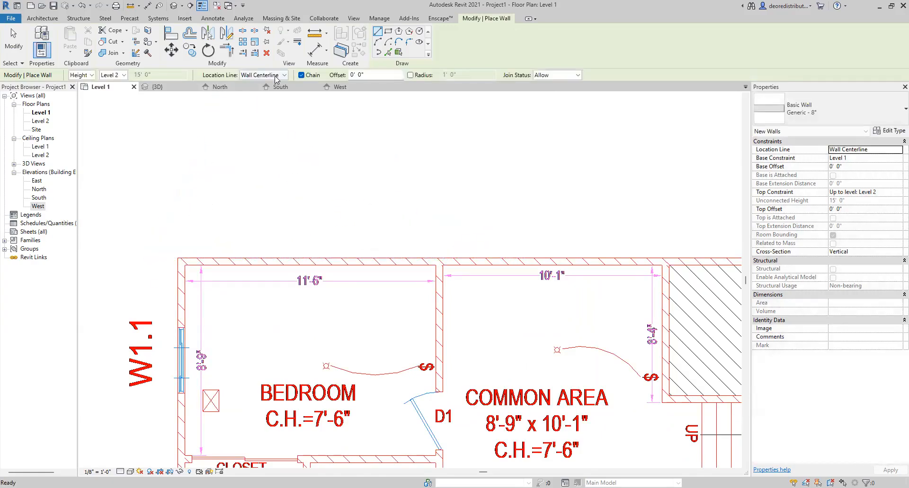
Trace a wall about 44' long along the plan's upper exterior edge, with the location line set to Finish Face: Exterior.
left_click(276, 77)
left_click(279, 100)
left_click(177, 257)
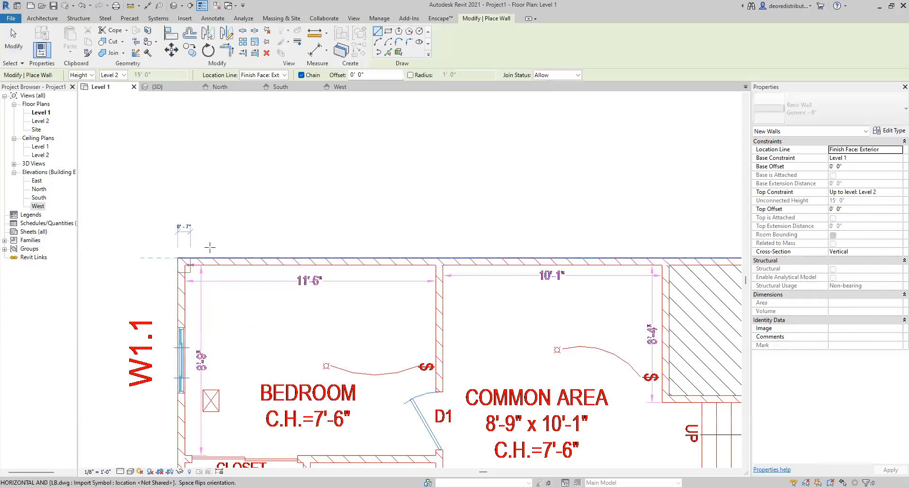
middle_click_drag(531, 260, 245, 257)
middle_click_drag(594, 246, 266, 239)
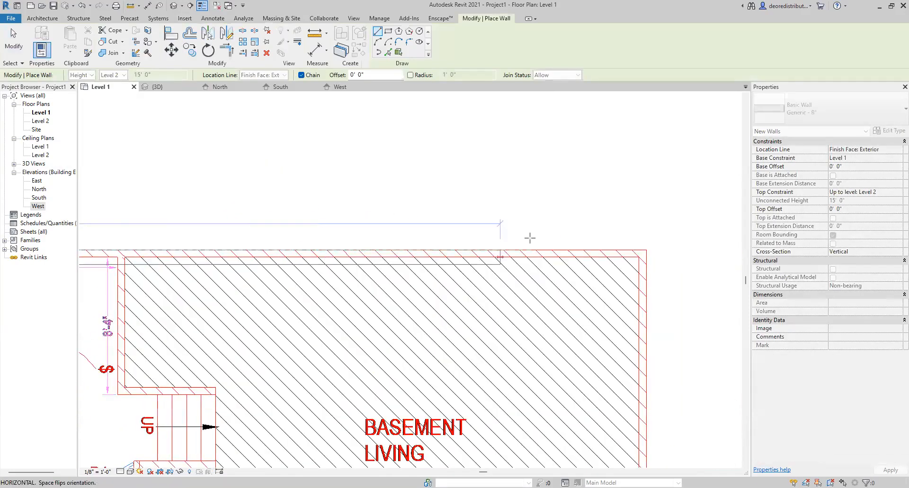
scroll(649, 243, "up", 1)
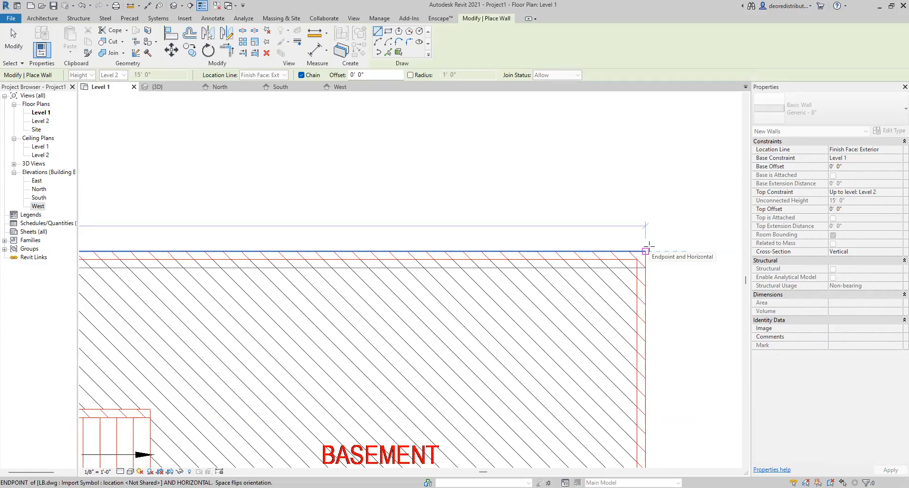
left_click(580, 256)
key("Escape")
key("Escape")
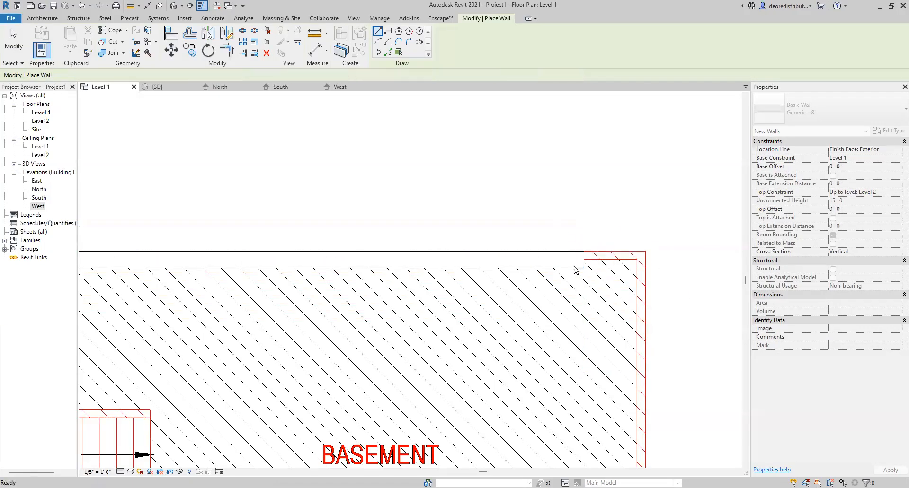
Inspect the wall just traced along the plan's upper edge and delete it.
left_click(571, 265)
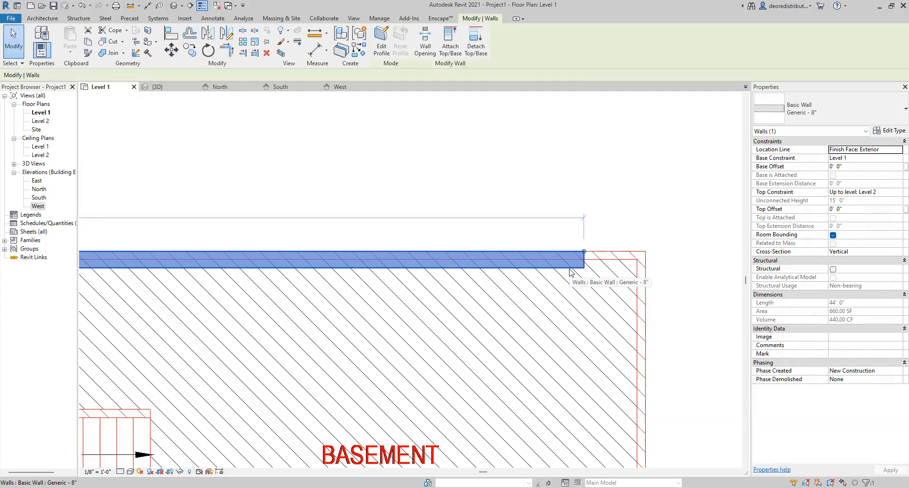
key("Escape")
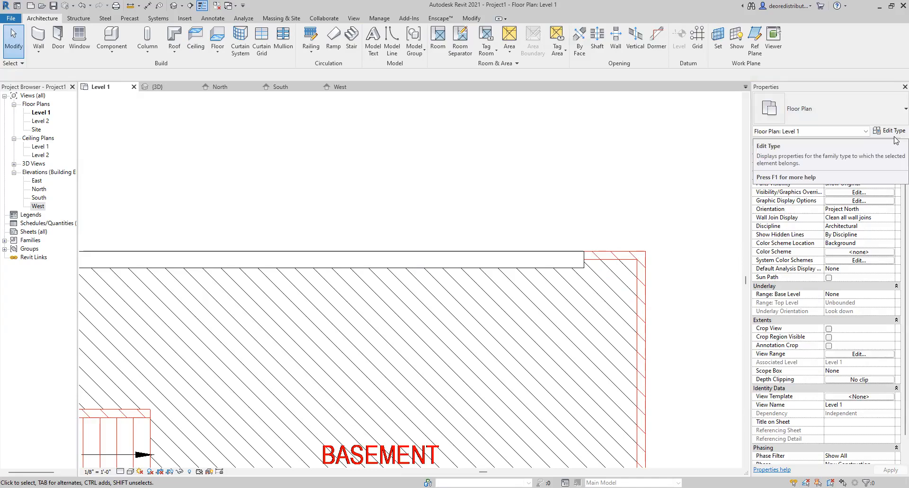
left_click(579, 269)
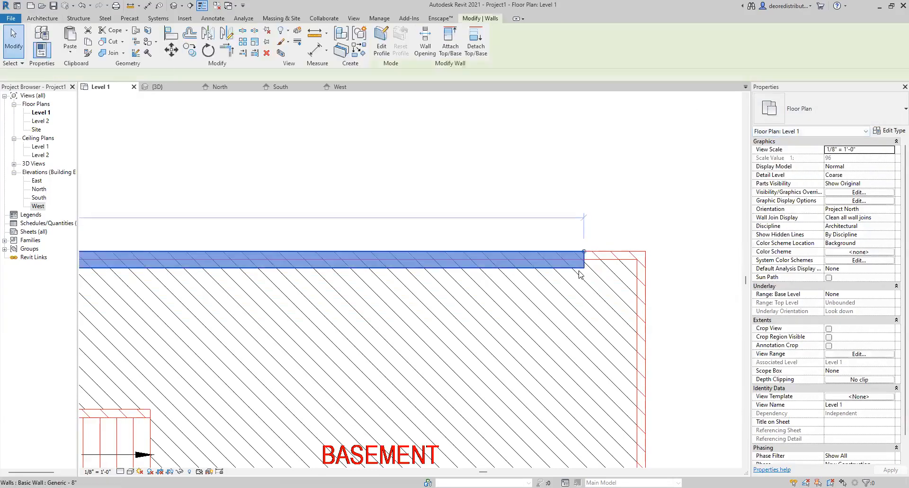
key("Delete")
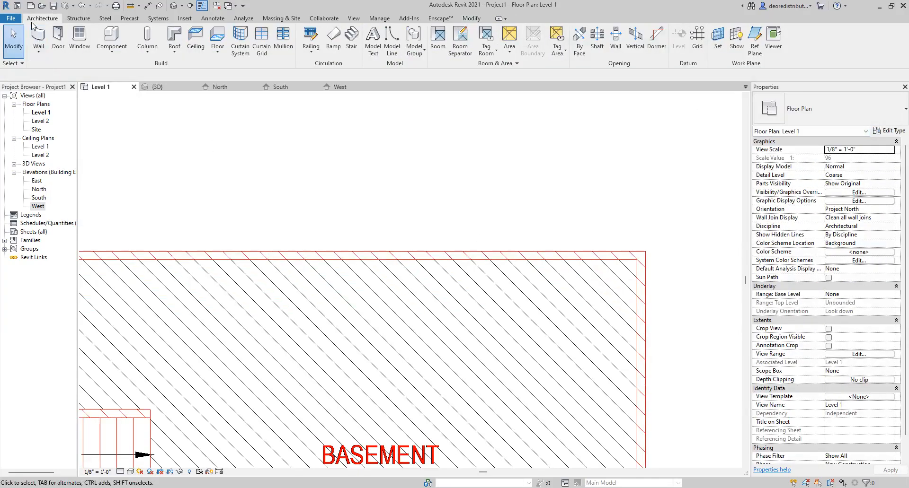
Restart the Wall tool with Chain off and trace the upper exterior wall of the basement plan from corner to corner.
left_click(37, 33)
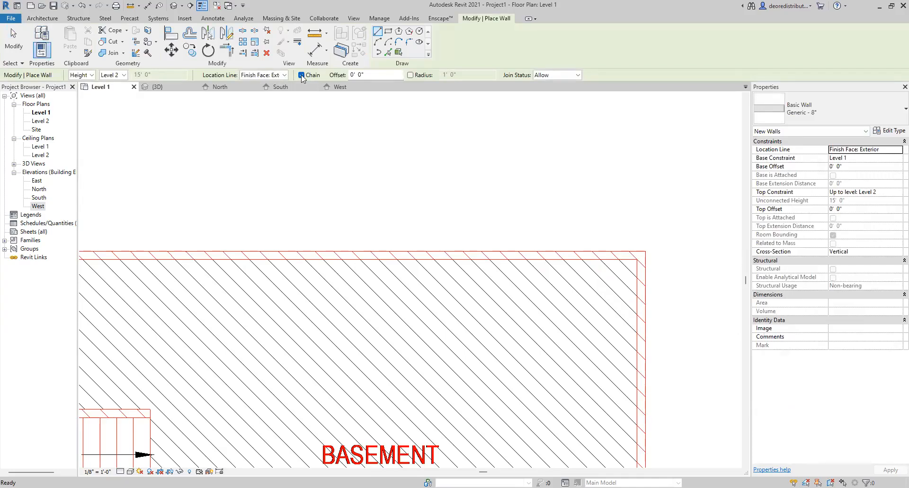
scroll(297, 120, "down", 2)
middle_click_drag(255, 152, 477, 143)
mouse_move(308, 168)
middle_mouse_down()
mouse_move(456, 169)
mouse_move(312, 161)
mouse_move(175, 169)
middle_mouse_up()
left_click(129, 196)
middle_click_drag(536, 204, 420, 202)
scroll(519, 196, "up", 1)
left_click(520, 193)
middle_click_drag(509, 412, 501, 168)
scroll(501, 168, "down", 1)
middle_click_drag(511, 292, 499, 356)
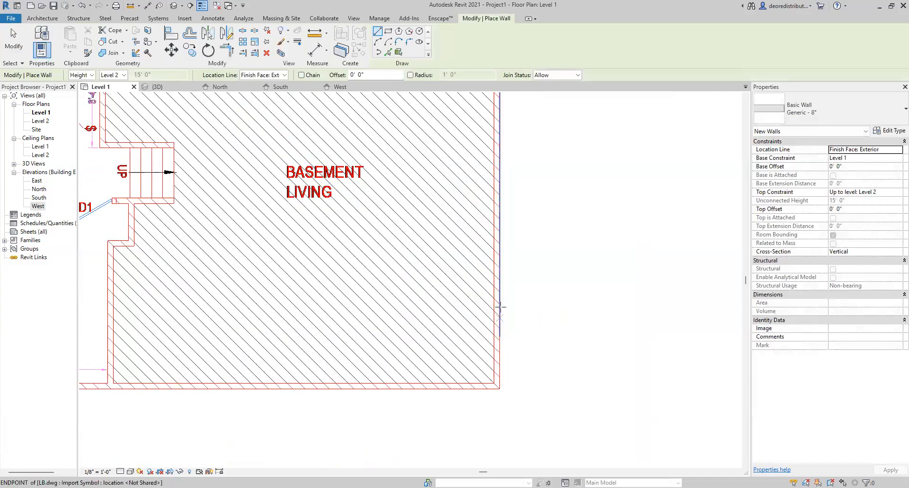
scroll(501, 309, "down", 2)
left_click(497, 368)
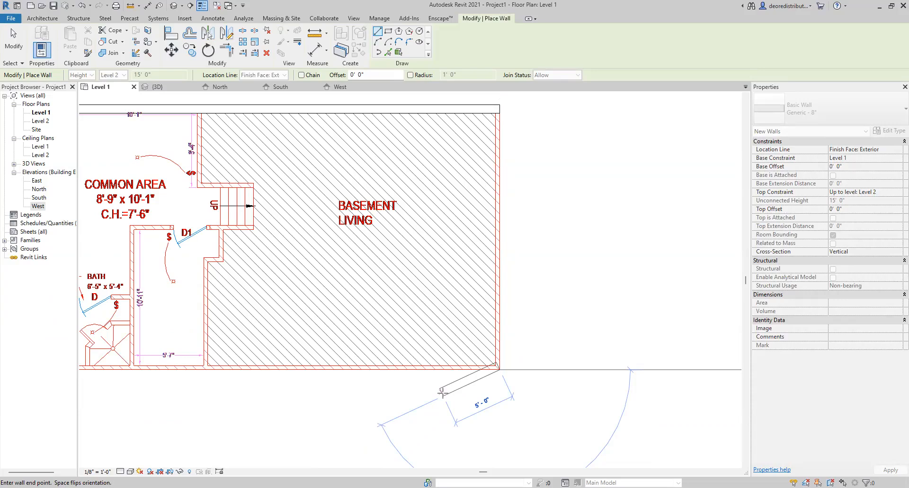
key("Escape")
Turn Chain on and trace the east and south exterior walls continuously, starting from the plan's northeast corner.
left_click(302, 77)
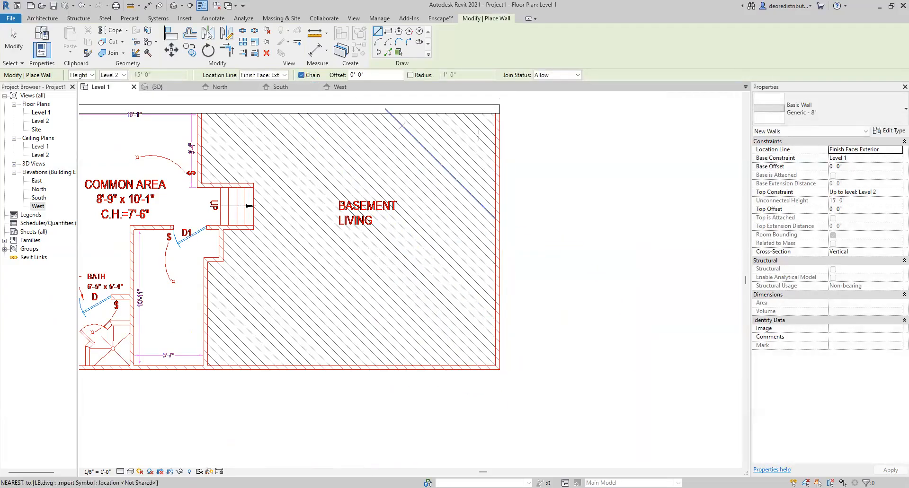
left_click(497, 106)
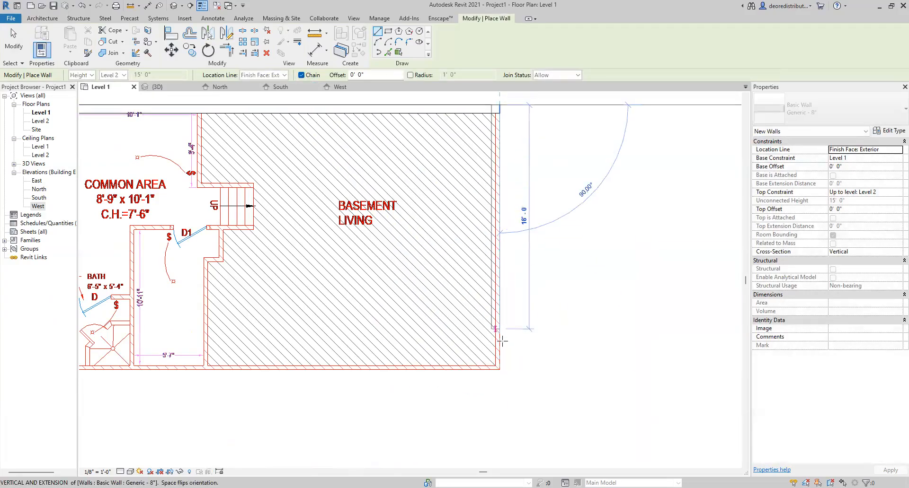
left_click(500, 371)
middle_click_drag(405, 373, 601, 378)
middle_click_drag(118, 375, 334, 377)
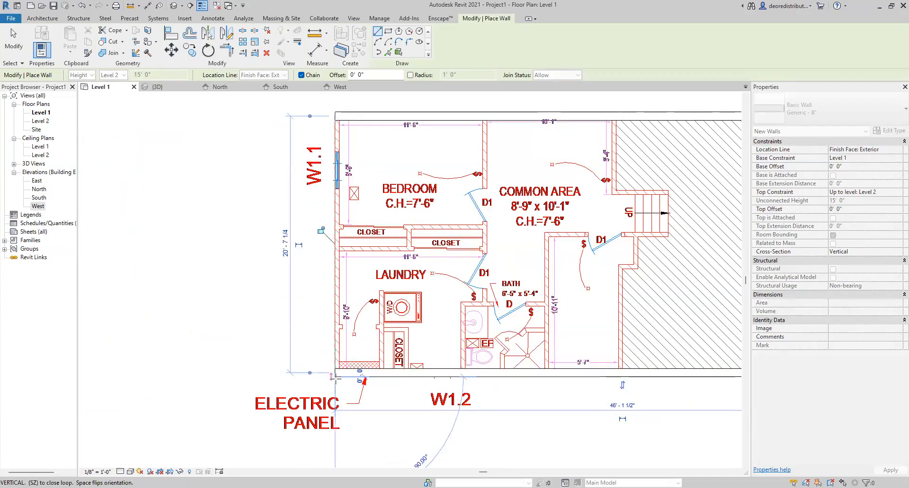
left_click(334, 377)
key("Escape")
key("Escape")
Delete the south exterior wall and redraw it about 46' 1 1/2" long between the plan's lower corners with Chain off.
left_click(425, 376)
key("Escape")
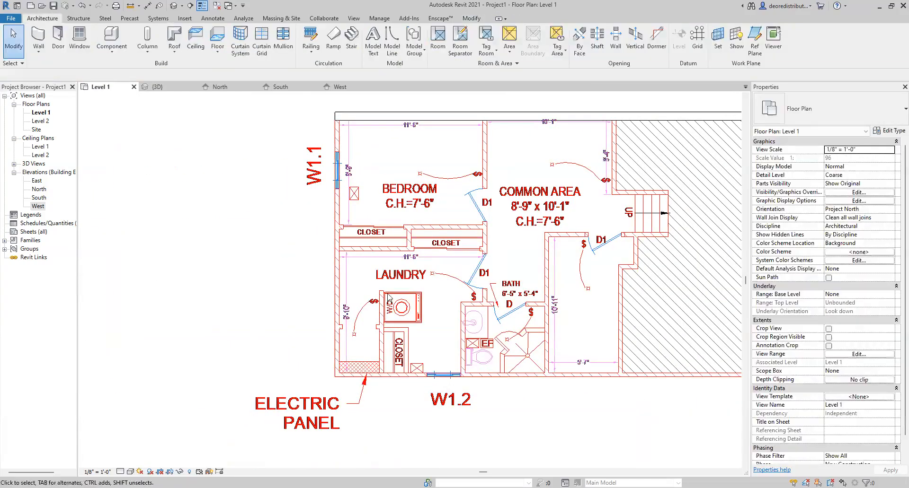
left_click(39, 33)
scroll(432, 222, "down", 2)
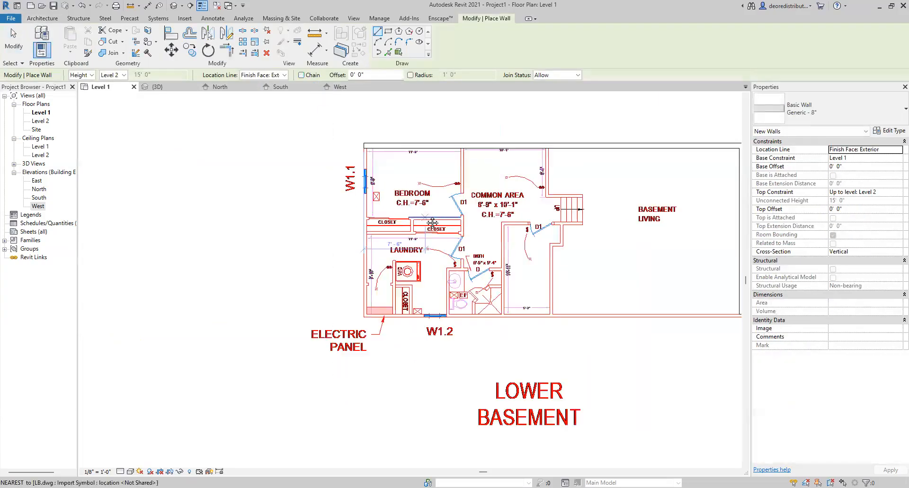
middle_click_drag(432, 223, 324, 205)
left_click(637, 301)
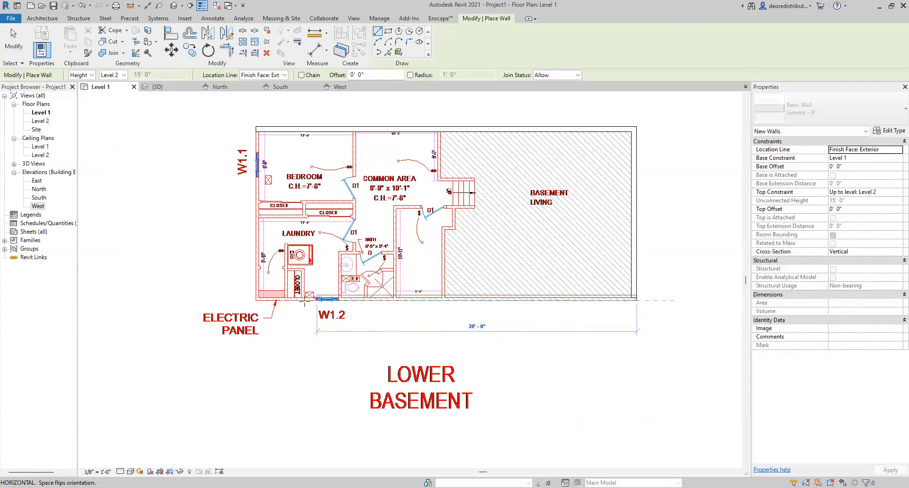
scroll(271, 294, "up", 2)
left_click(256, 299)
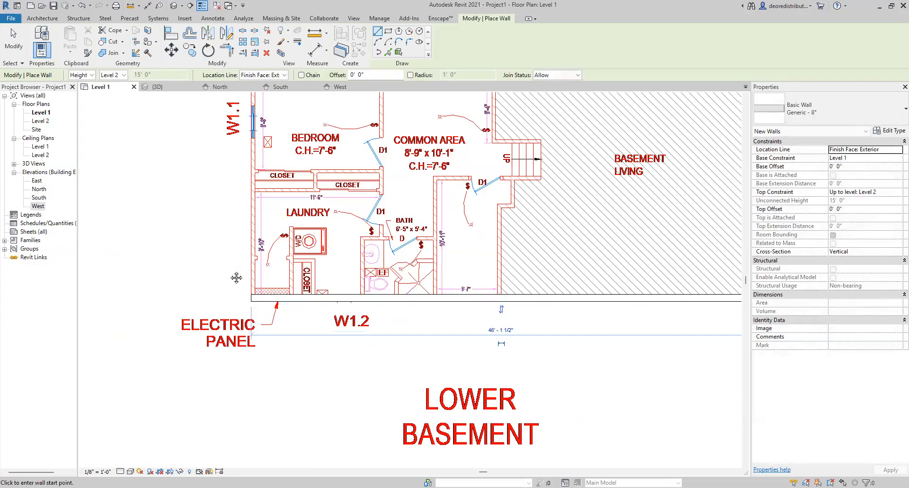
Draw five separate, unconnected walls at various angles in the empty area above the basement plan with Chain off.
middle_click_drag(237, 278, 236, 333)
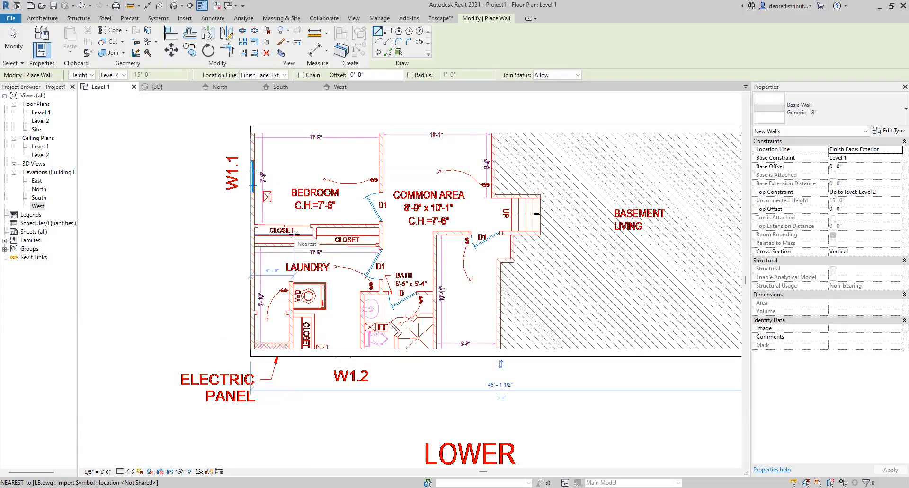
scroll(211, 358, "down", 3)
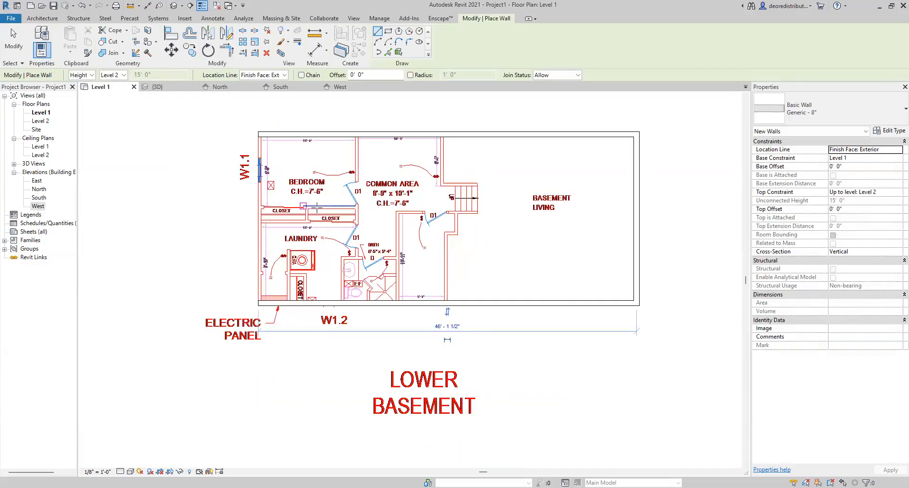
left_click(285, 192)
left_click(473, 178)
left_click(544, 156)
left_click(615, 218)
left_click(595, 260)
left_click(437, 260)
left_click(335, 246)
left_click(214, 220)
left_click(209, 172)
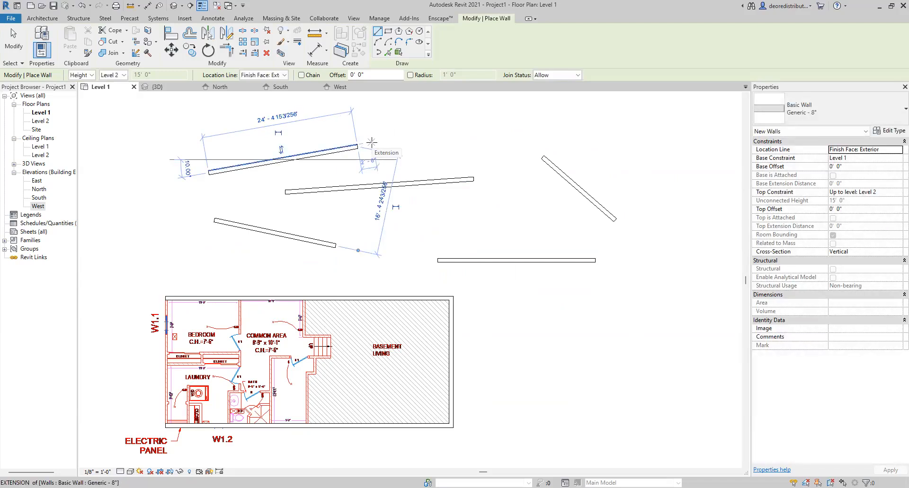
left_click(371, 142)
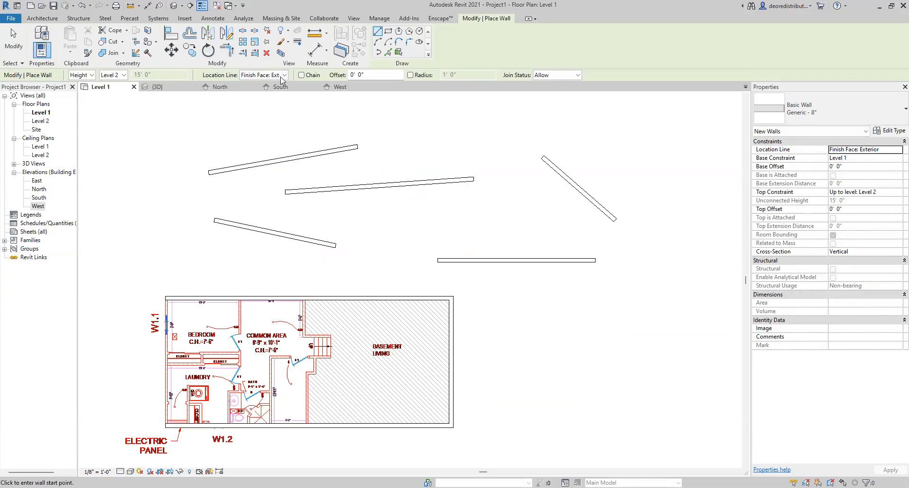
Turn Chain back on and set the wall offset to 5' 0".
left_click(301, 75)
middle_click_drag(387, 217, 388, 324)
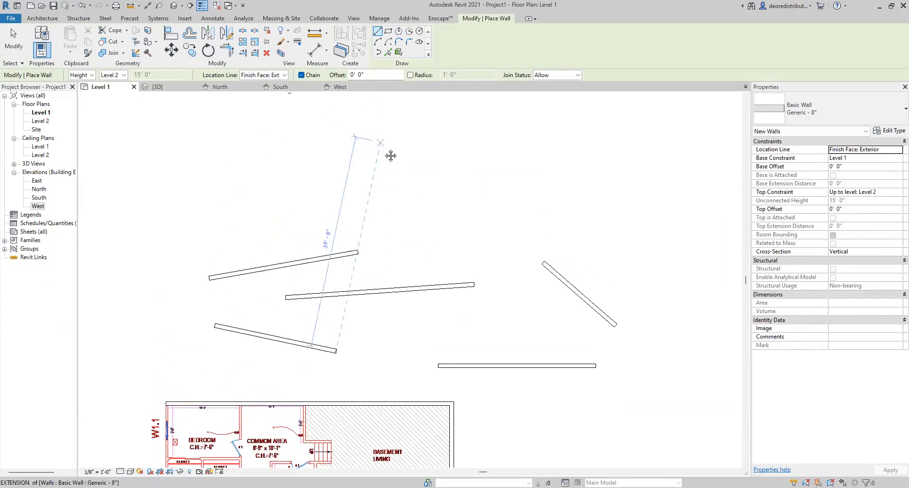
middle_click_drag(390, 156, 420, 288)
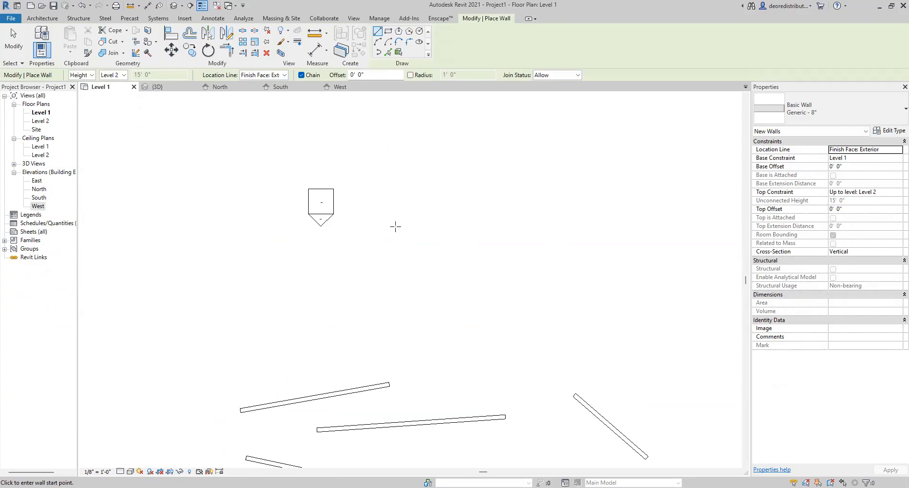
left_click(388, 384)
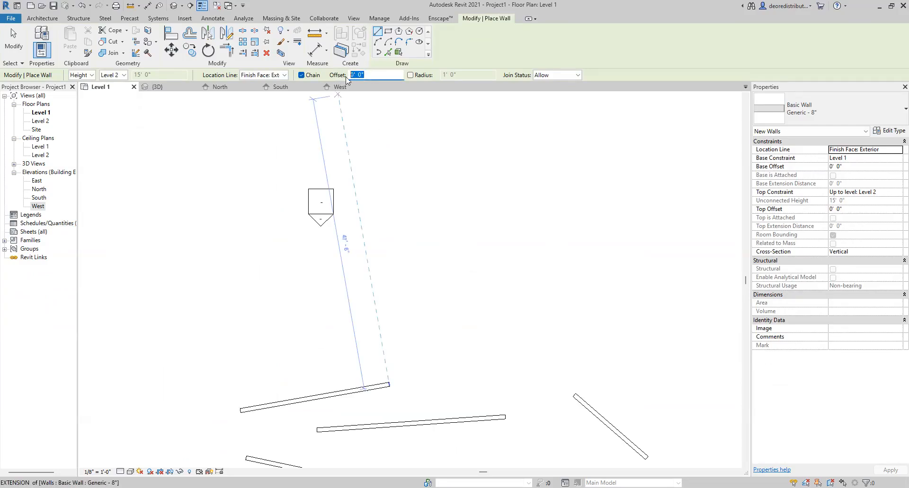
type("5")
key("Return")
Draw a horizontal wall about 38' 6" long above the other test walls, flipping its 5' offset to below the drawn line.
middle_click_drag(474, 193, 315, 227)
scroll(315, 227, "down", 1)
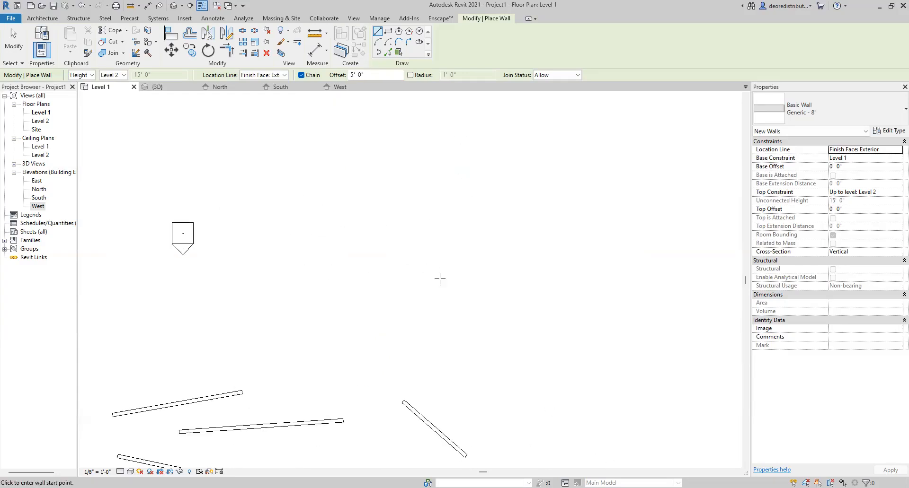
left_click(330, 241)
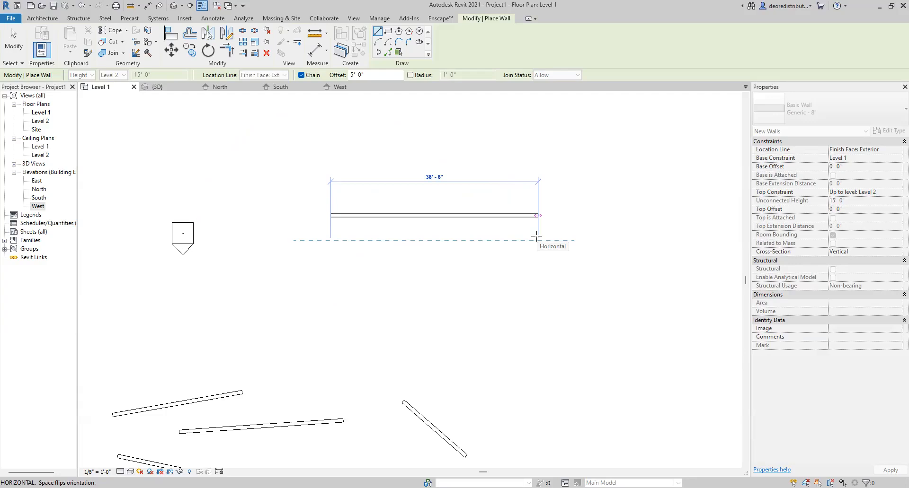
key("space")
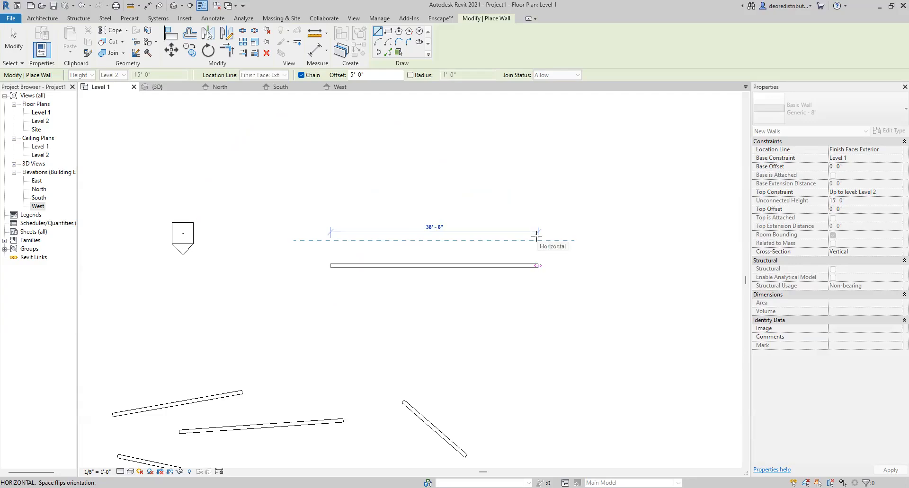
left_click(536, 235)
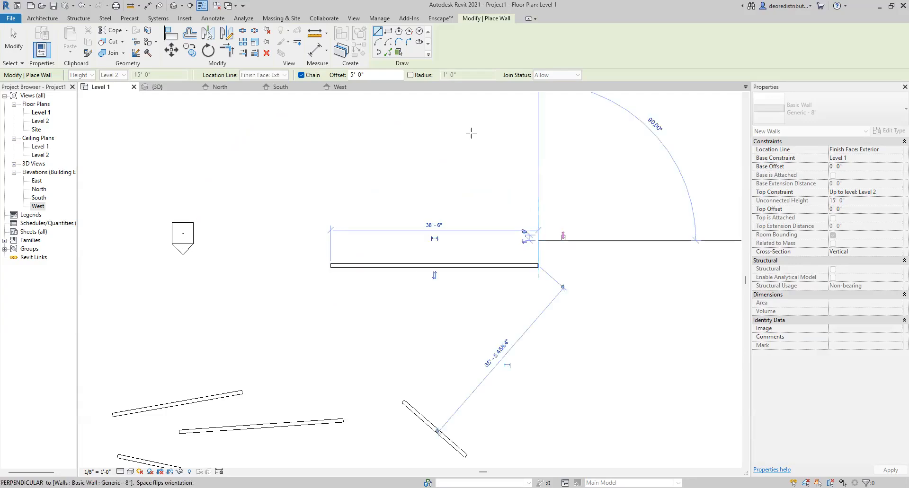
Set the wall offset to 10' 0" and continue the chain with east, north, west and south walls around the open area.
left_click(350, 75)
type("10")
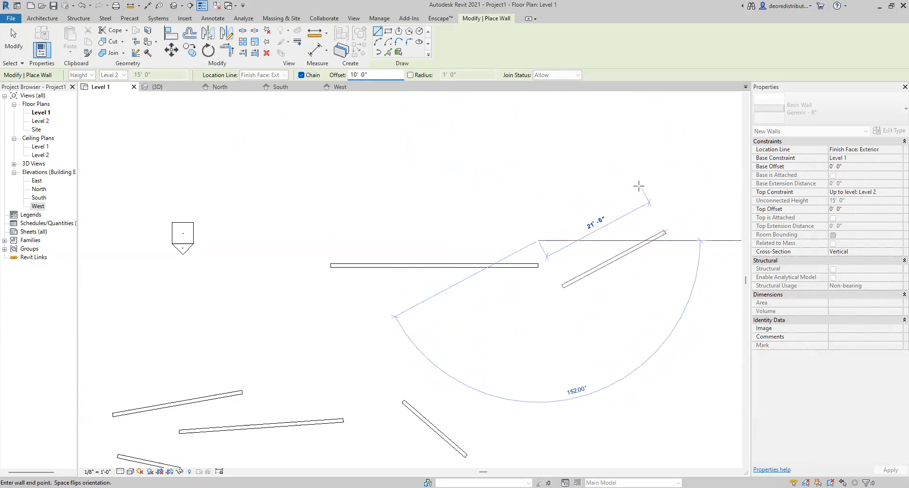
left_click(537, 132)
middle_click_drag(483, 166, 515, 251)
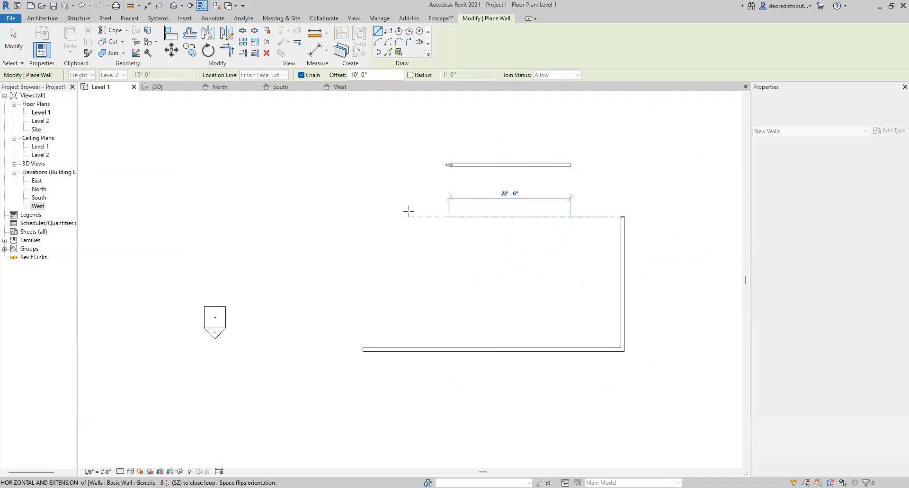
left_click(362, 216)
left_click(367, 407)
middle_click_drag(367, 407, 374, 347)
left_click(610, 332)
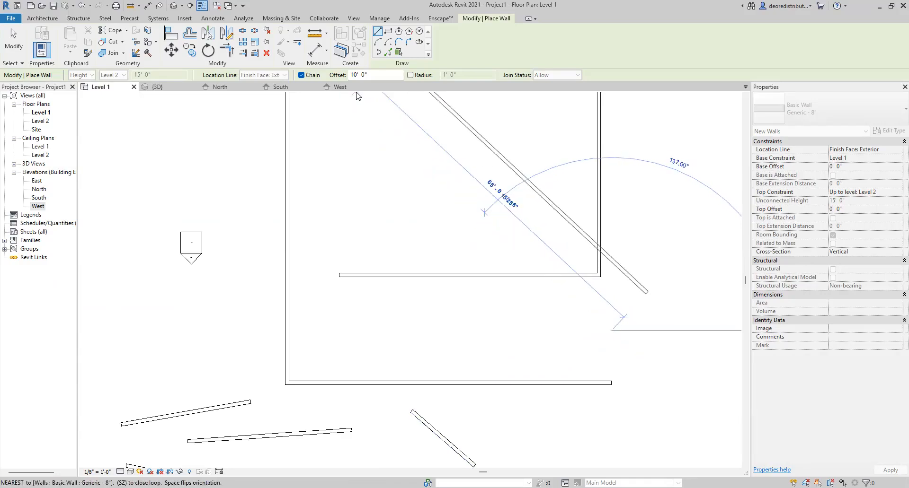
Reset the wall offset to 0' 0" and finish the chain with a slanted wall crossing the first horizontal wall.
left_click(362, 75)
key("BackSpace")
type("0")
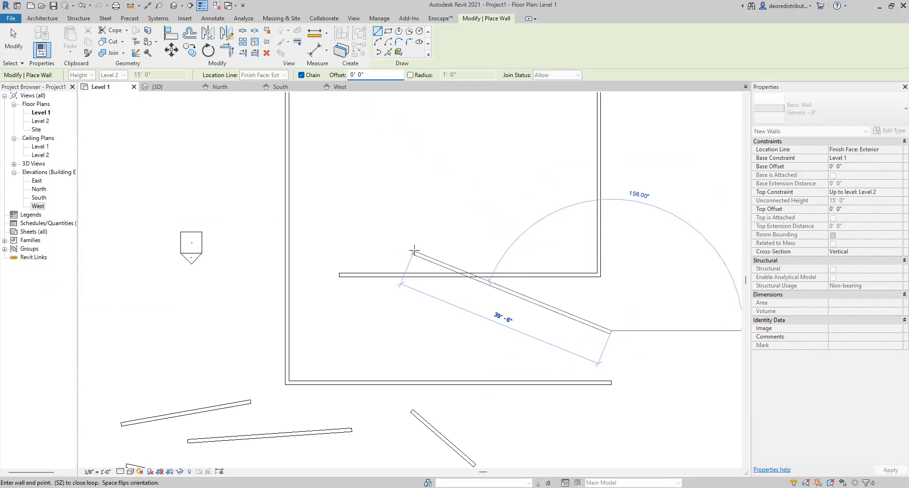
scroll(414, 251, "down", 1)
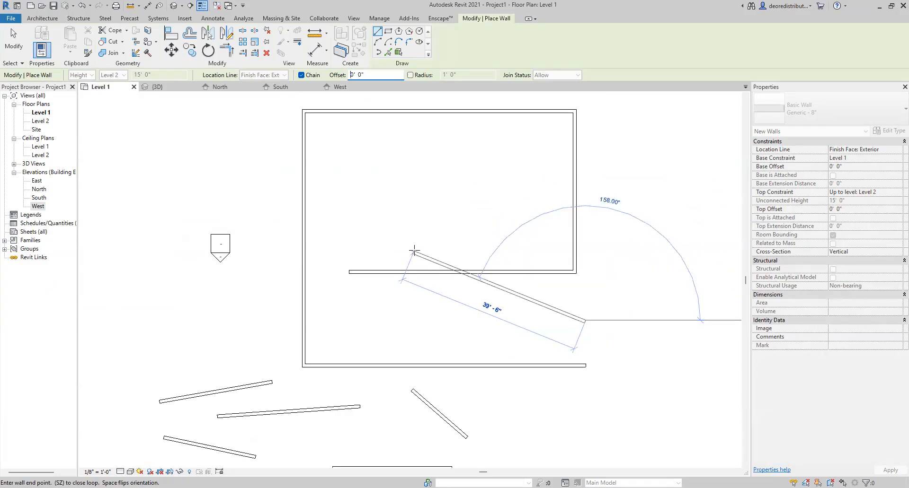
scroll(414, 251, "down", 1)
left_click(413, 251)
key("Escape")
key("Escape")
Delete all the test walls above the basement plan, keeping the traced basement walls.
left_click_drag(557, 166, 364, 306)
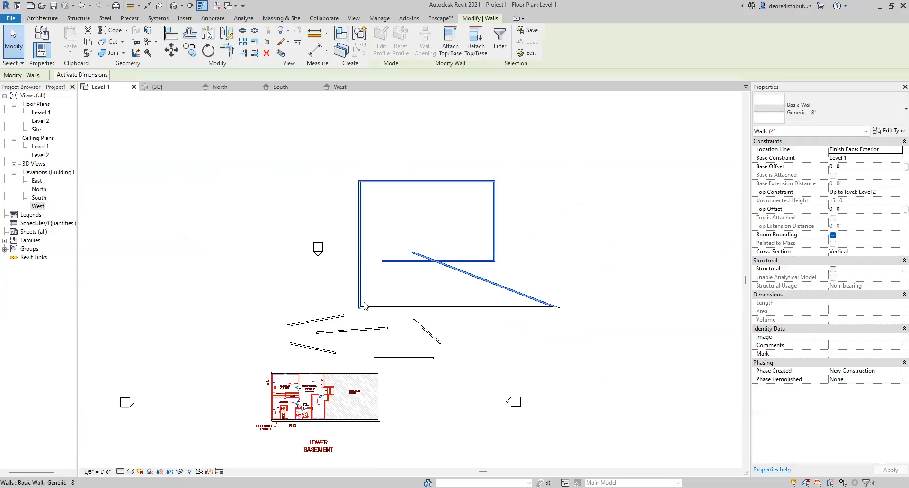
key("Delete")
left_click_drag(441, 318, 299, 355)
key("Delete")
left_click_drag(441, 333, 430, 394)
key("Delete")
Draw a closed rectangle of walls about 72' wide and 19' 8" deep above the basement plan with Join Status set to Allow.
left_click(38, 38)
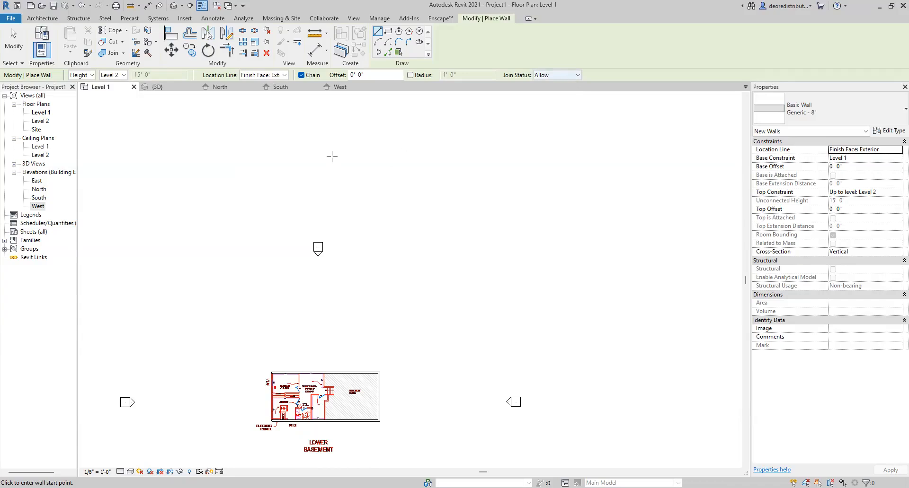
left_click(350, 143)
left_click(519, 143)
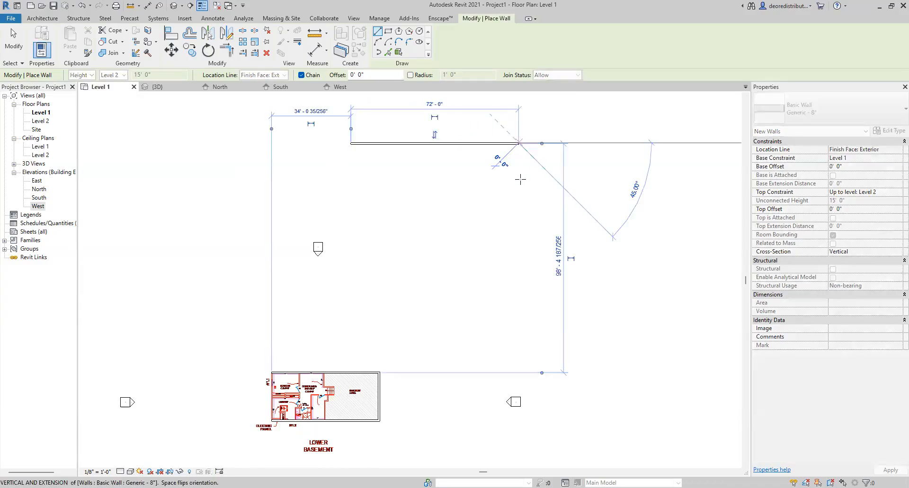
left_click(519, 189)
left_click(350, 189)
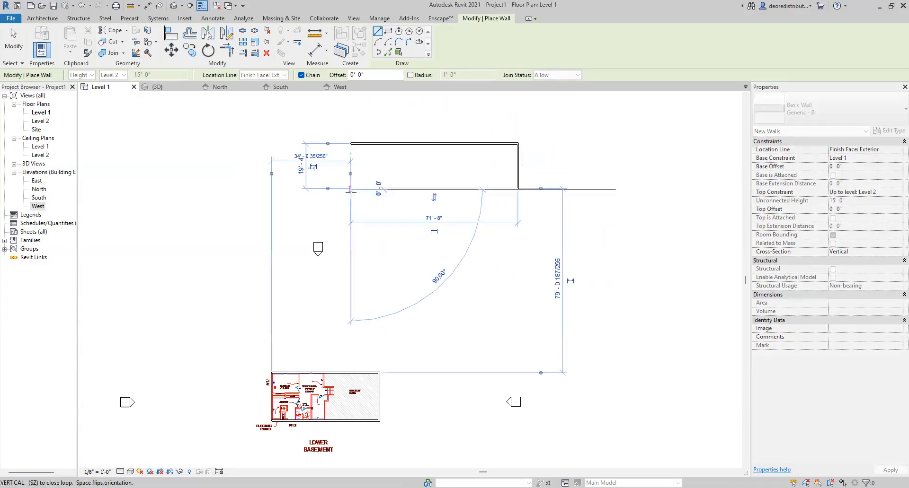
left_click(351, 143)
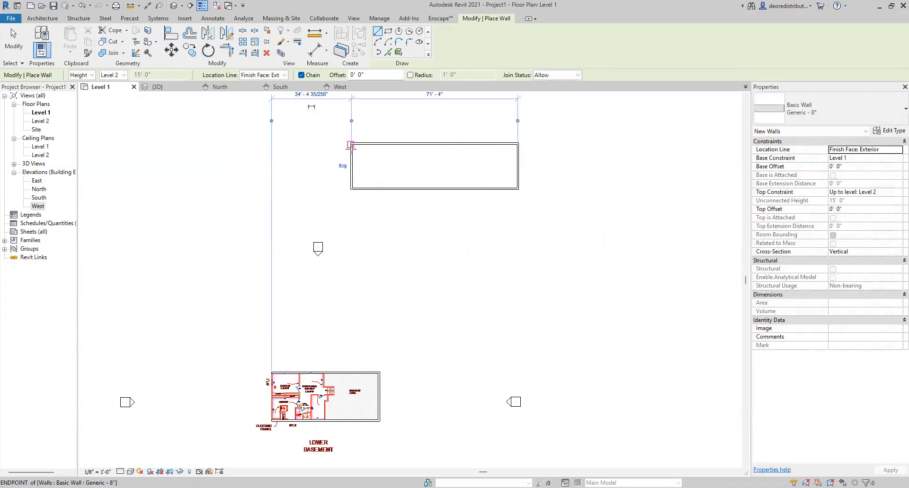
Set Join Status to Disallow and draw a second wall rectangle about 72' wide and 24' deep beneath the first one.
left_click(552, 75)
left_click(544, 91)
left_click(351, 226)
left_click(518, 225)
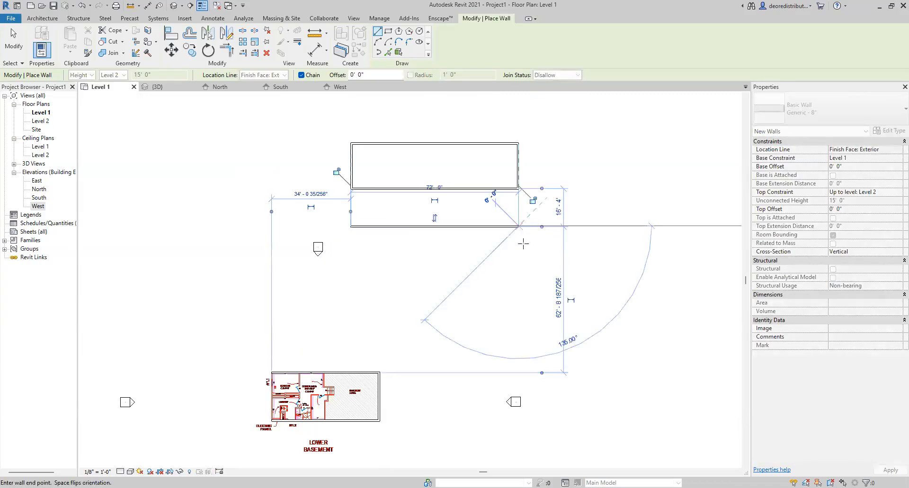
left_click(518, 282)
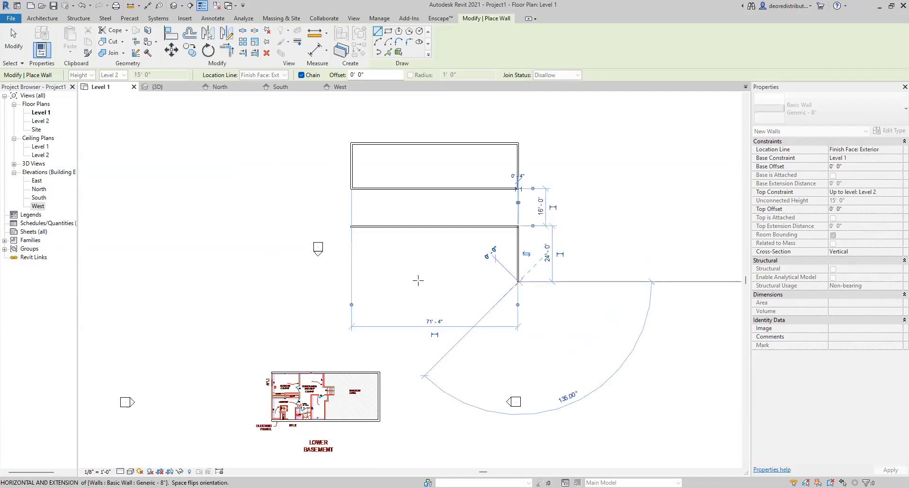
left_click(350, 282)
key("Escape")
key("Escape")
Compare the east-side corner joints of the two wall rectangles to examine the Allow and Disallow join results.
scroll(539, 208, "up", 2)
middle_click_drag(538, 200, 416, 193)
scroll(413, 220, "up", 2)
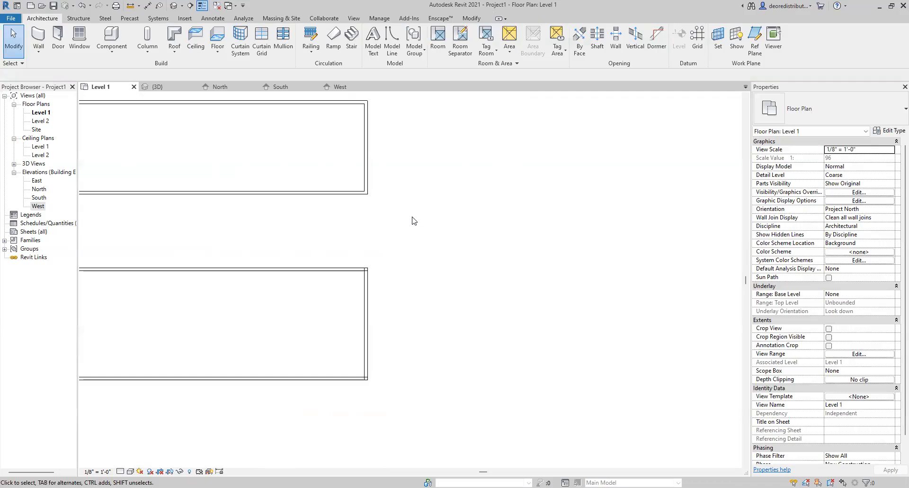
middle_click_drag(413, 221, 426, 289)
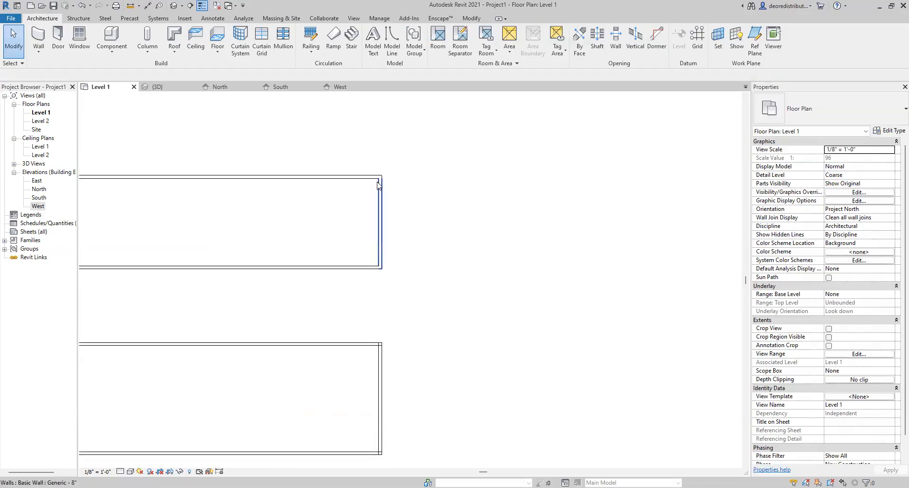
scroll(381, 348, "up", 3)
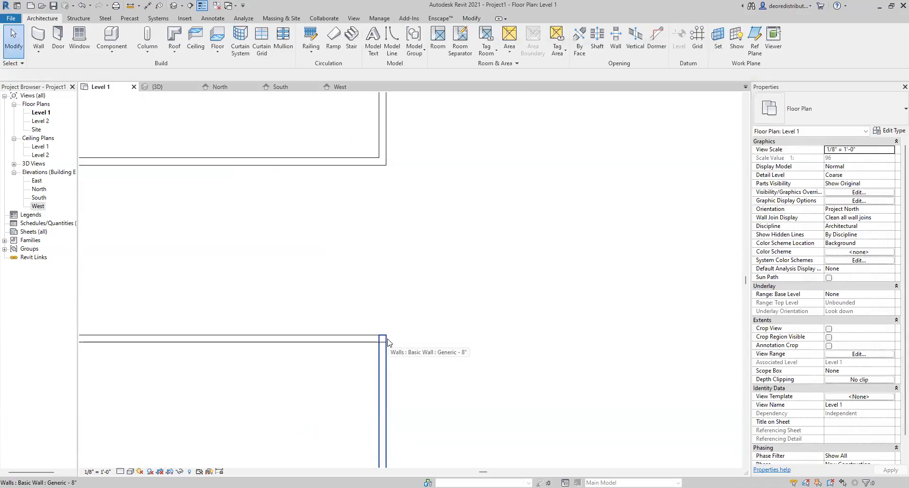
scroll(389, 254, "down", 2)
middle_click_drag(390, 254, 421, 349)
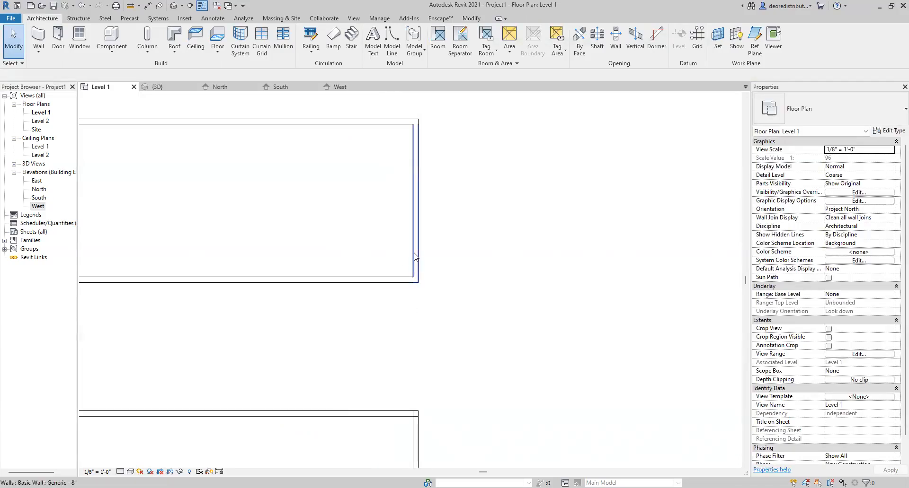
scroll(415, 257, "down", 5)
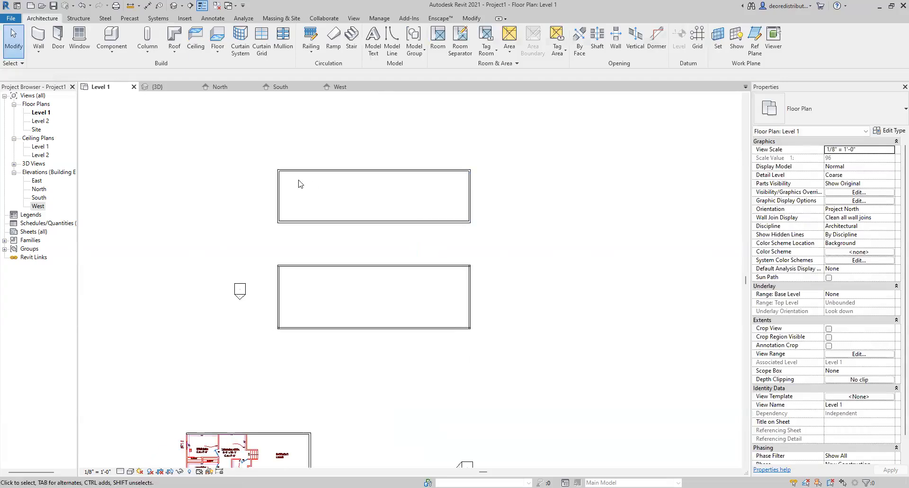
Clear the Level 1 plan by deleting both test rectangles and the lower basement plan with its traced walls.
left_click_drag(260, 158, 501, 347)
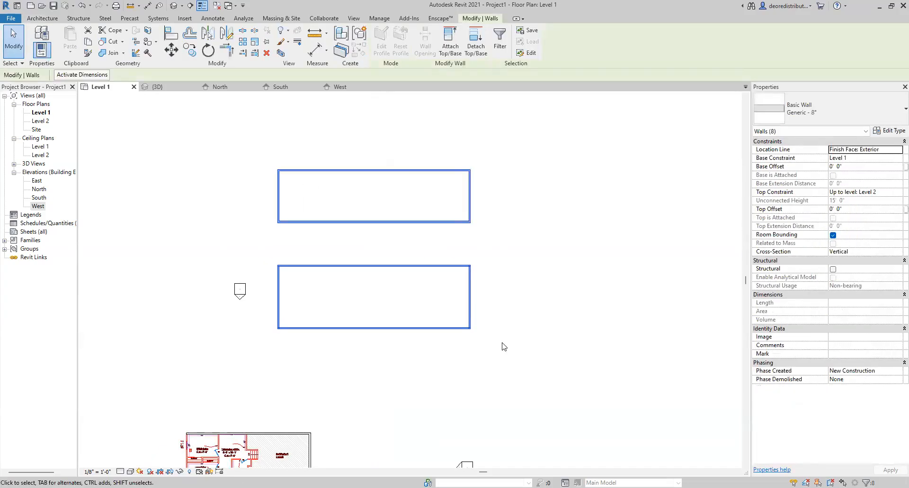
key("Delete")
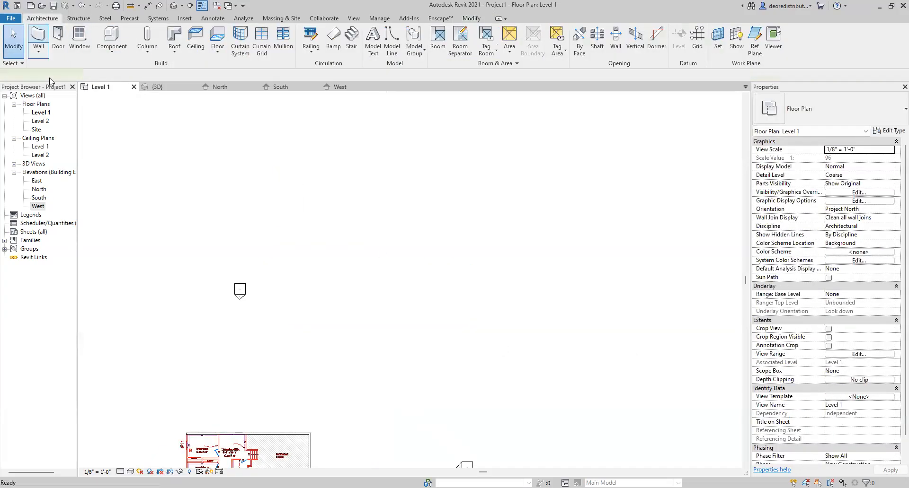
key("w")
key("a")
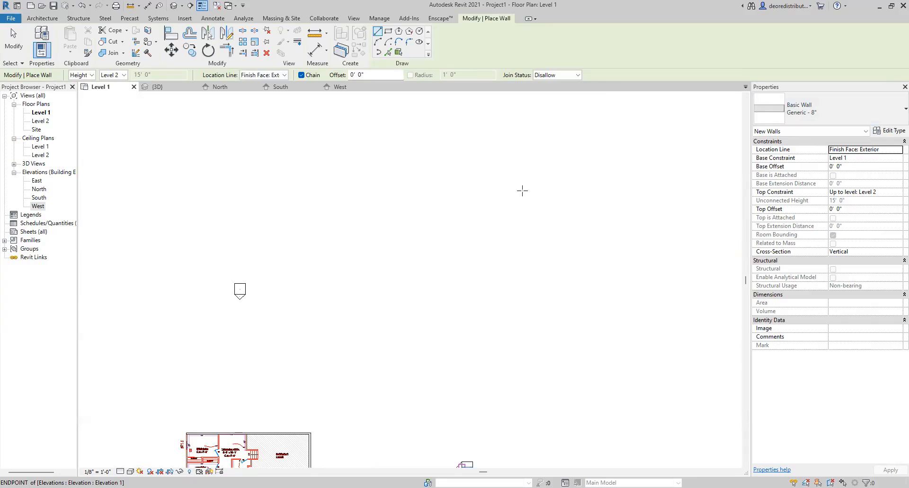
key("Escape")
scroll(399, 260, "down", 3)
middle_click_drag(418, 258, 397, 255)
left_click_drag(294, 269, 454, 378)
key("Delete")
scroll(310, 268, "up", 2)
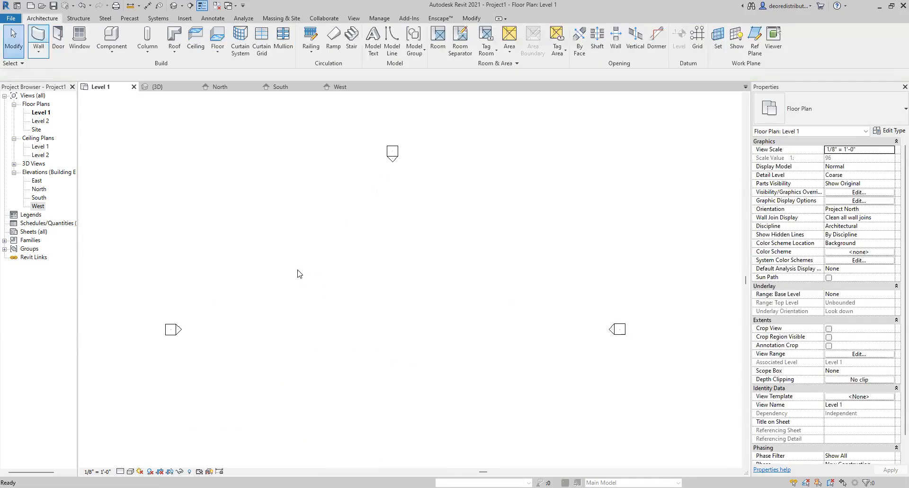
Draw a single horizontal wall about 85' 6" long between the elevation markers and open the 3D view.
key("Escape")
key("w")
key("a")
left_click(280, 320)
left_click(510, 320)
key("Escape")
key("Escape")
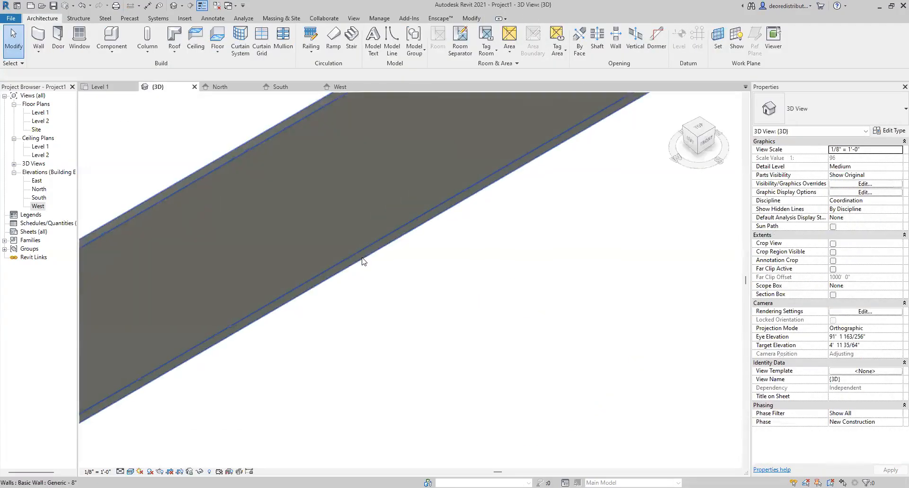
Edit the wall's profile from the front in 3D and sketch a circular opening of about 3' 6" radius inside it.
middle_click_drag(375, 302, 392, 382, "shift")
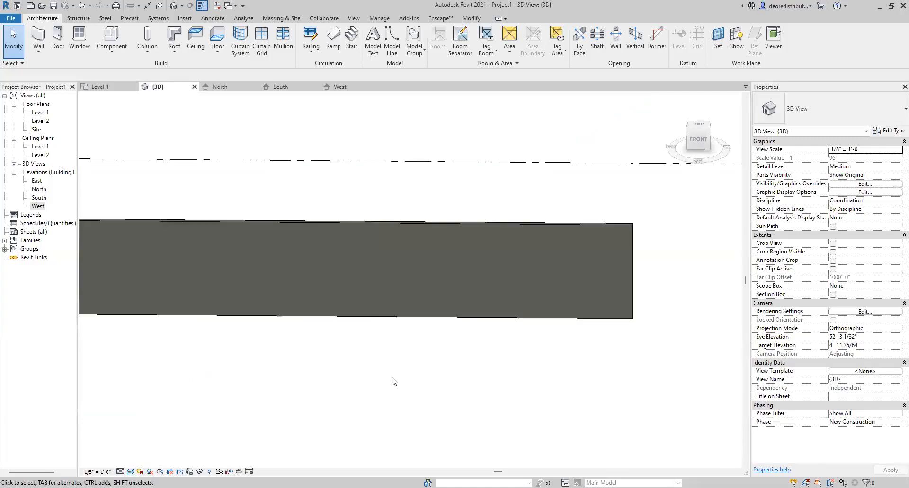
middle_click_drag(303, 336, 329, 256, "shift")
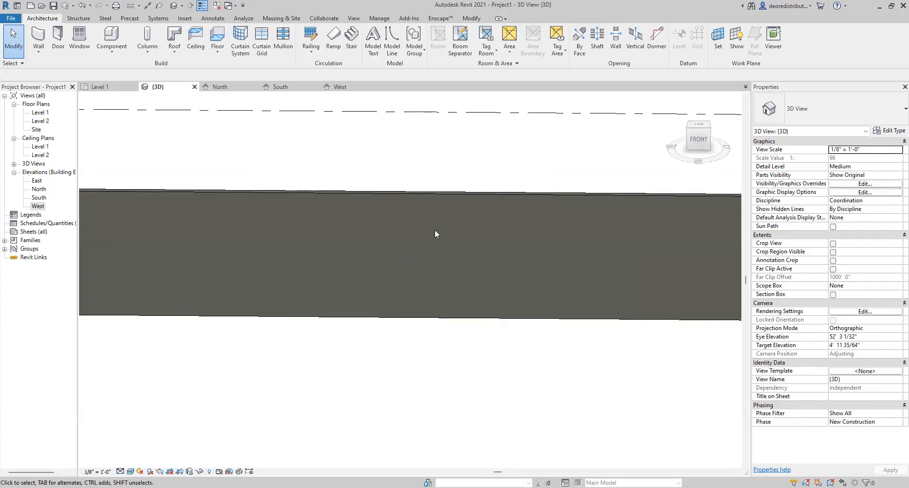
scroll(439, 216, "down", 1)
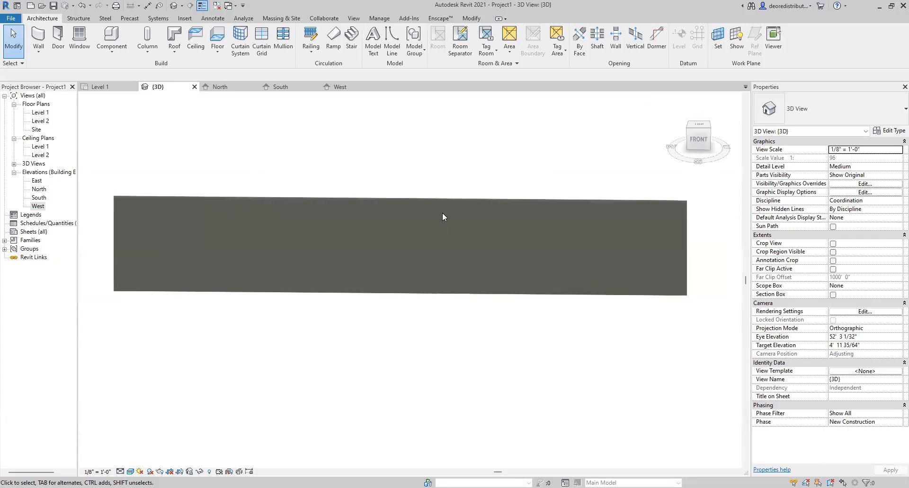
left_click(432, 198)
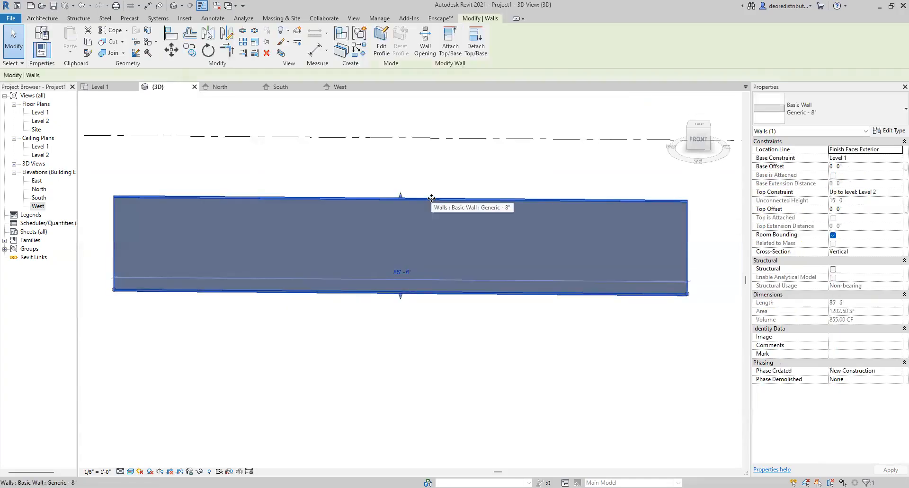
left_click(386, 56)
scroll(377, 245, "up", 1)
middle_click_drag(377, 245, 375, 247)
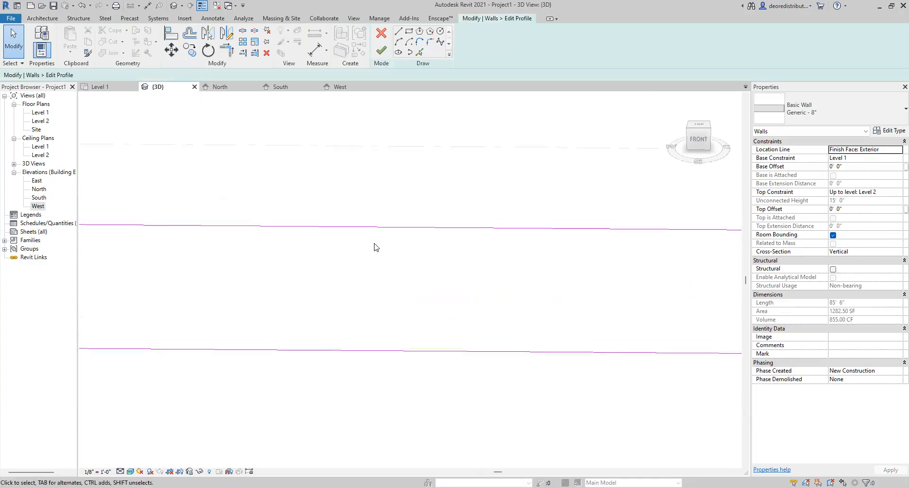
left_click(441, 33)
left_click(324, 276)
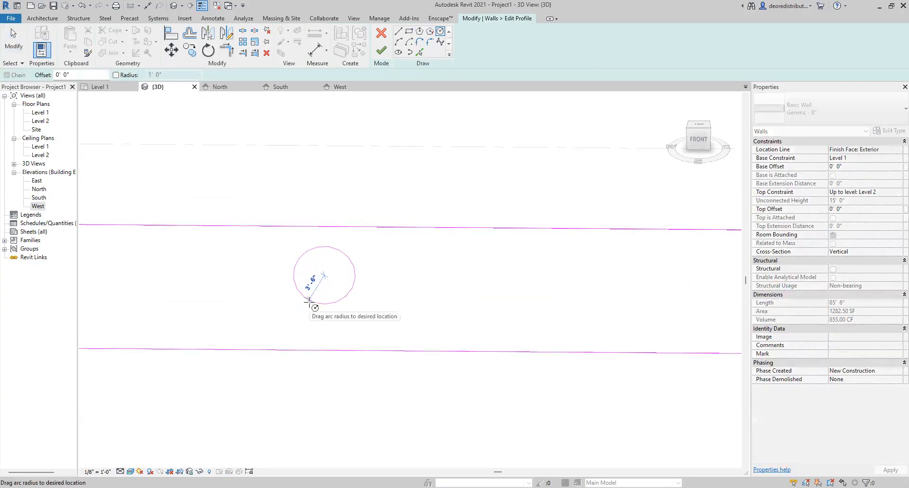
left_click(309, 301)
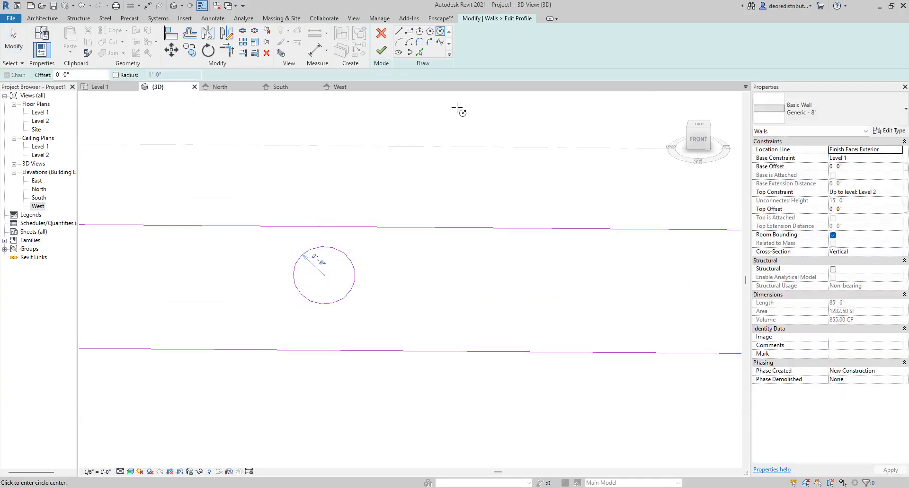
Sketch a rectangular opening about 13' 0" by 6' 6" in the wall profile, beside the circle.
left_click(413, 33)
left_click(462, 257)
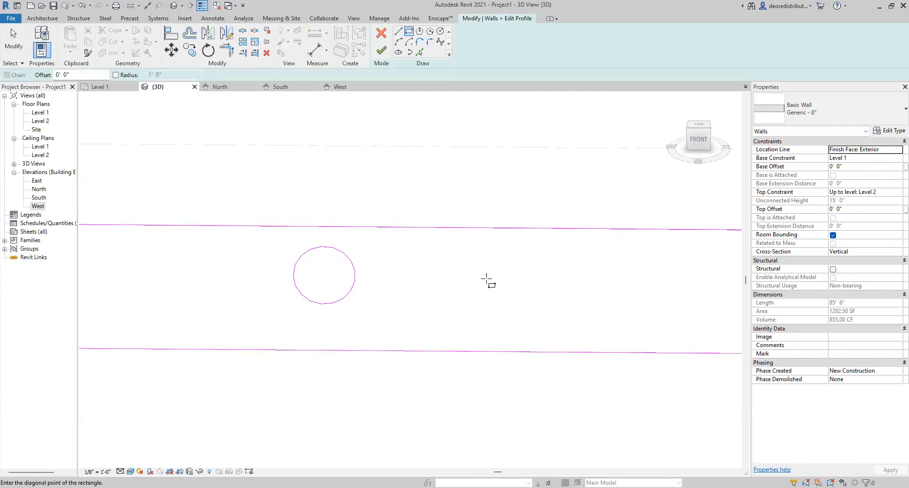
left_click(577, 312)
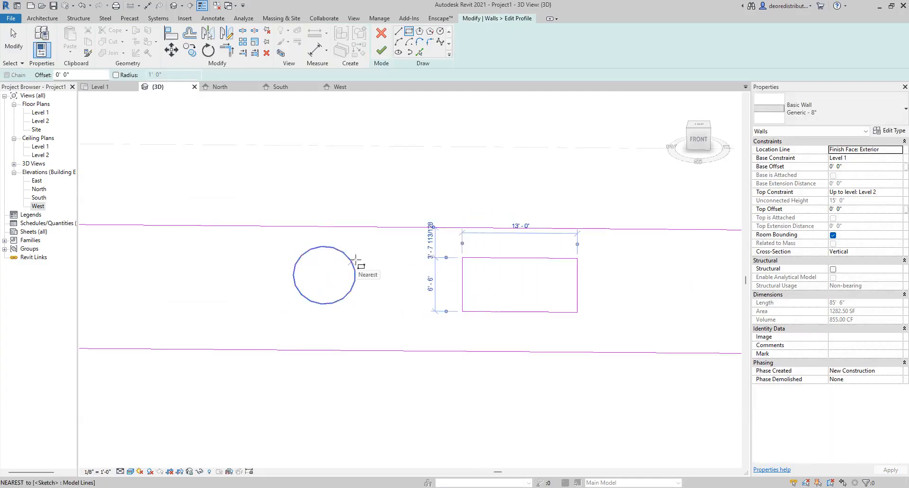
Finish the wall profile with its circular and rectangular openings and inspect the cut wall in 3D.
left_click(381, 51)
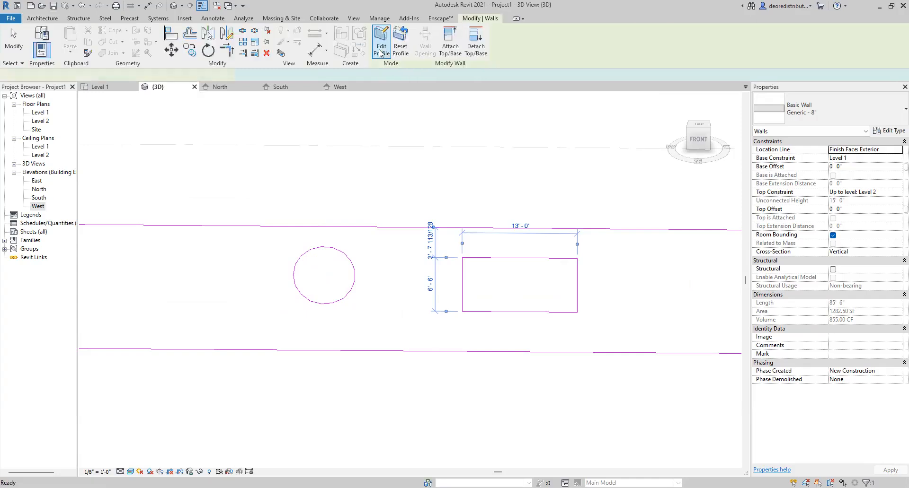
key("Escape")
middle_click_drag(517, 375, 411, 320, "shift")
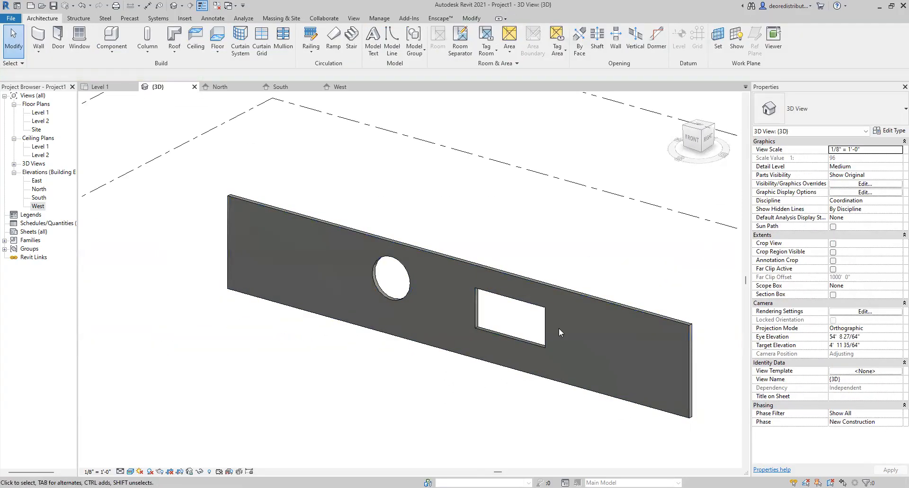
middle_click_drag(558, 328, 592, 306, "shift")
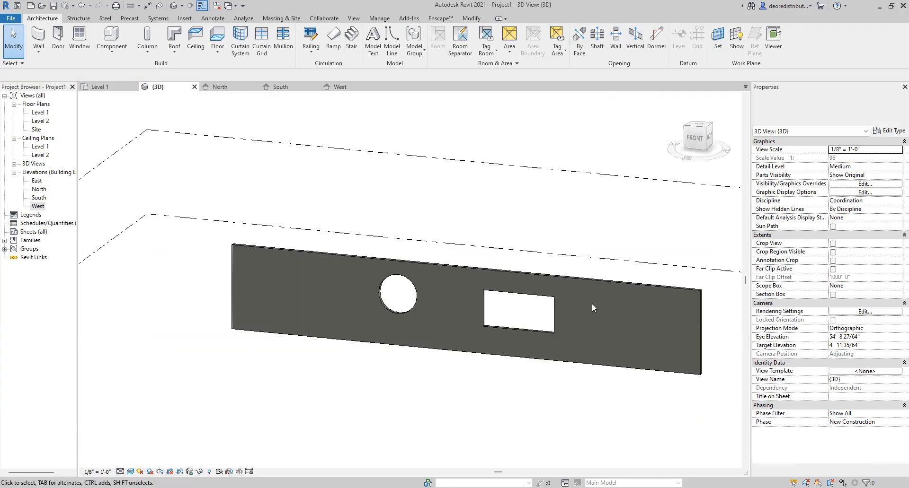
scroll(592, 306, "up", 2)
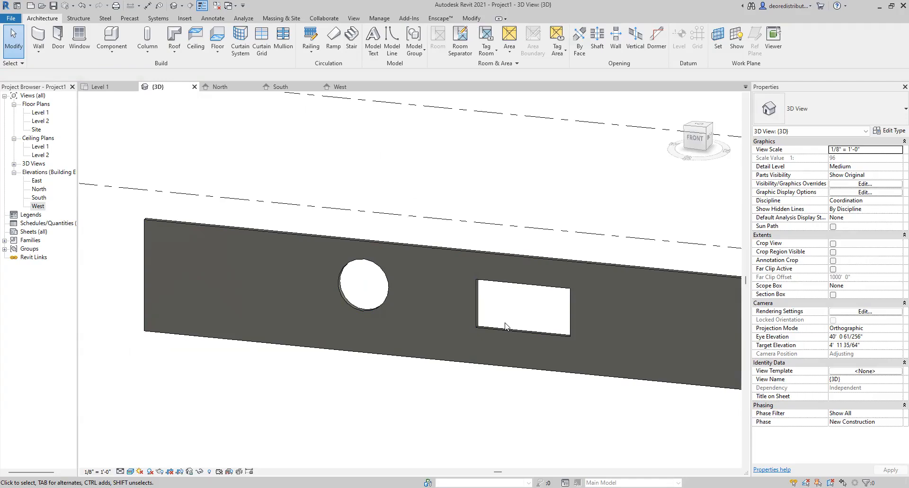
middle_click_drag(505, 323, 550, 307)
scroll(469, 277, "up", 1)
middle_click_drag(455, 279, 413, 298)
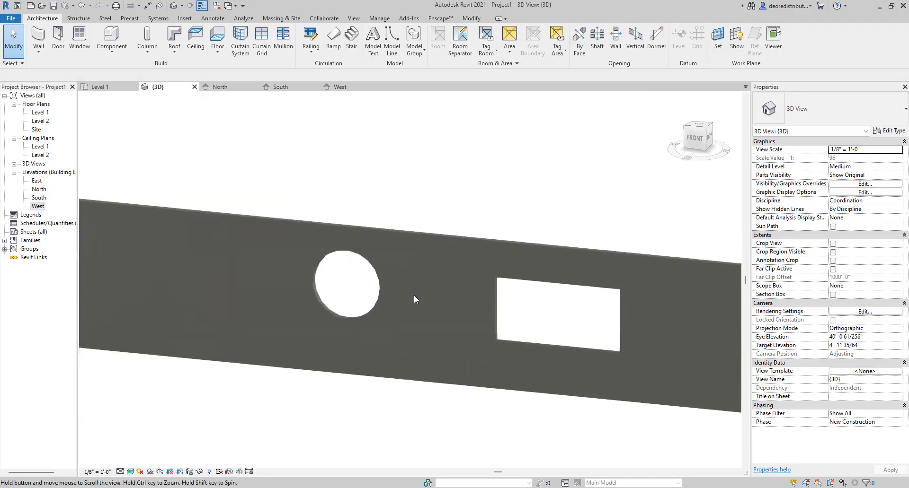
Delete the 85' 6" wall with the two openings and open the Level 1 floor plan.
left_click(499, 293)
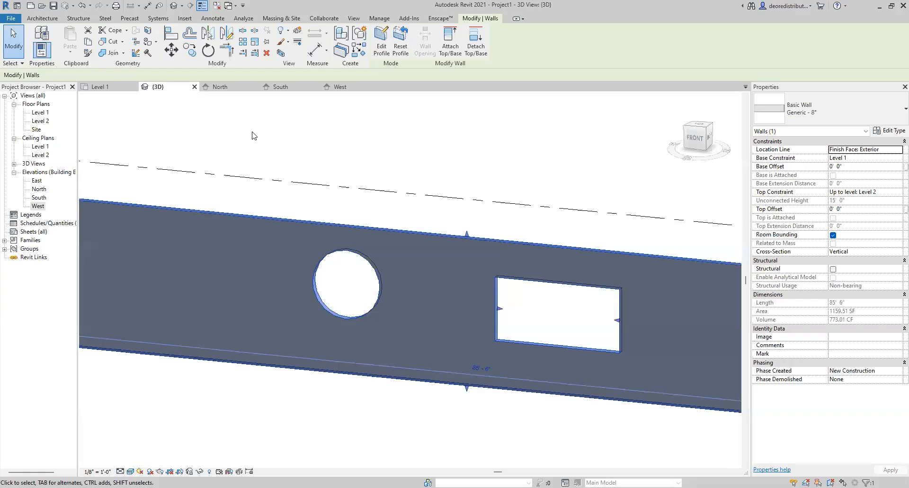
left_click(279, 176)
left_click(422, 237)
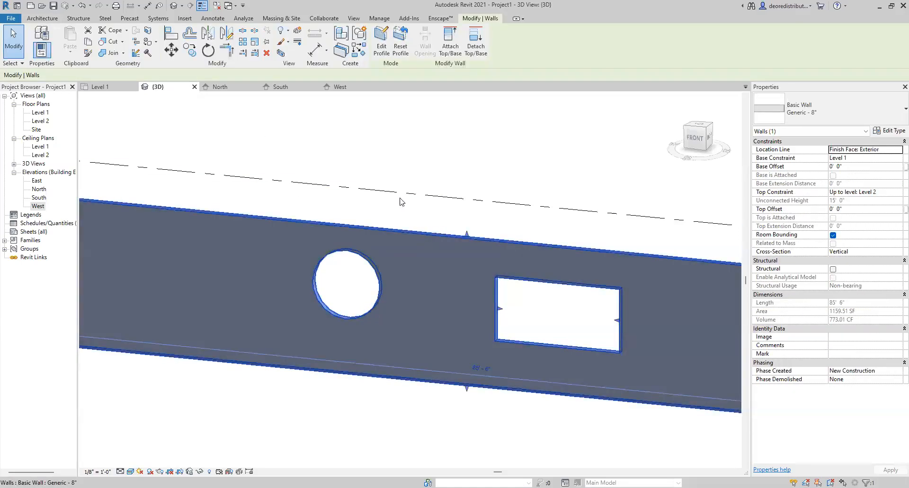
scroll(445, 214, "down", 2)
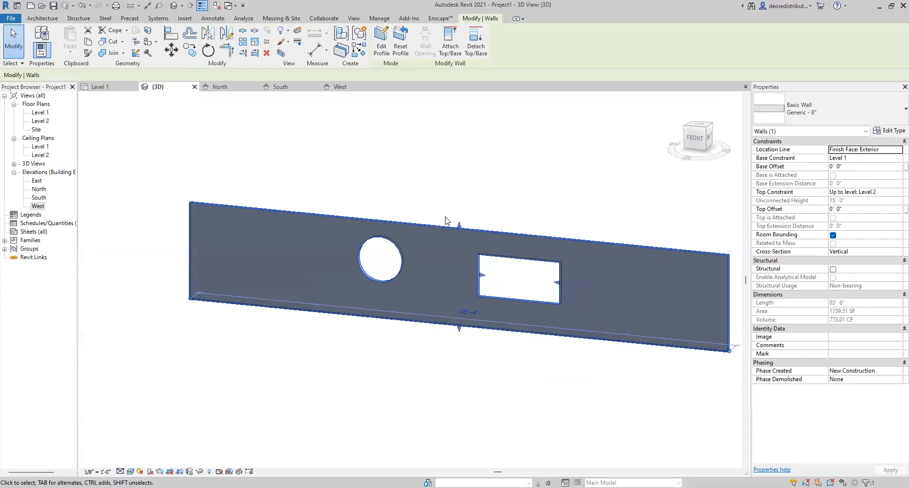
left_click(100, 86)
Draw a horizontal Generic - 8" wall about 39' 0" long on Level 1 and open the 3D view.
key("w")
key("a")
left_click(265, 260)
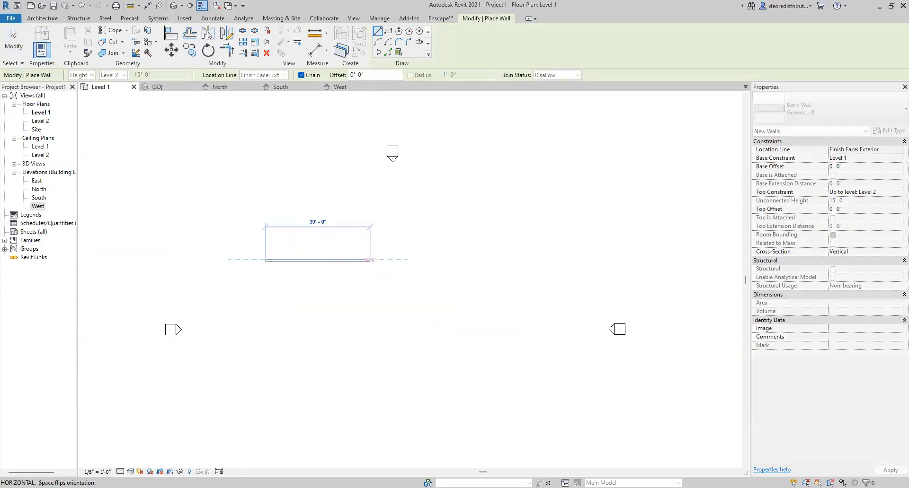
left_click(371, 260)
key("Escape")
key("Escape")
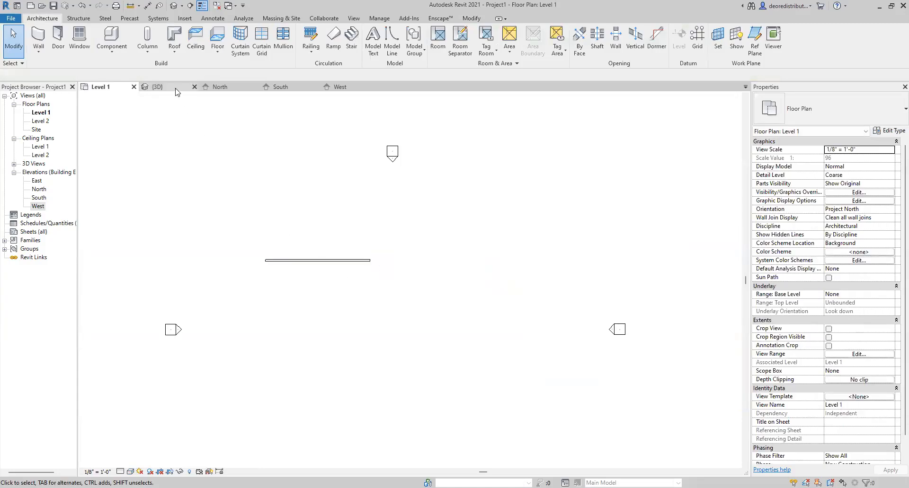
key("3")
key("d")
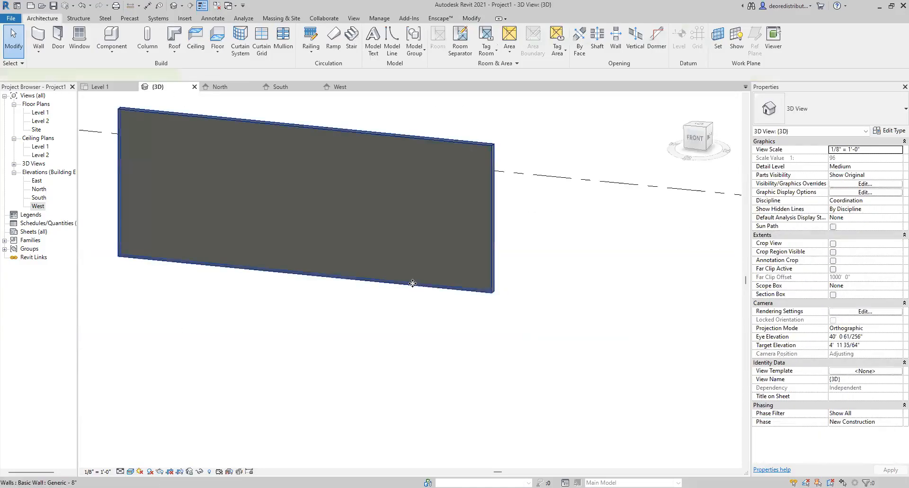
Start editing the new wall's profile and view it straight from the front.
double_click(417, 286)
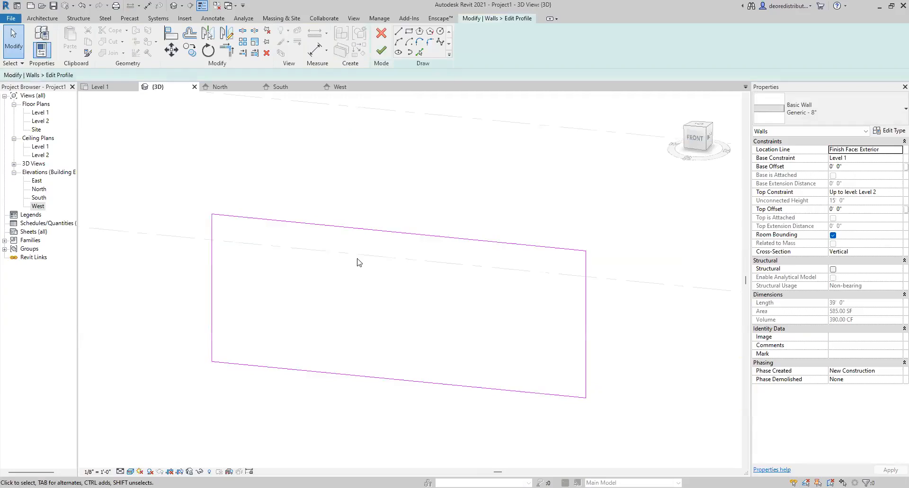
middle_click_drag(322, 339, 384, 326, "shift")
left_click(698, 138)
scroll(440, 389, "down", 4)
scroll(319, 278, "up", 5)
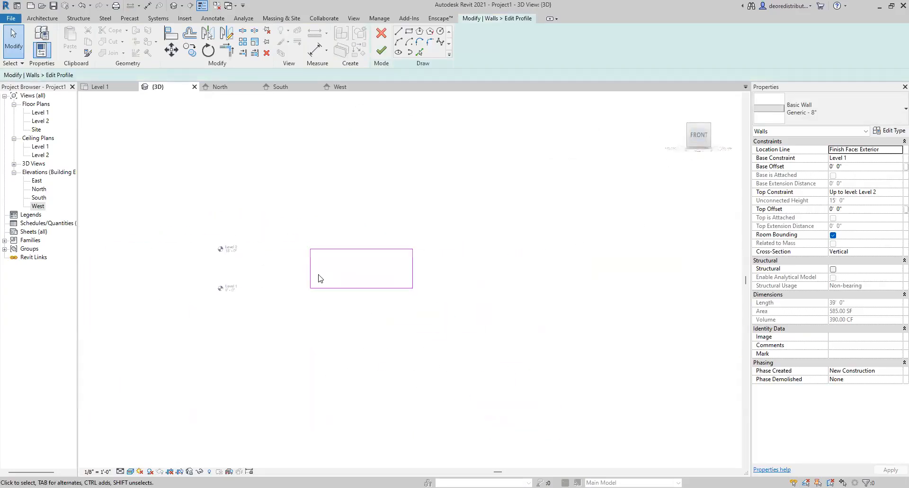
scroll(345, 258, "up", 2)
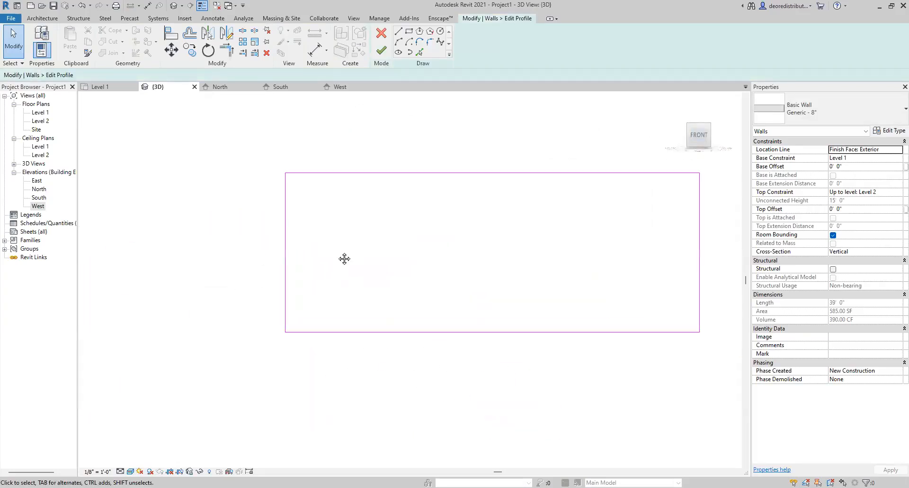
Sketch a slanted line from the profile's lower-left corner up into the wall.
left_click(399, 32)
left_click(276, 350)
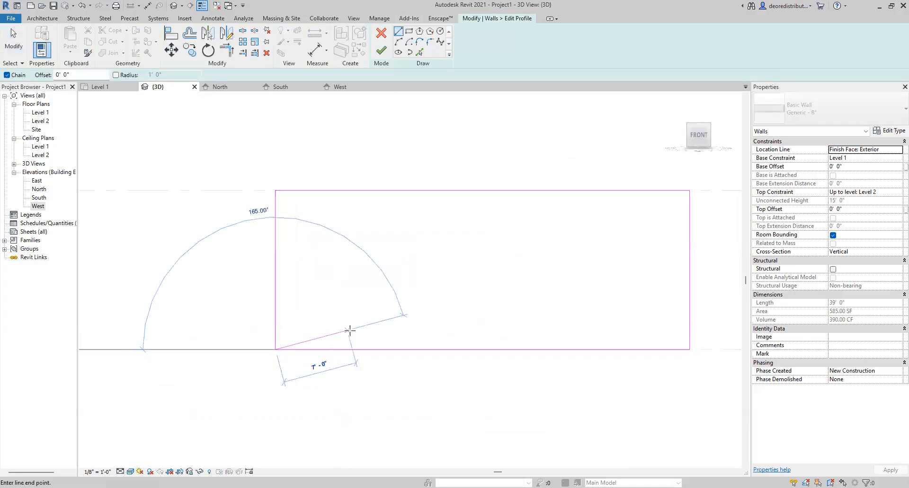
left_click(357, 312)
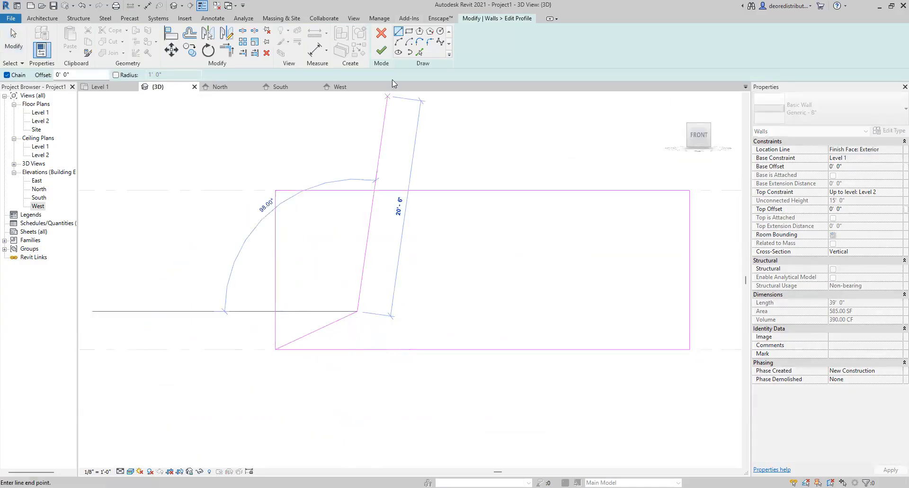
left_click(398, 41)
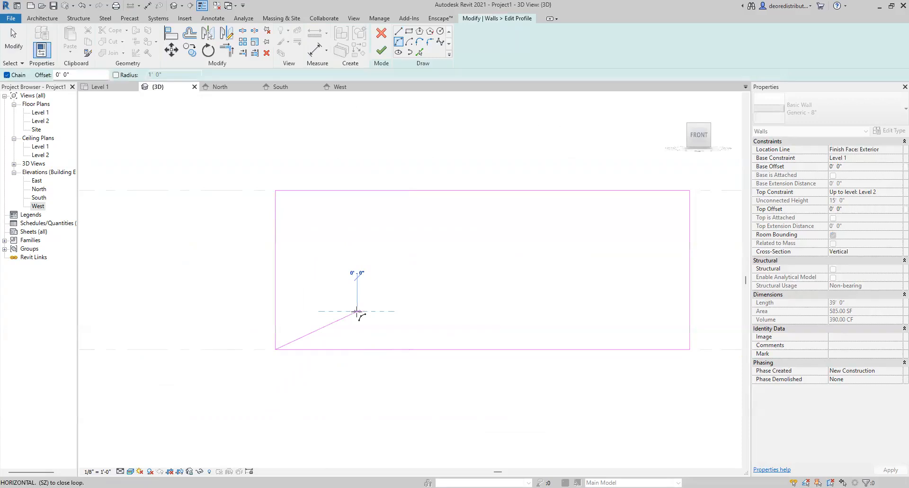
scroll(359, 312, "up", 2)
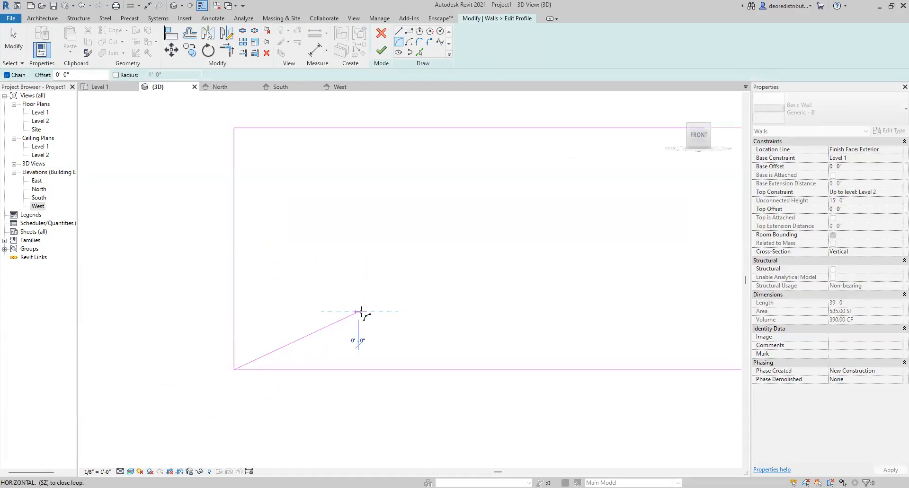
key("Escape")
key("Escape")
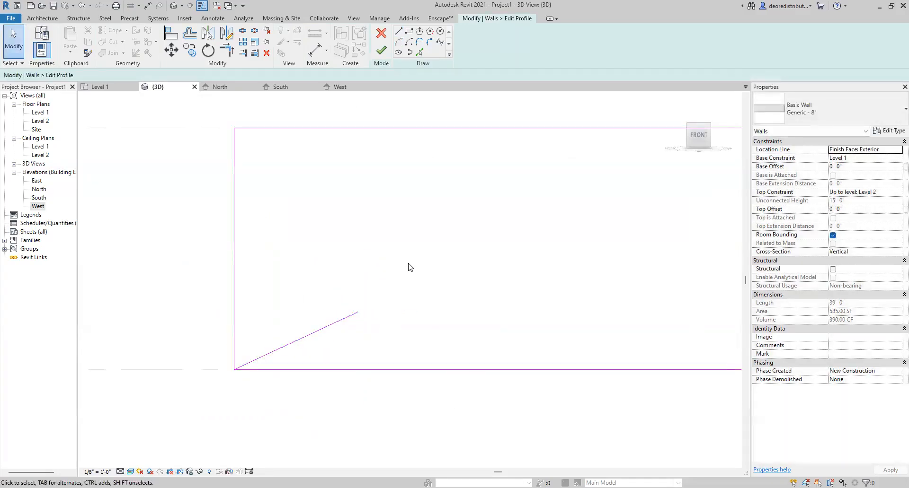
Sketch an upward-curving arc of about 9' 8" radius and 30°, starting tangent at the slanted line's upper end.
left_click(398, 42)
left_click(358, 312)
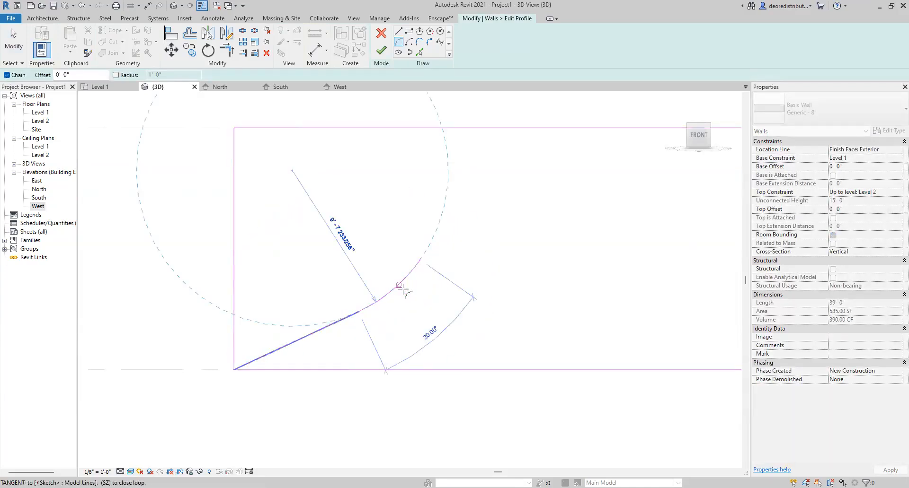
scroll(403, 289, "up", 1)
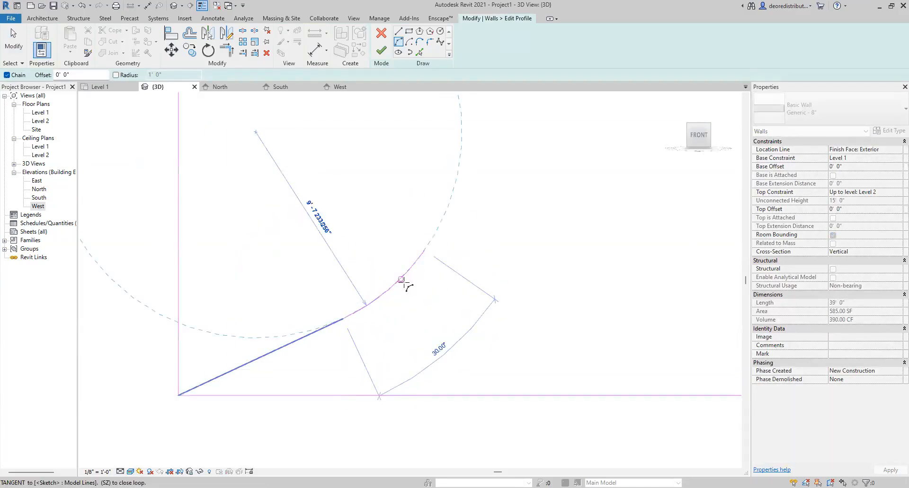
left_click(403, 282)
middle_click_drag(403, 282, 318, 414)
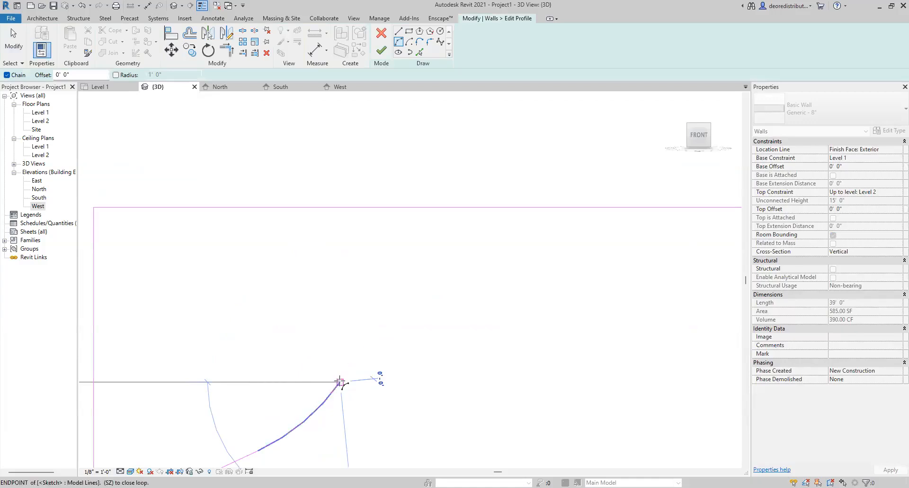
key("Escape")
key("Escape")
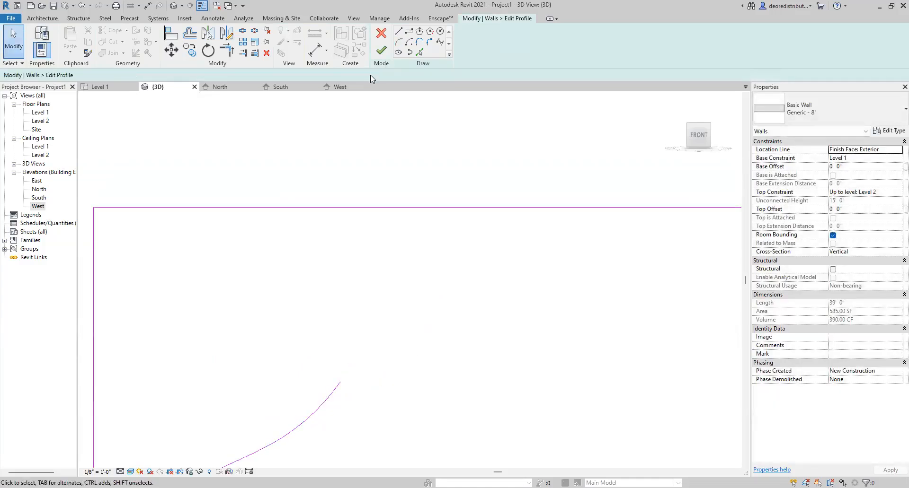
Add a second three-point arc spanning about 4' 8" from the end of the first arc up and to the right.
left_click(399, 41)
left_click(340, 381)
left_click(398, 301)
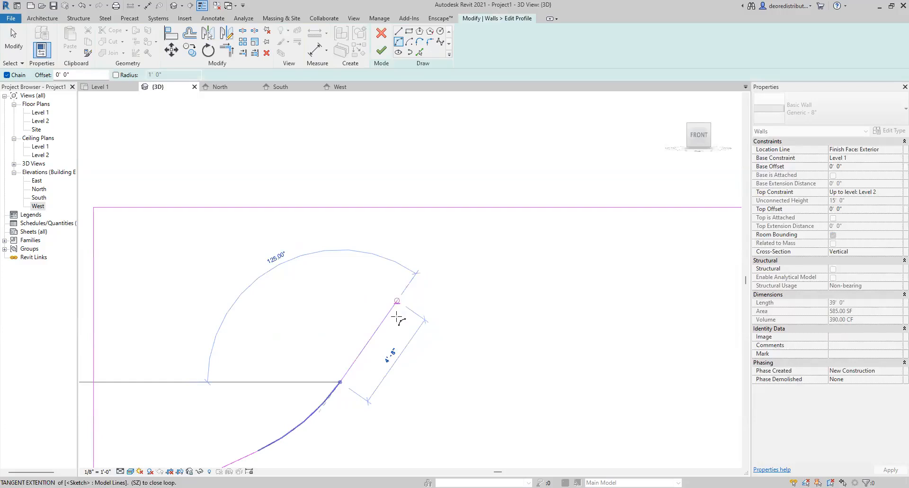
left_click(386, 347)
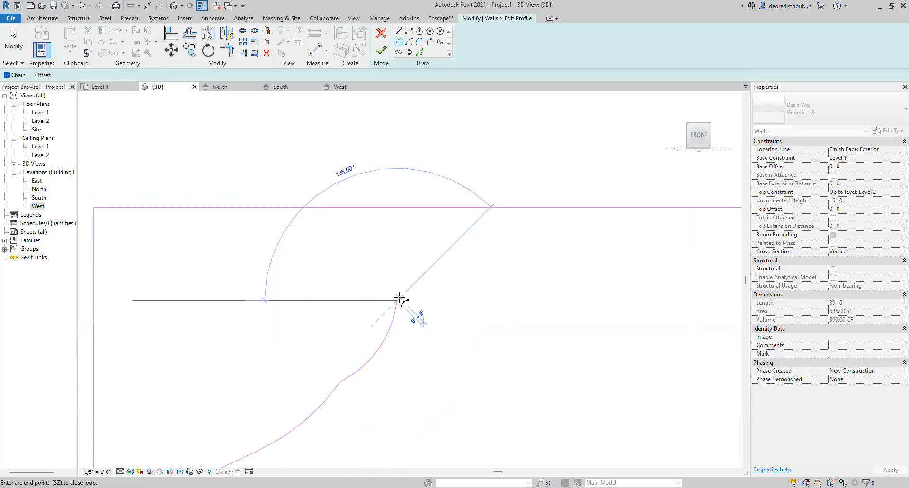
key("Escape")
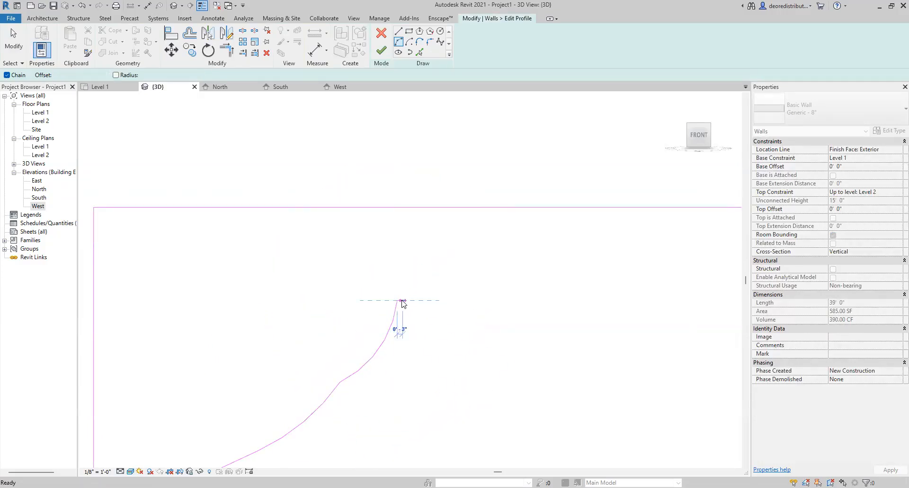
Sketch a third arc of about 6' 9" radius from the second arc's end to the wall's top edge and try to finish the profile.
left_click(397, 301)
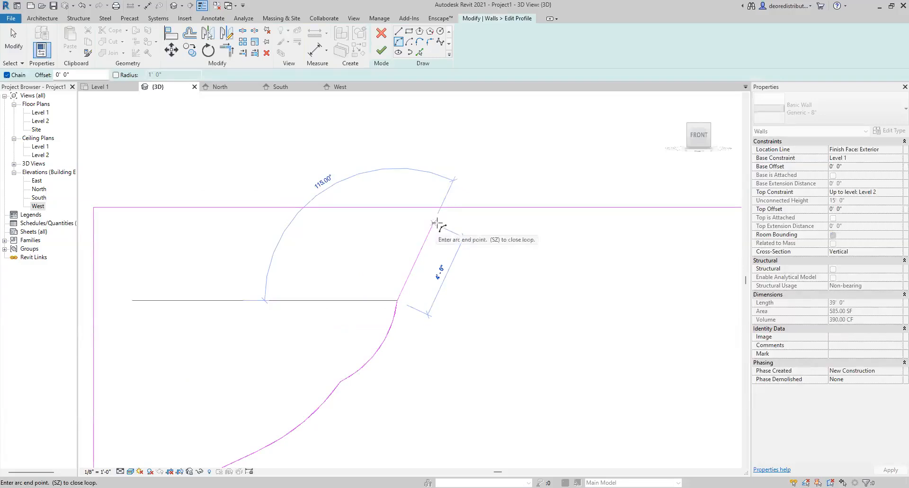
left_click(444, 207)
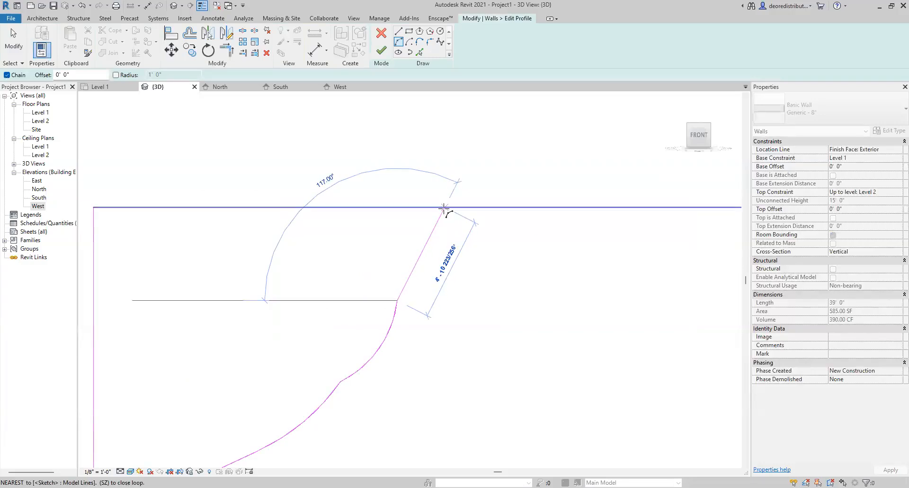
left_click(433, 249)
scroll(454, 311, "down", 3)
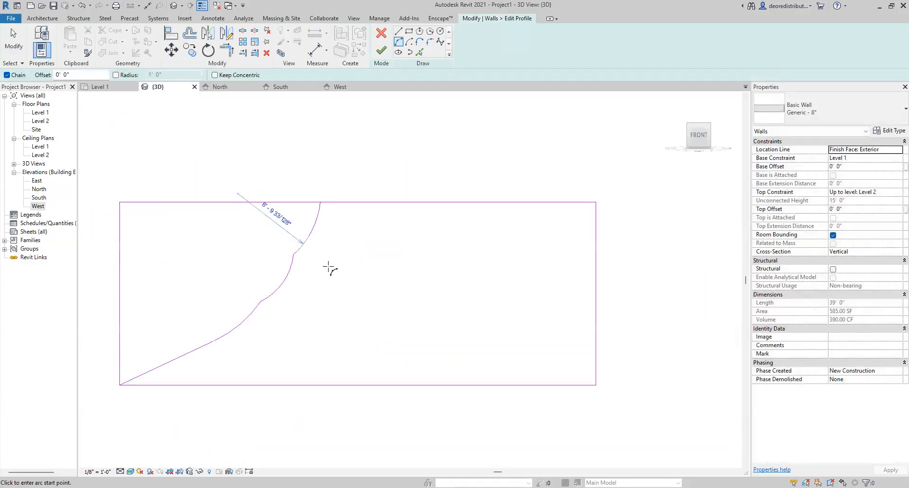
key("Escape")
key("Escape")
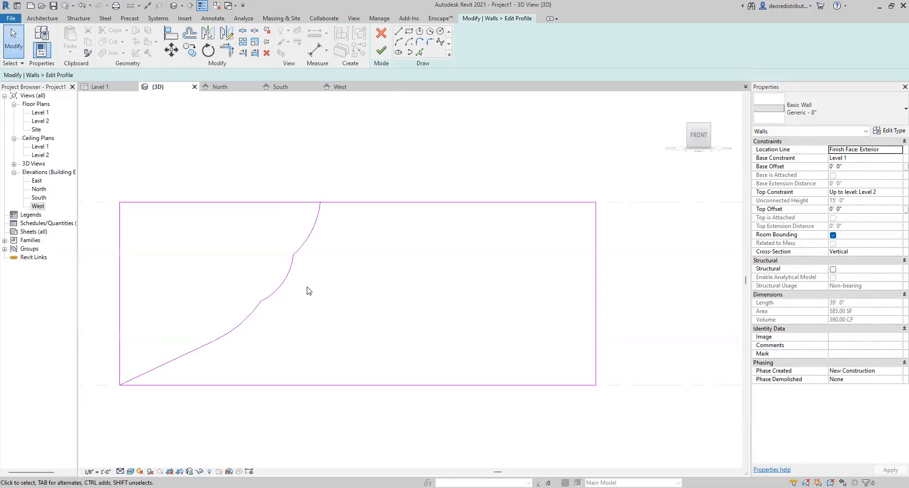
left_click(382, 50)
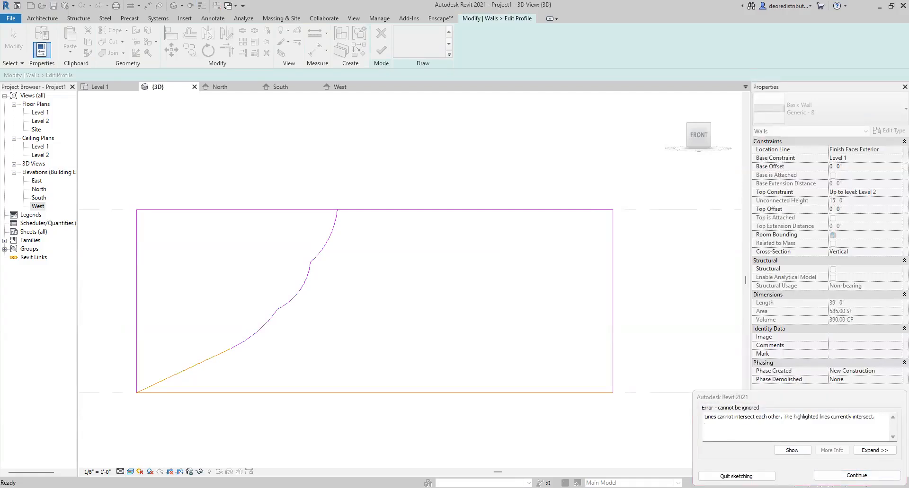
key("Return")
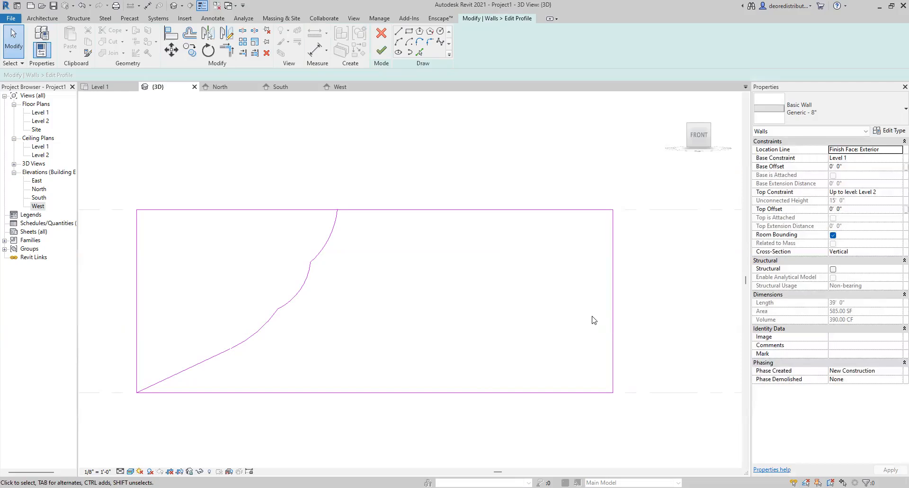
Trim the profile's top edge to a corner with the last arc and the slanted line with the bottom edge.
left_click(231, 51)
left_click(315, 211)
left_click(334, 227)
left_click(179, 374)
left_click(231, 392)
key("Escape")
Delete the leftover right and bottom edges of the profile and finish the curved wall.
left_click_drag(659, 365, 562, 415)
key("Delete")
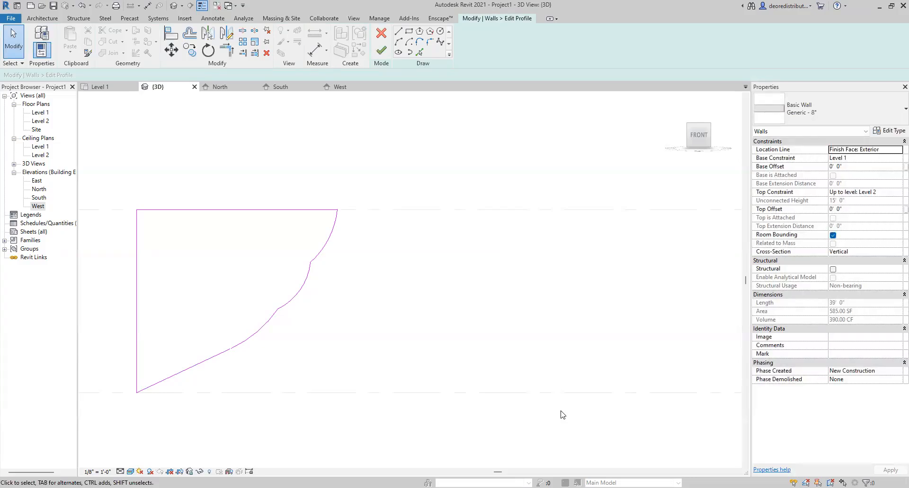
left_click(381, 51)
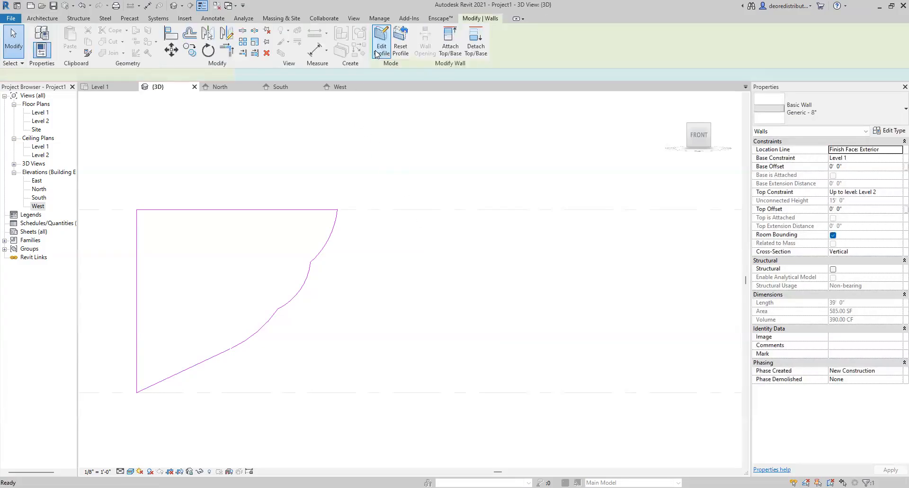
key("Escape")
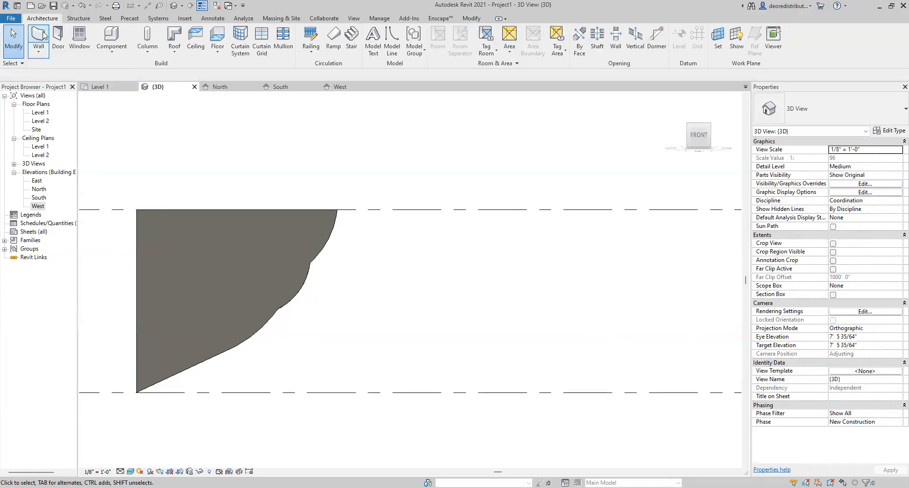
In the Level 1 plan, draw a 7' 6" Generic - 4" Brick wall, located by Finish Face: Exterior, rightward from the existing wall's lower end corner.
left_click(100, 88)
left_click(44, 35)
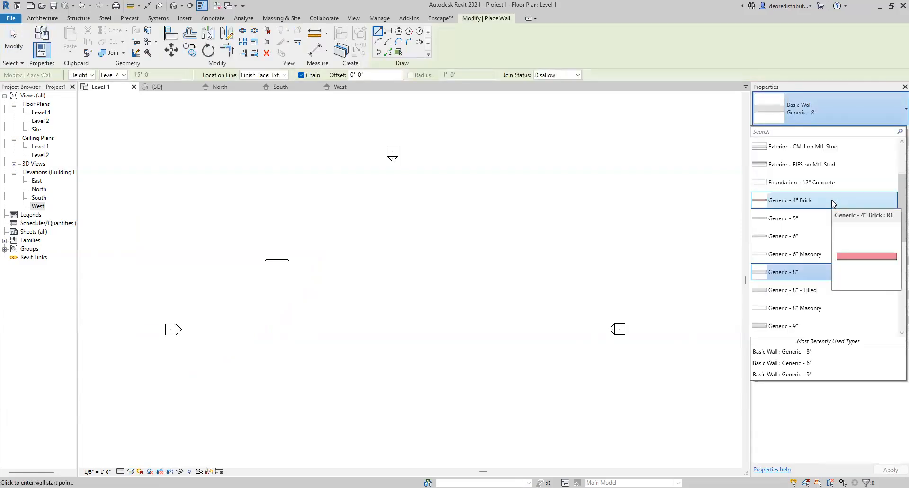
scroll(309, 255, "up", 6)
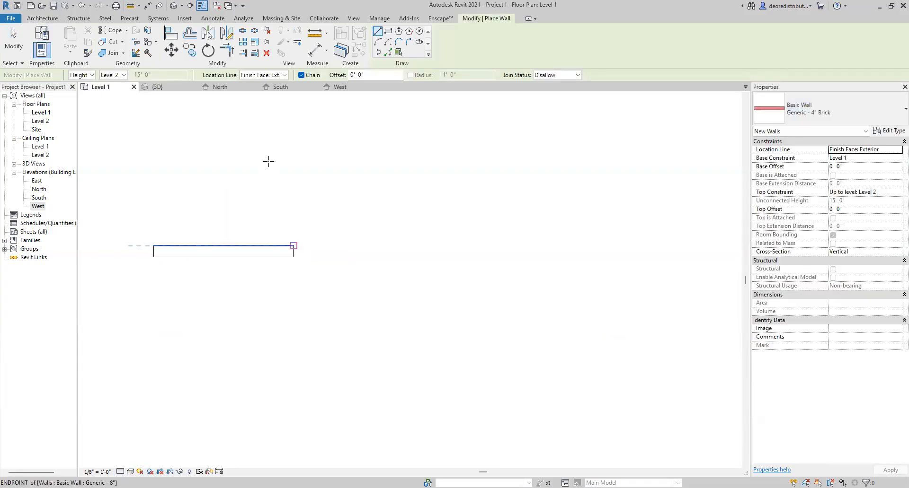
left_click(256, 76)
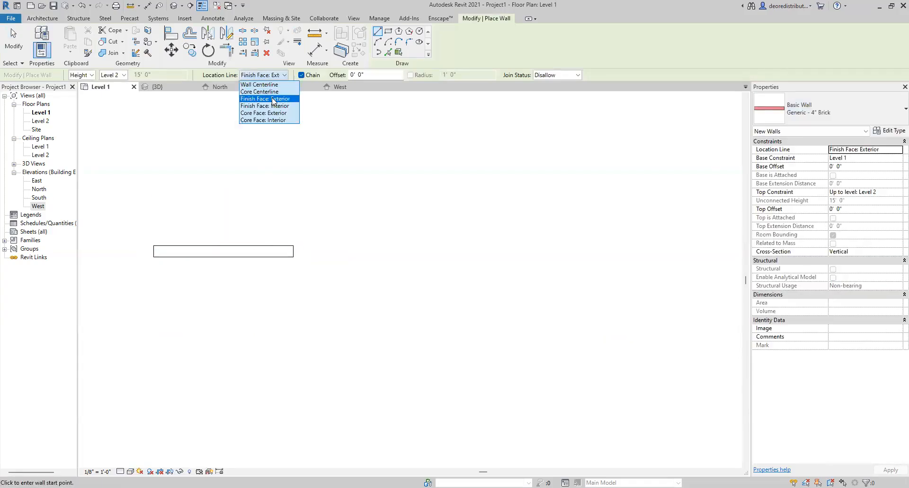
left_click(273, 99)
left_click(294, 257)
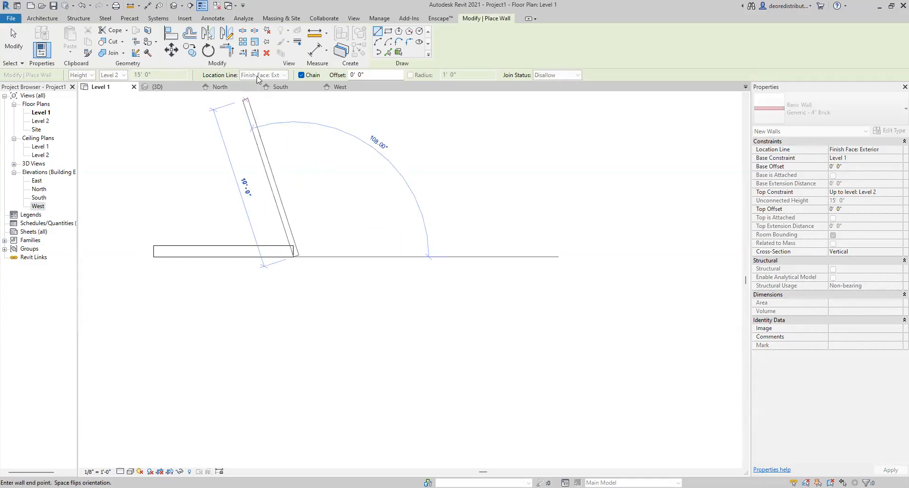
key("space")
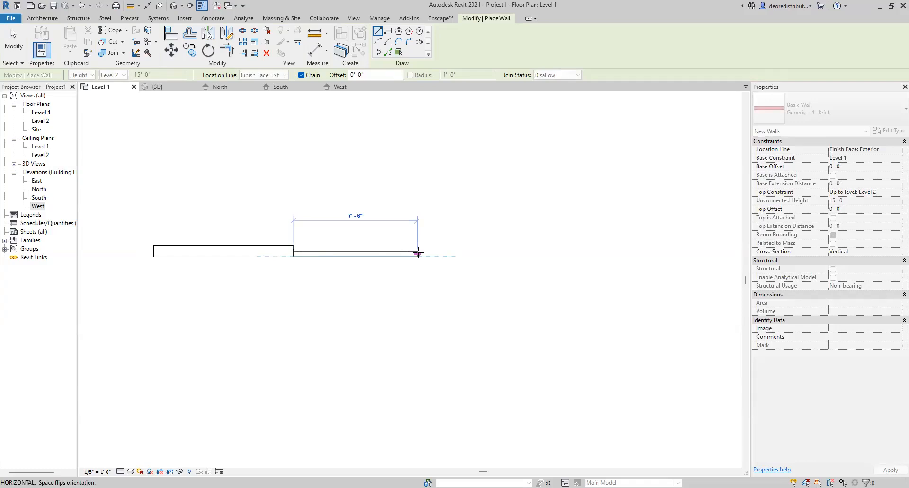
left_click(418, 252)
key("Escape")
key("Escape")
left_click(156, 87)
middle_click_drag(373, 308, 345, 358, "shift")
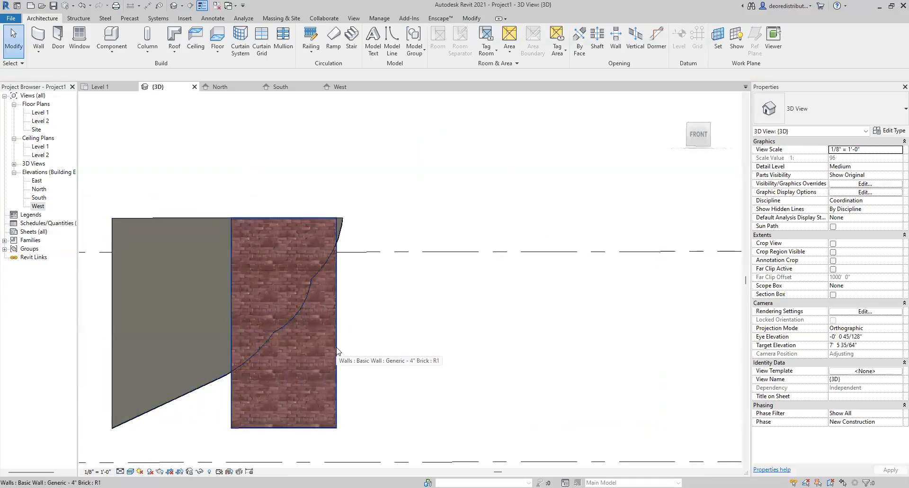
key("Tab")
left_click(328, 345)
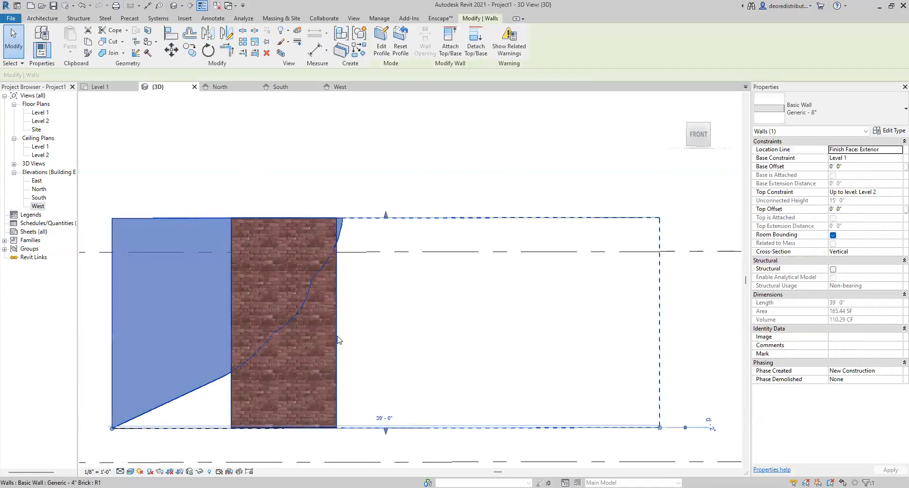
key("Escape")
left_click(335, 420)
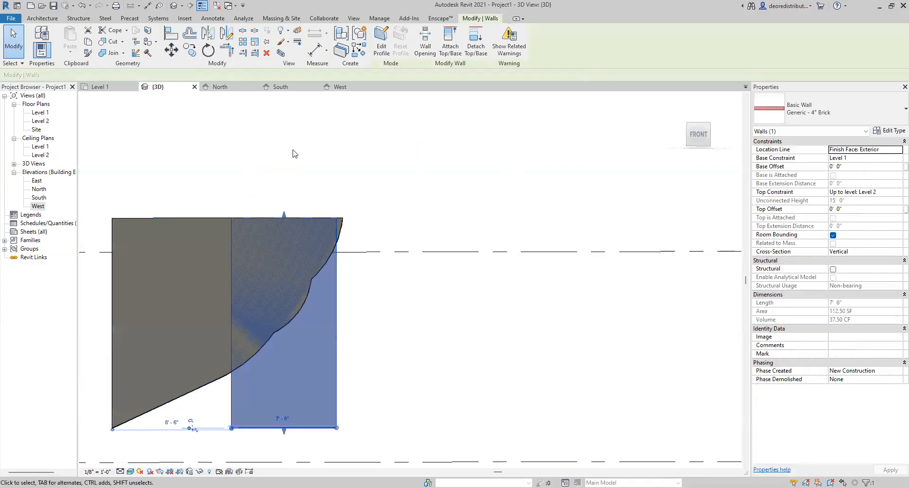
left_click(172, 49)
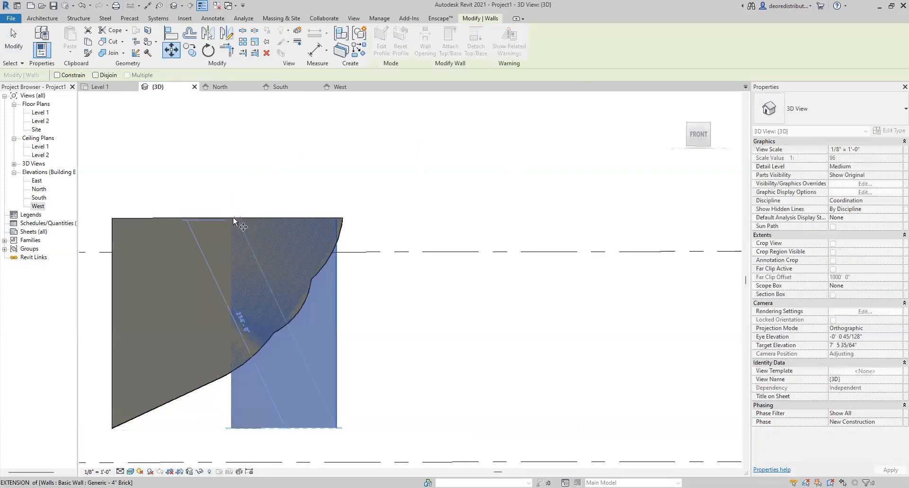
scroll(232, 220, "up", 3)
In the Level 1 plan, move the brick wall horizontally about 6' away from the end of the Generic - 8" wall.
left_click(111, 89)
scroll(295, 258, "up", 4)
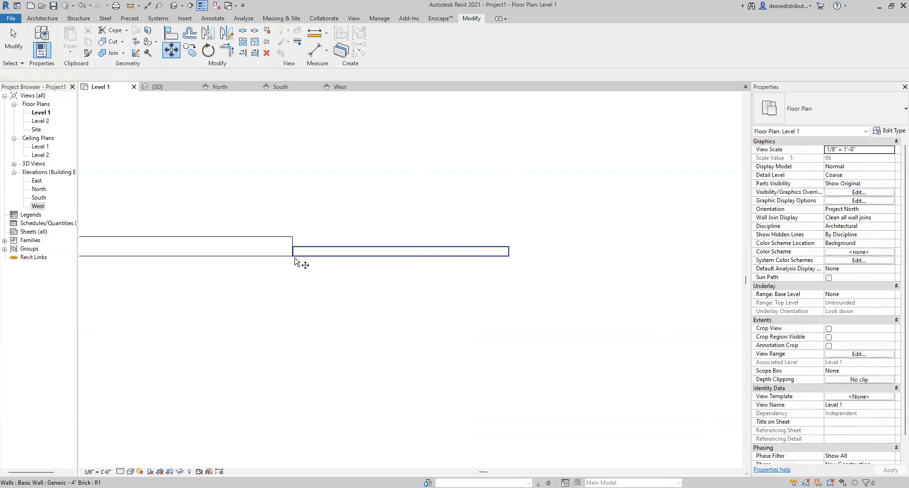
scroll(305, 243, "up", 2)
key("Escape")
left_click(401, 268)
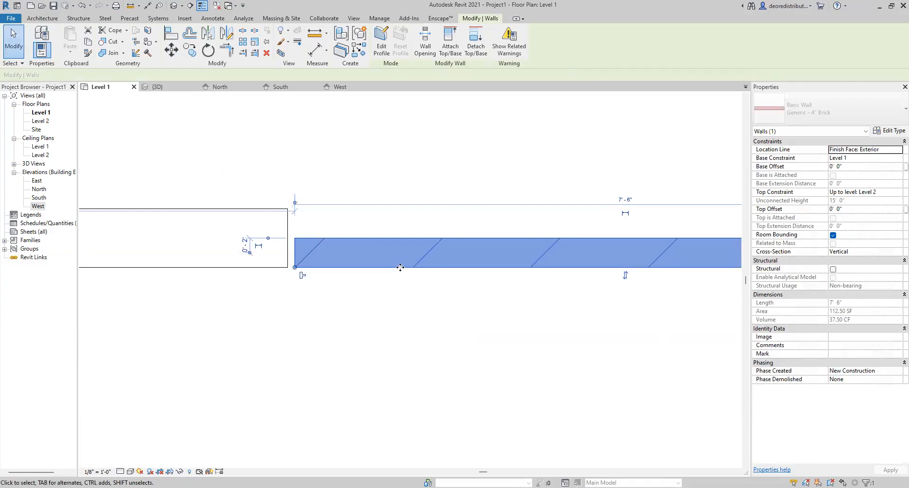
left_click(172, 50)
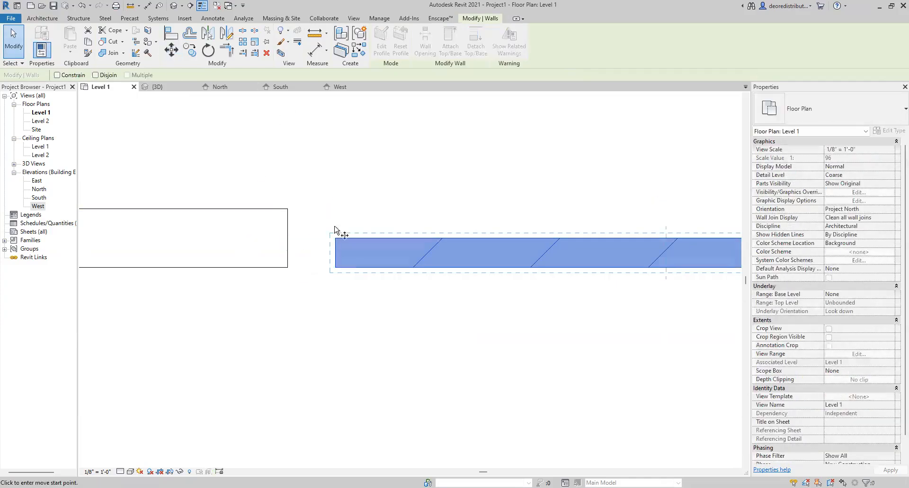
left_click(335, 238)
scroll(521, 241, "down", 2)
middle_click_drag(521, 241, 334, 276)
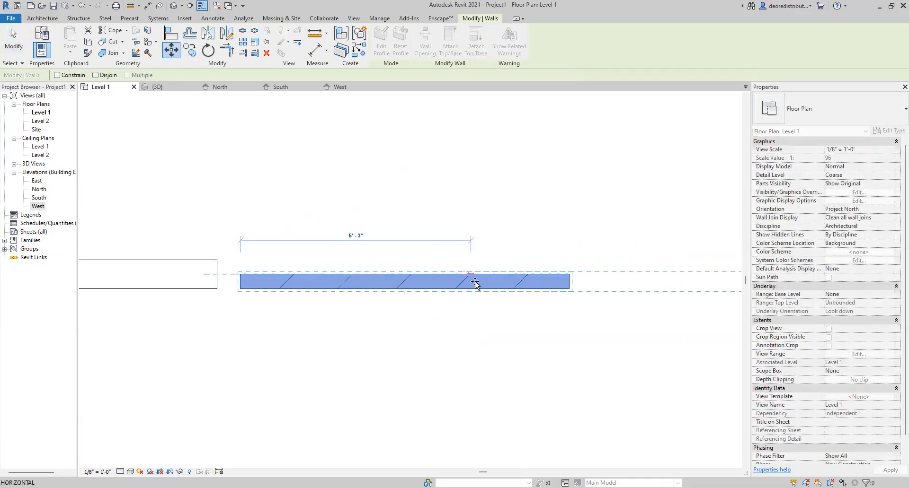
left_click(489, 280)
key("Escape")
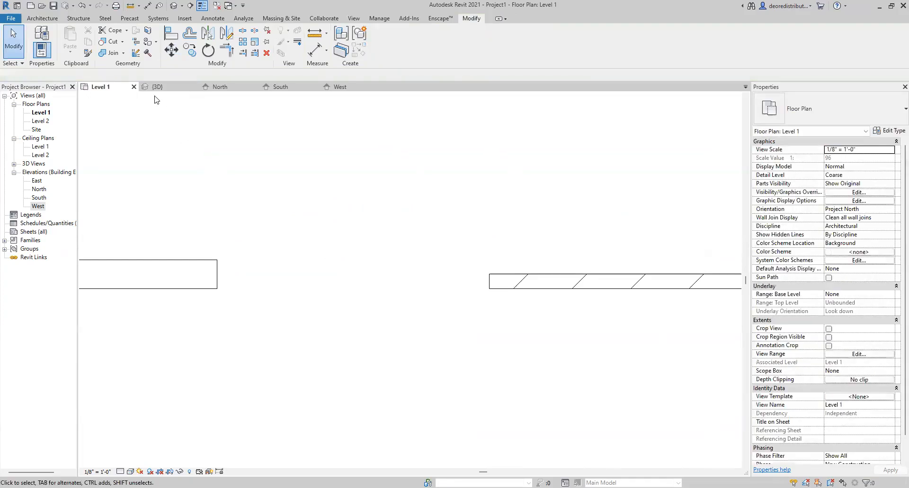
In the 3D view, open the brick wall's profile for editing and delete all of its boundary lines.
left_click(157, 88)
scroll(447, 284, "down", 1)
middle_click_drag(452, 292, 388, 162)
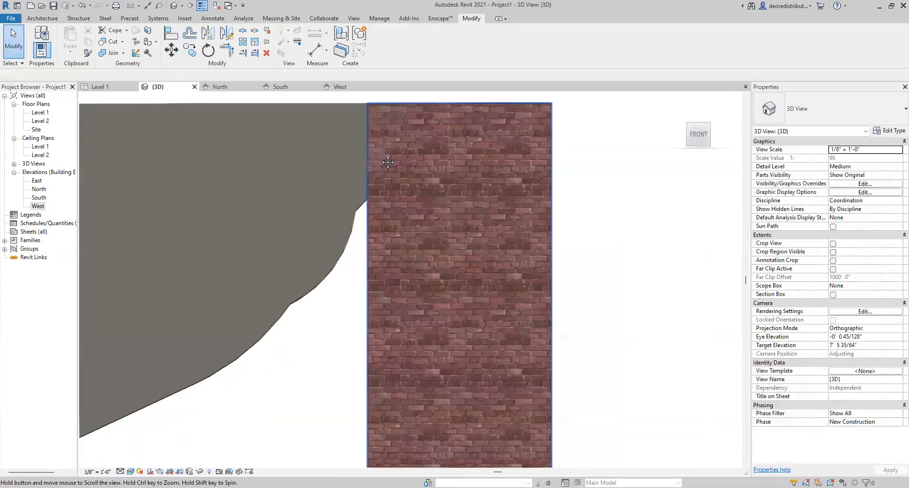
scroll(440, 236, "down", 1)
scroll(479, 265, "down", 1)
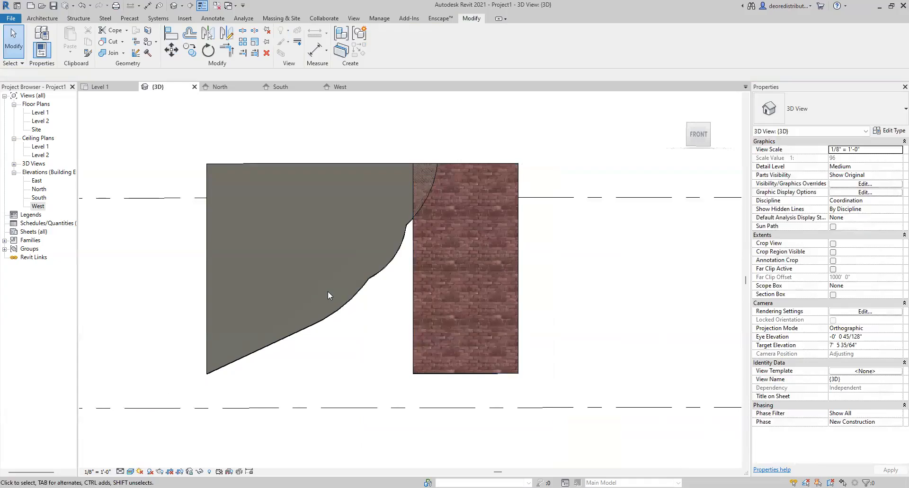
left_click(517, 285)
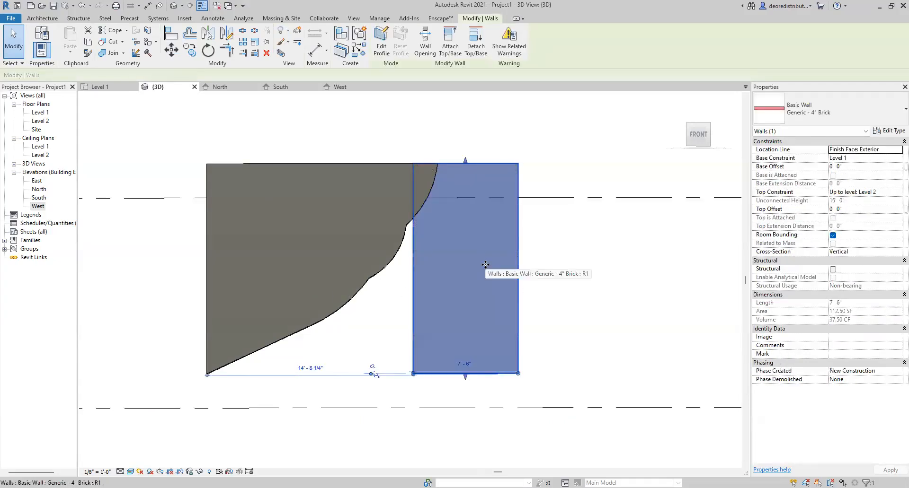
left_click(382, 48)
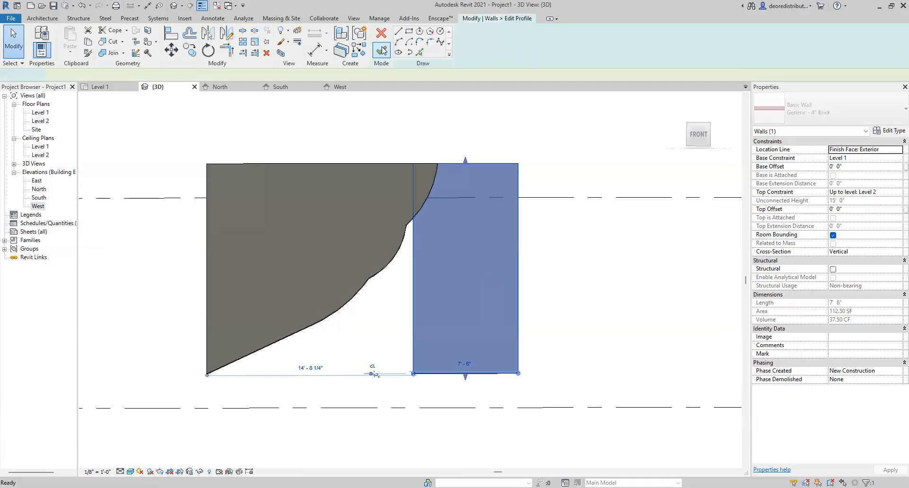
left_click_drag(386, 145, 585, 393)
key("Delete")
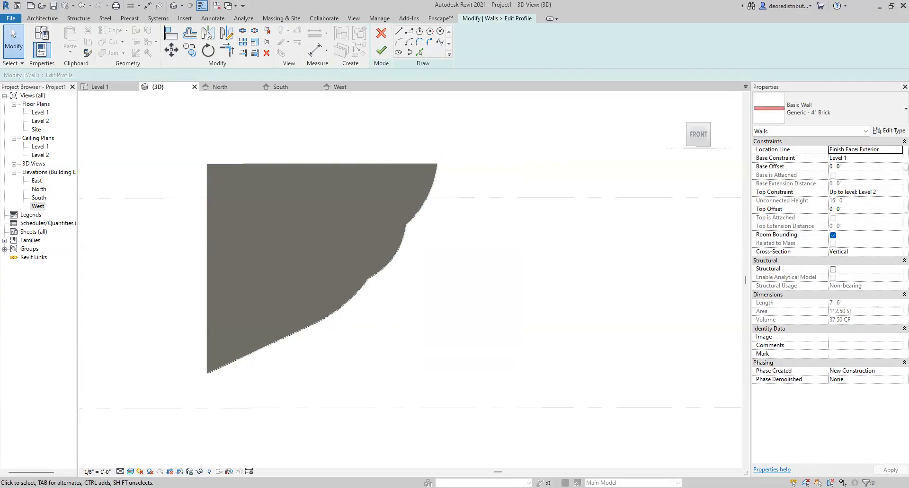
Switch to the Hidden Line visual style and pick the gray wall's slanted edge and three arcs as profile lines for the brick wall.
left_click(130, 472)
left_click(144, 419)
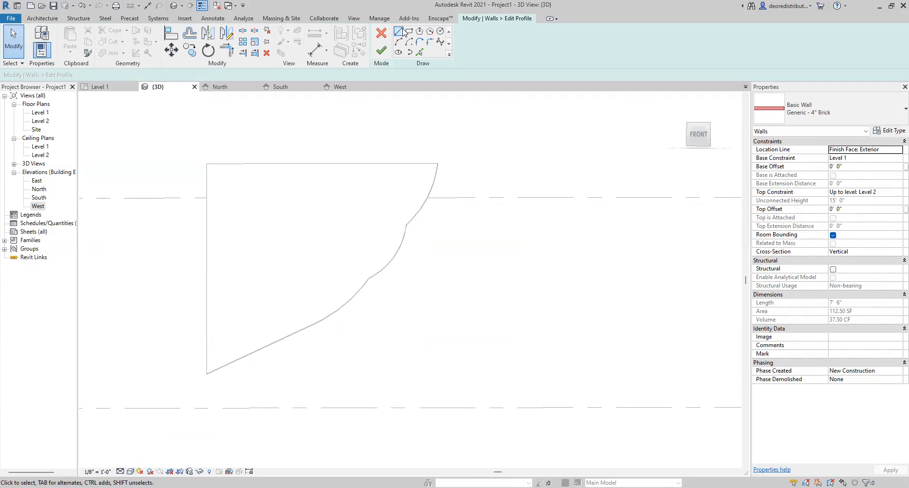
left_click(418, 54)
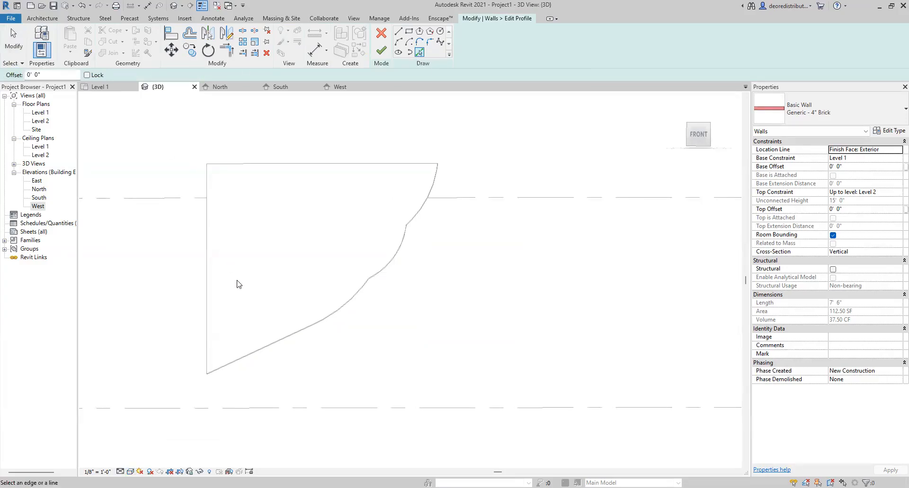
left_click(228, 367)
left_click(356, 293)
left_click(381, 267)
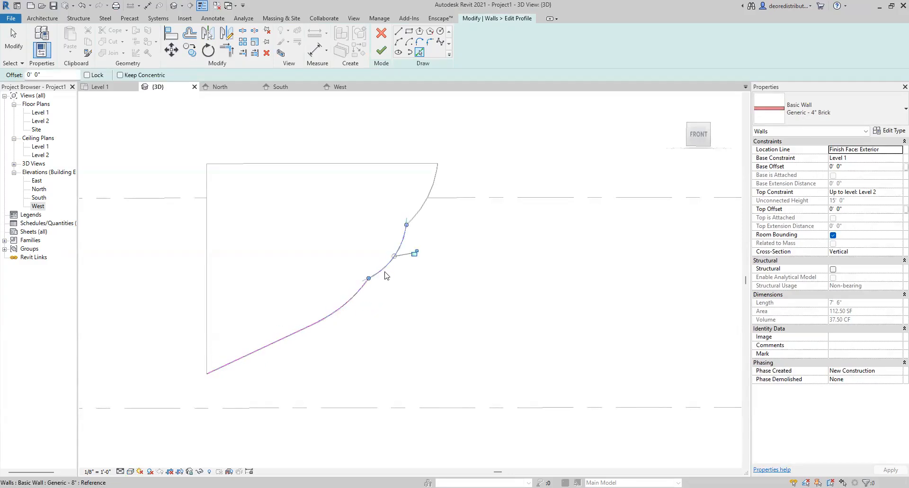
left_click(425, 202)
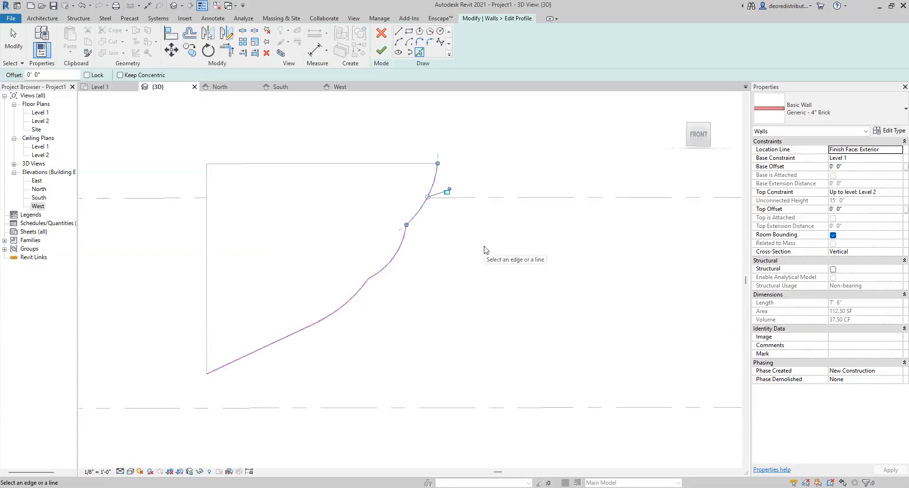
Close the brick profile with a 15' vertical line from the last arc's top and a horizontal line to the slanted line's lower end, and finish.
left_click(398, 32)
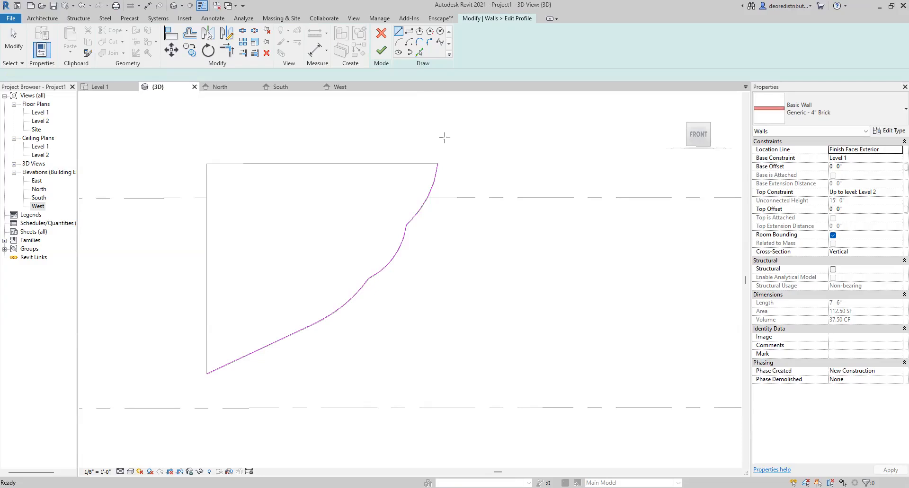
left_click(437, 164)
left_click(438, 373)
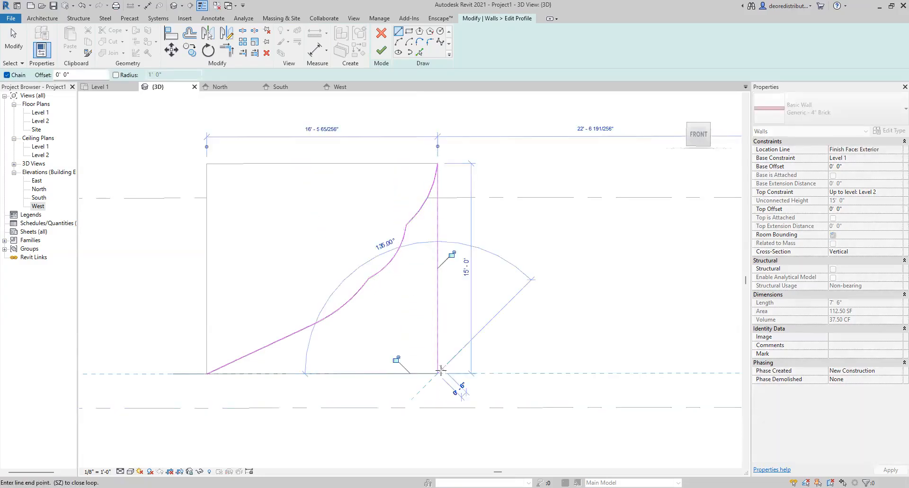
left_click(207, 373)
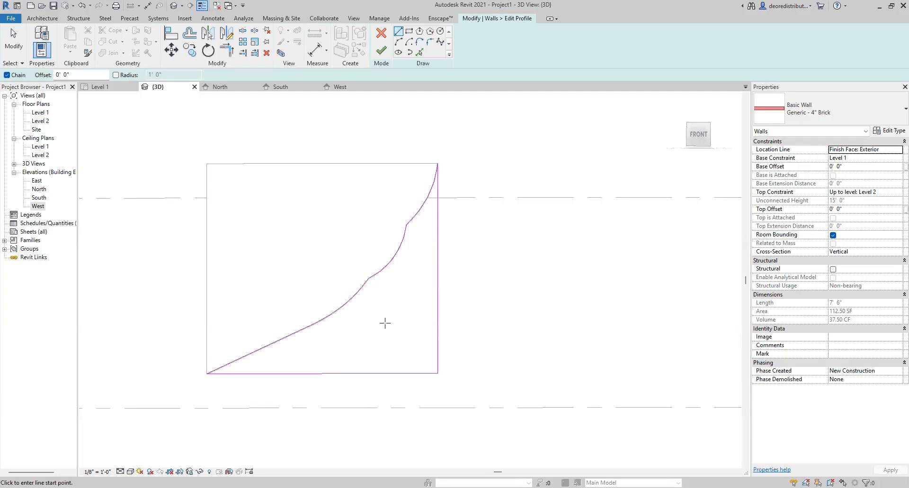
left_click(383, 51)
Restore the Realistic visual style and inspect the fitted gray and brick walls from several angles.
left_click(131, 473)
left_click(152, 458)
left_click(551, 300)
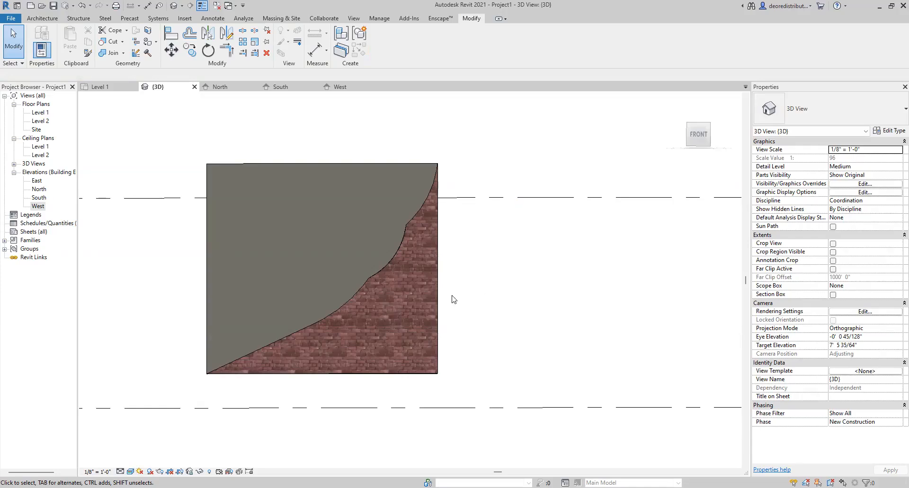
middle_click_drag(508, 266, 323, 216, "shift")
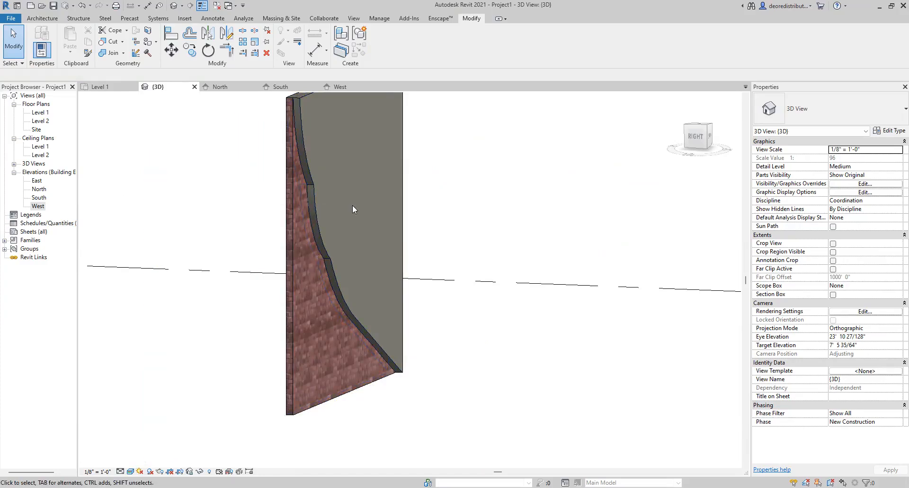
middle_click_drag(257, 339, 325, 341, "shift")
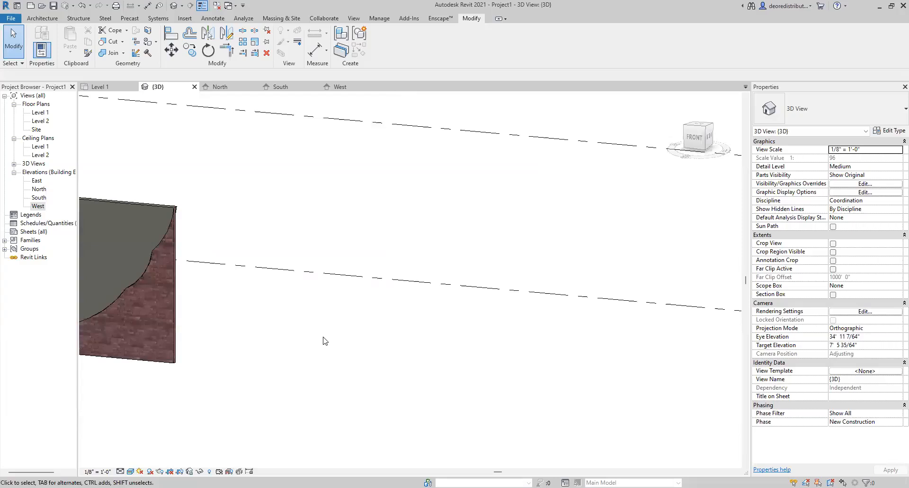
scroll(324, 340, "down", 2)
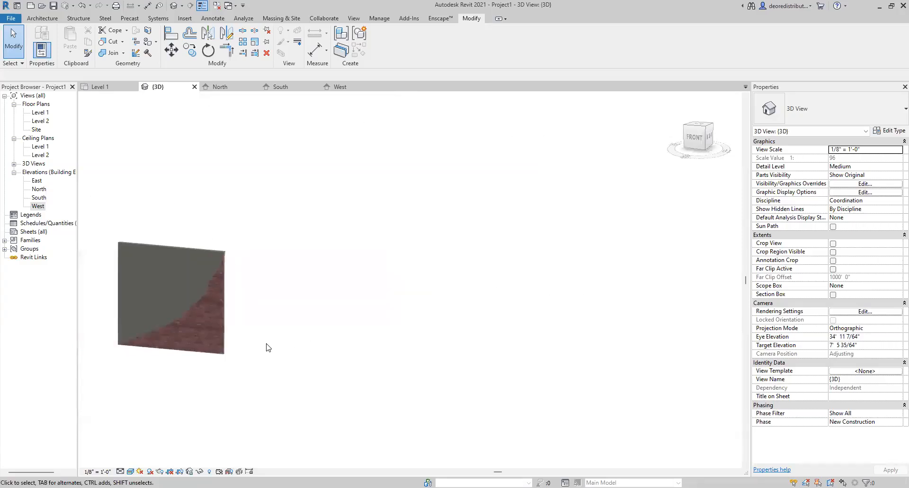
Remove both the gray wall and the brick wall from the model.
left_click(318, 349)
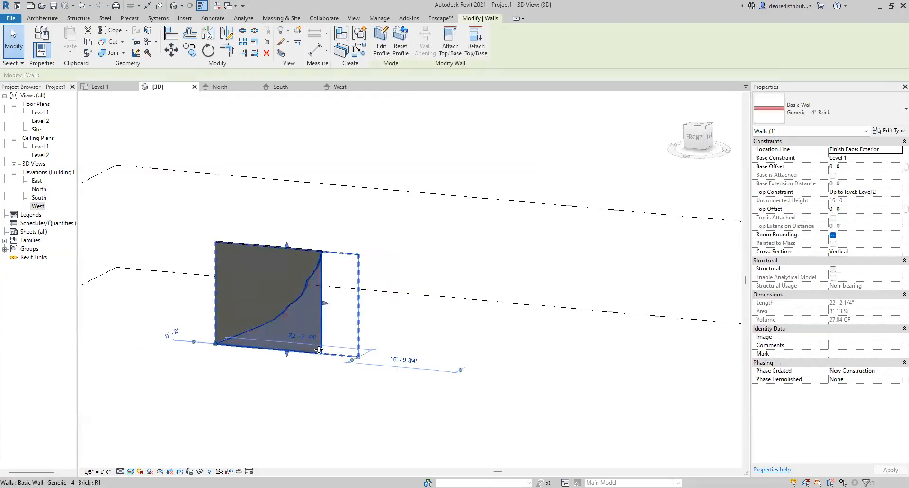
key("ctrl+z")
key("ctrl+z")
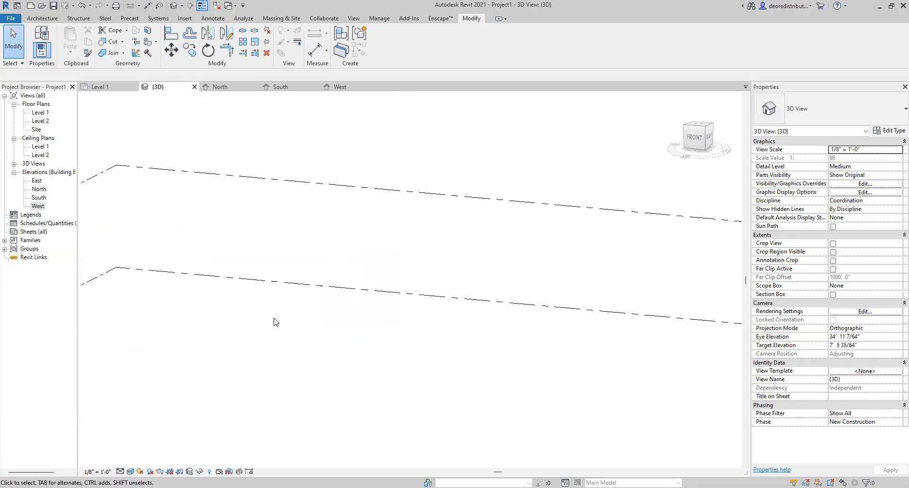
Draw a short horizontal Generic - 4" Brick wall in the Level 1 floor plan, between the elevation markers.
left_click(119, 87)
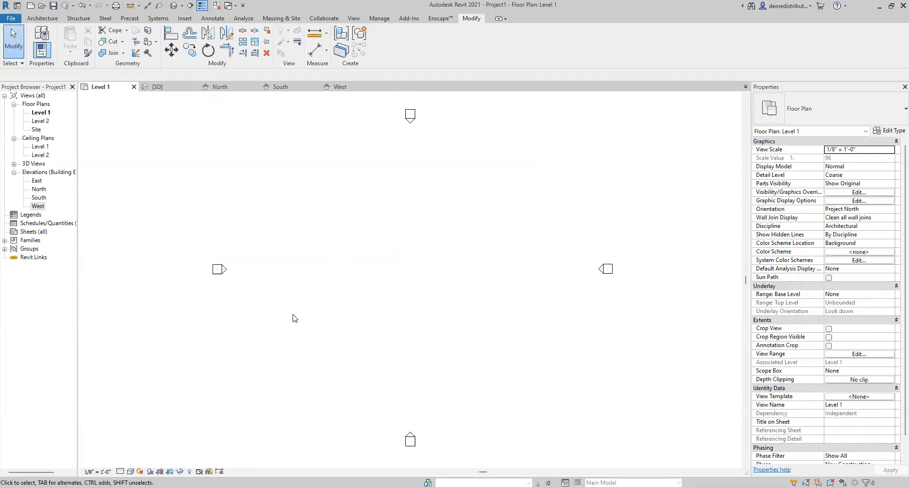
left_click(43, 18)
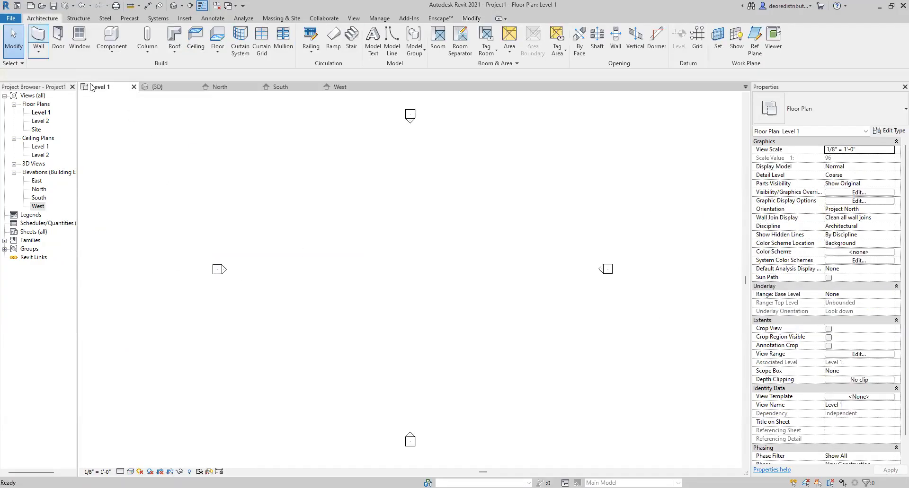
left_click(39, 36)
left_click(317, 236)
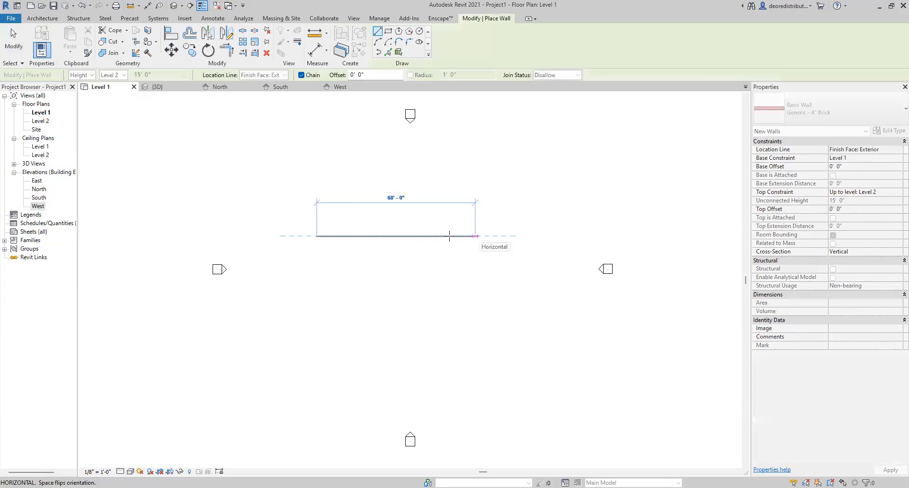
left_click(354, 236)
key("Escape")
key("Escape")
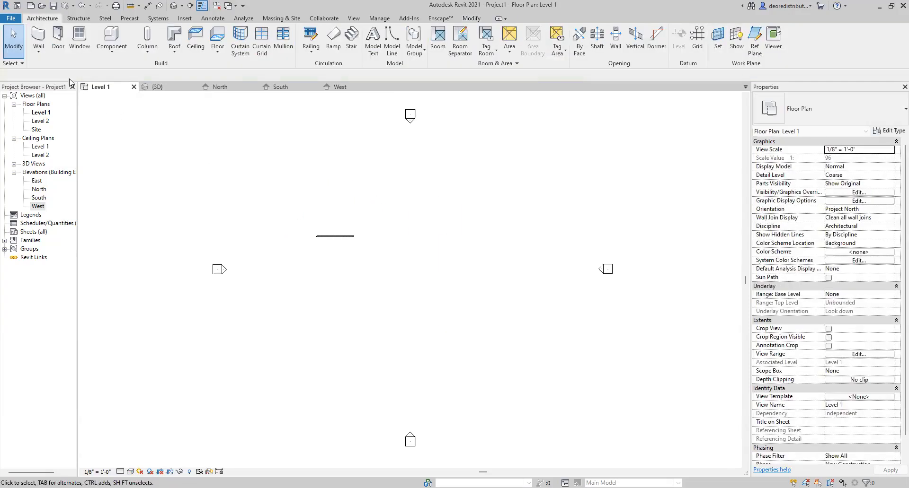
Switch to the 3D view showing the brick wall and review the available wall tools, including Wall: Sweep and Wall: Reveal.
left_click(35, 50)
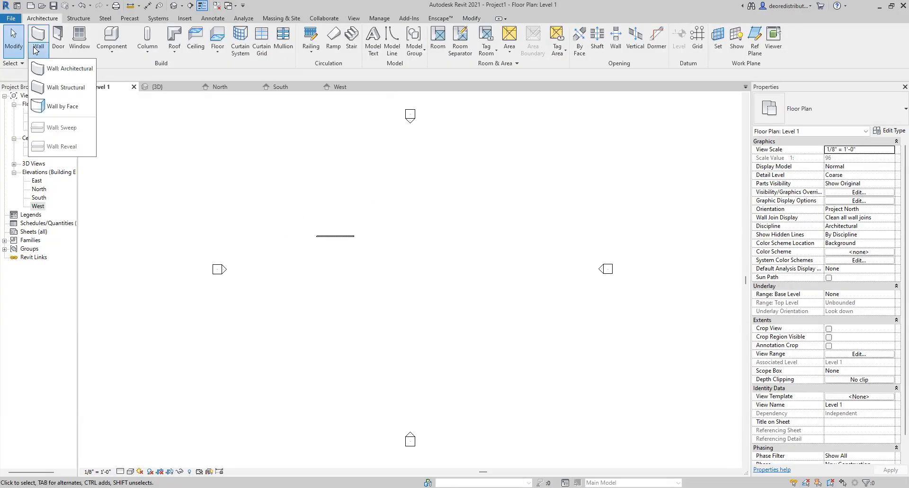
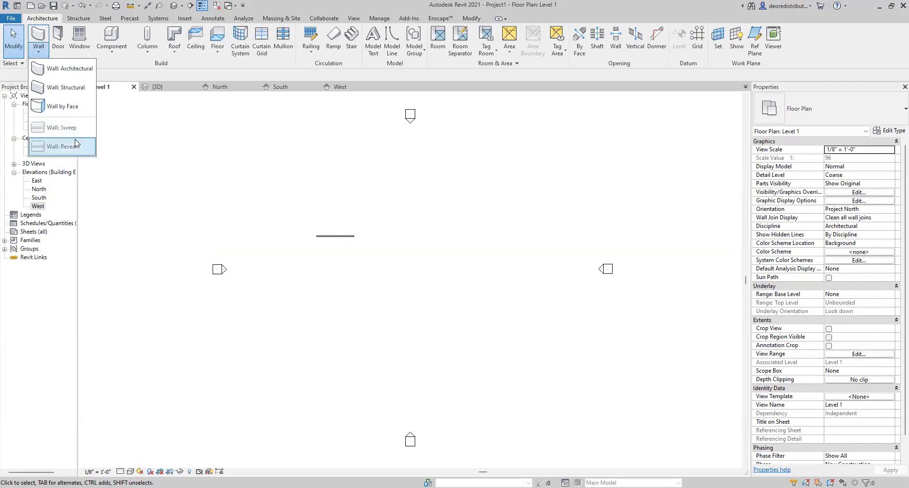
left_click(155, 87)
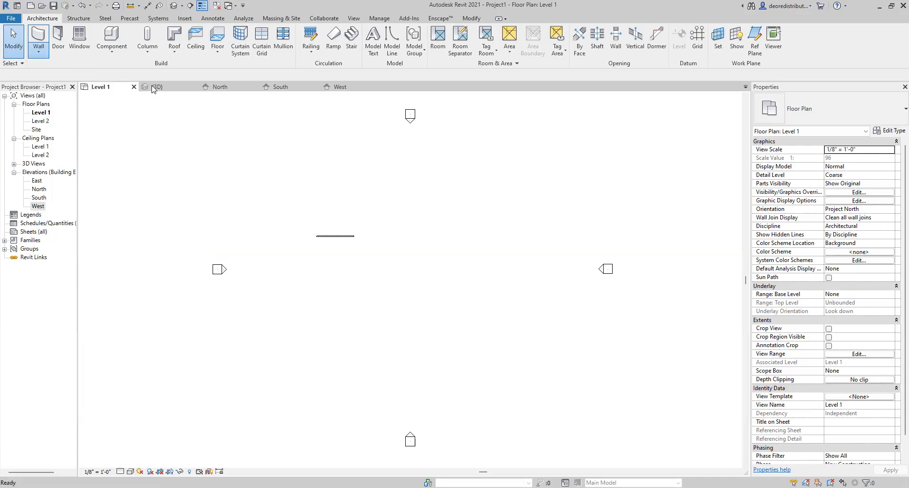
middle_click_drag(217, 371, 259, 388, "shift")
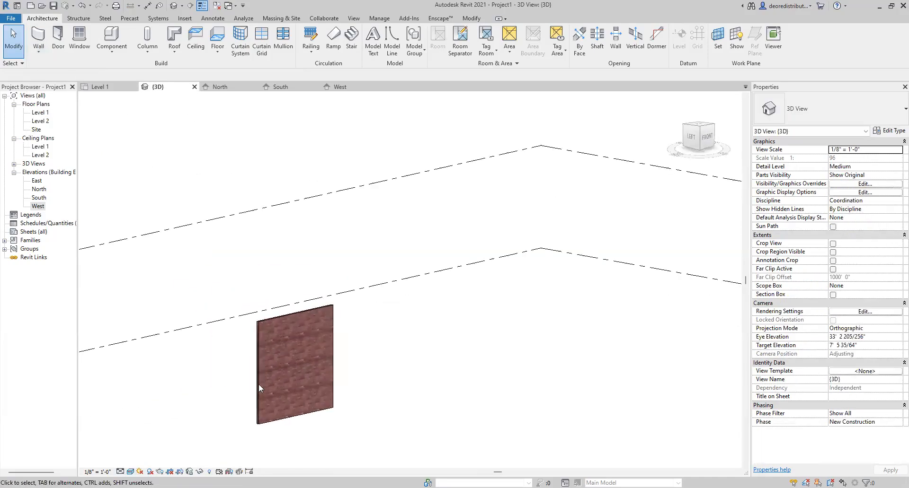
left_click(38, 52)
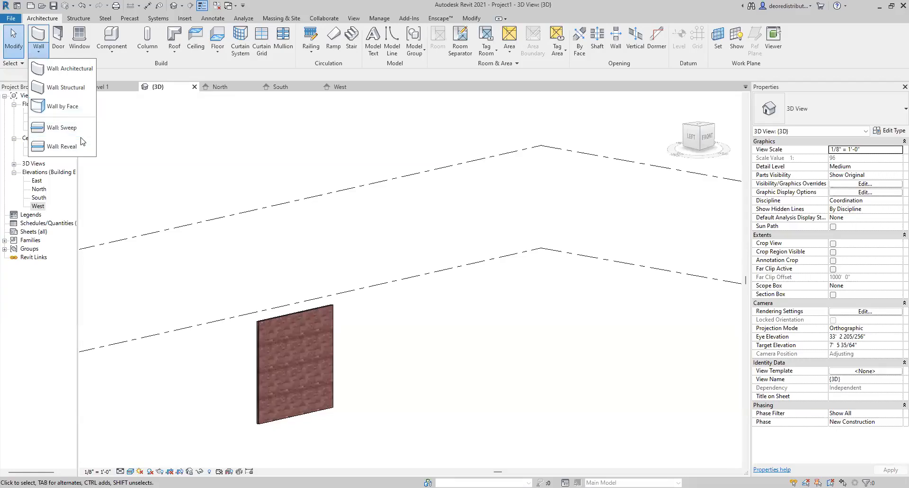
left_click(126, 139)
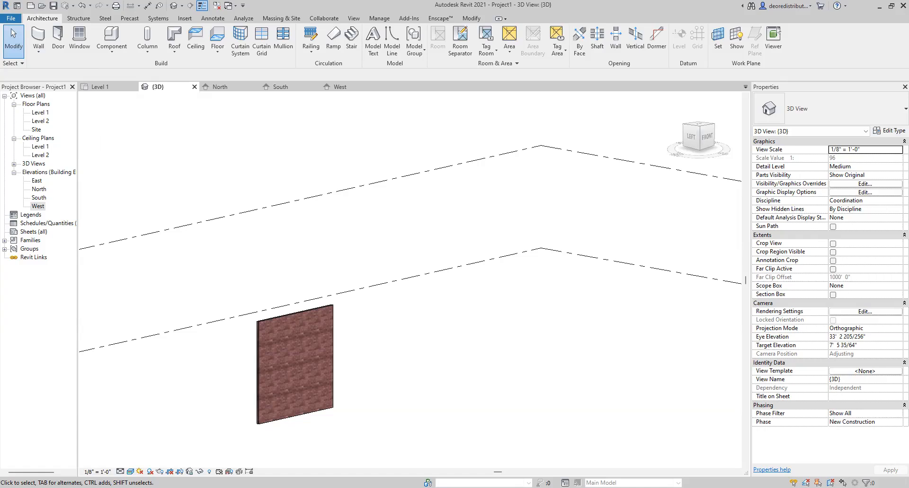
mouse_move(419, 190)
left_mouse_down()
mouse_move(473, 185)
mouse_move(420, 186)
mouse_move(541, 204)
left_mouse_up()
left_click_drag(419, 218, 553, 214)
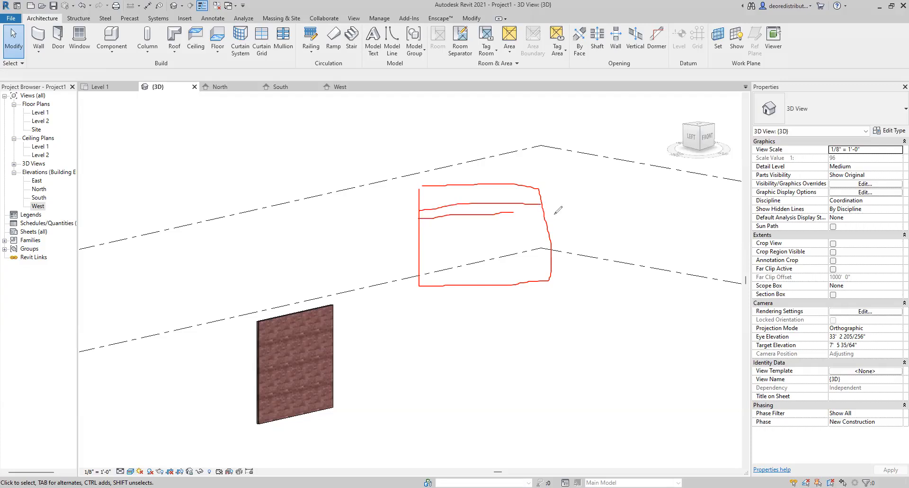
left_click_drag(420, 242, 534, 235)
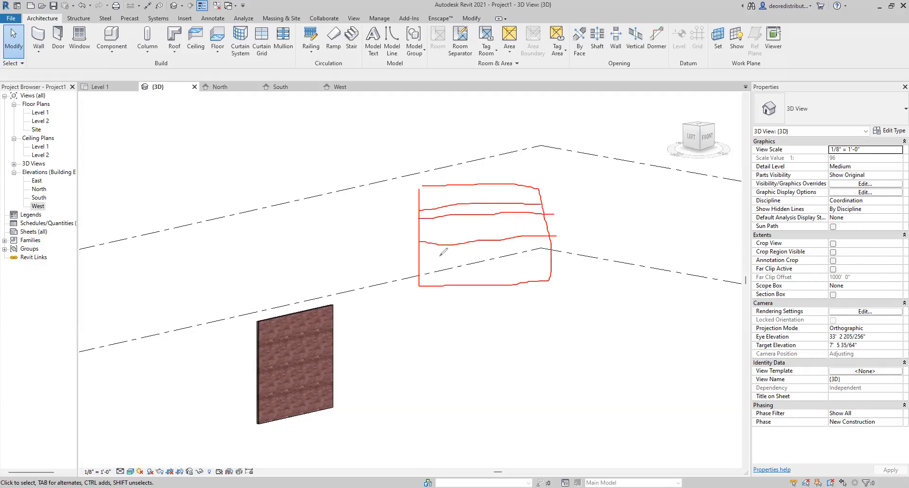
left_click_drag(419, 253, 548, 239)
key("Escape")
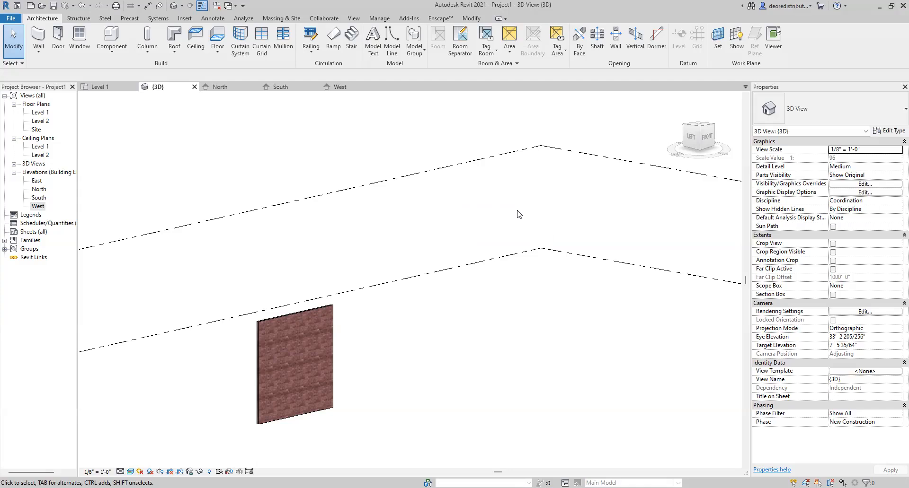
Place a horizontal Cornice wall sweep across the upper part of the brick wall's face.
middle_click_drag(361, 330, 383, 248)
left_click(39, 51)
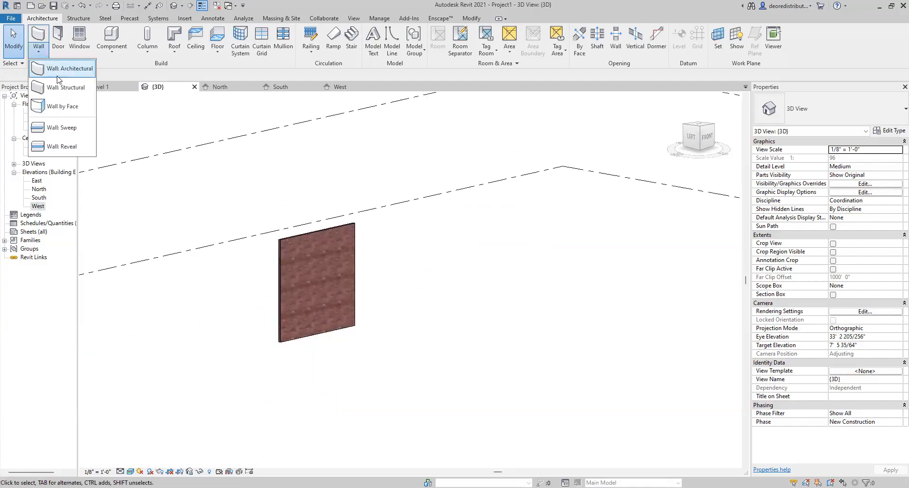
left_click(62, 127)
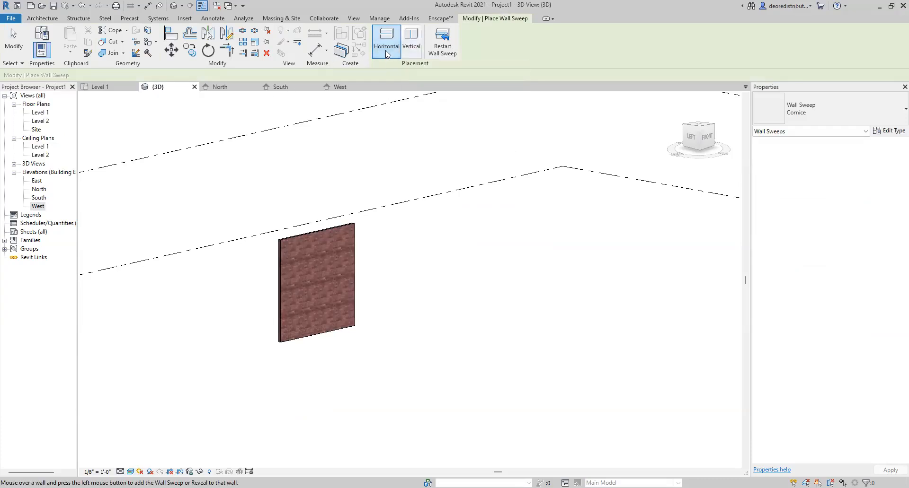
scroll(313, 263, "up", 4)
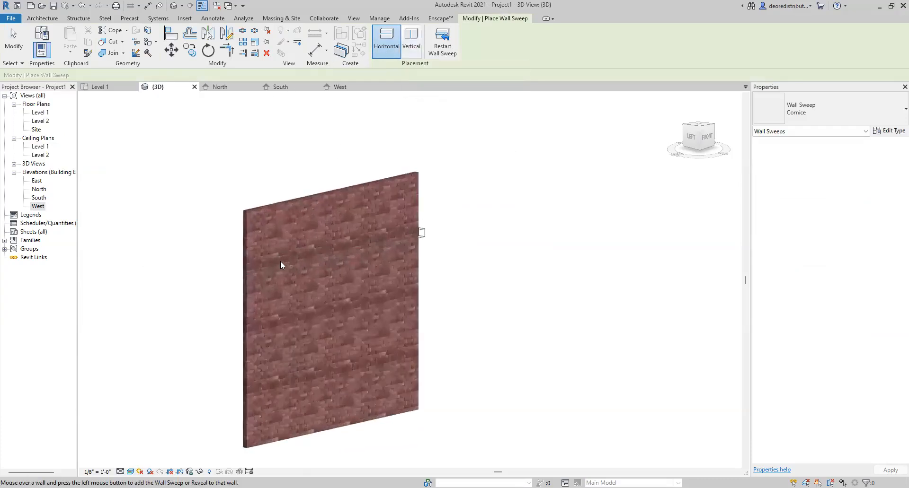
left_click(254, 243)
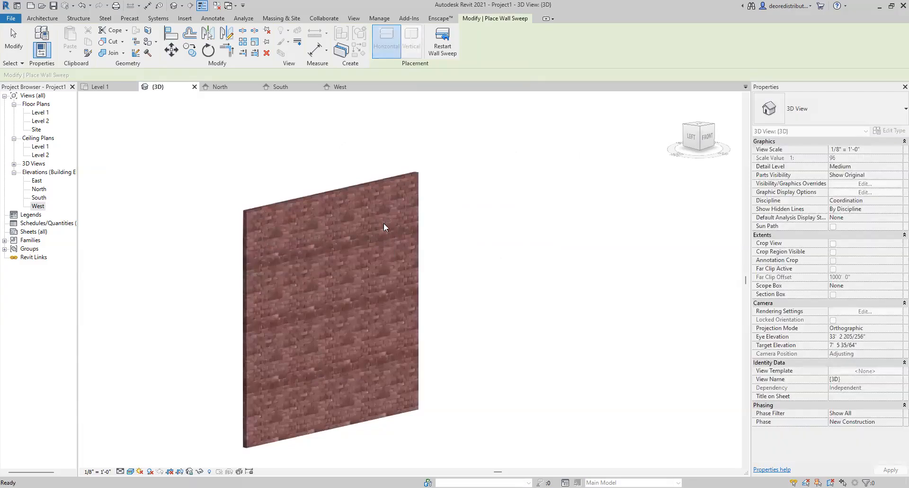
Delete the brick wall from the model.
scroll(251, 246, "up", 1)
left_click(298, 197)
key("Delete")
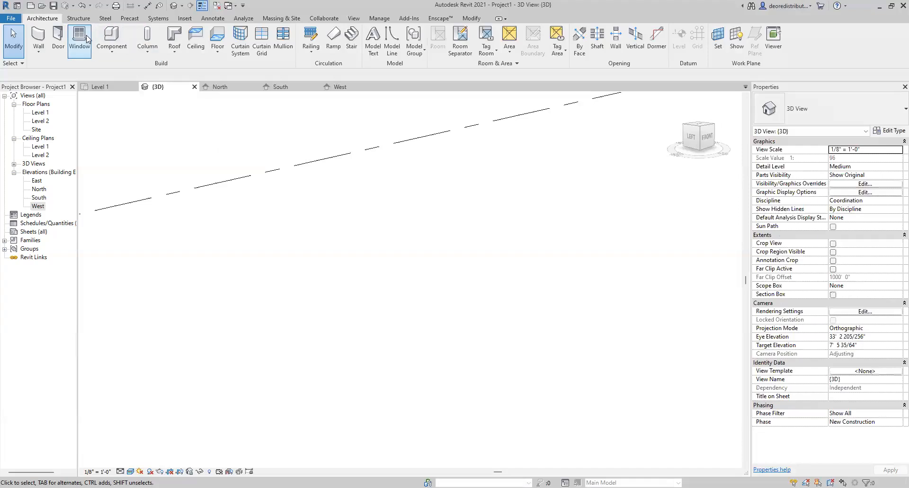
Draw a Generic - 8" wall about 16' 5" long in the 3D view, from Level 1 up to Level 2.
left_click(38, 36)
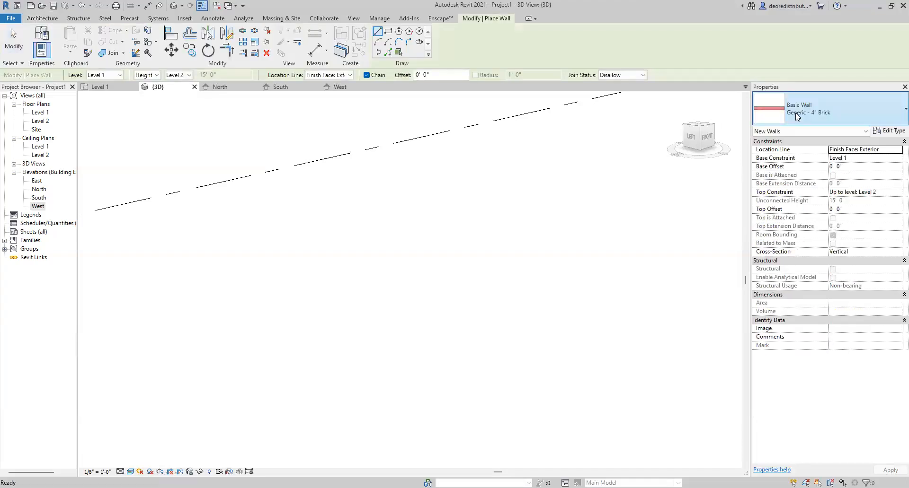
left_click(795, 113)
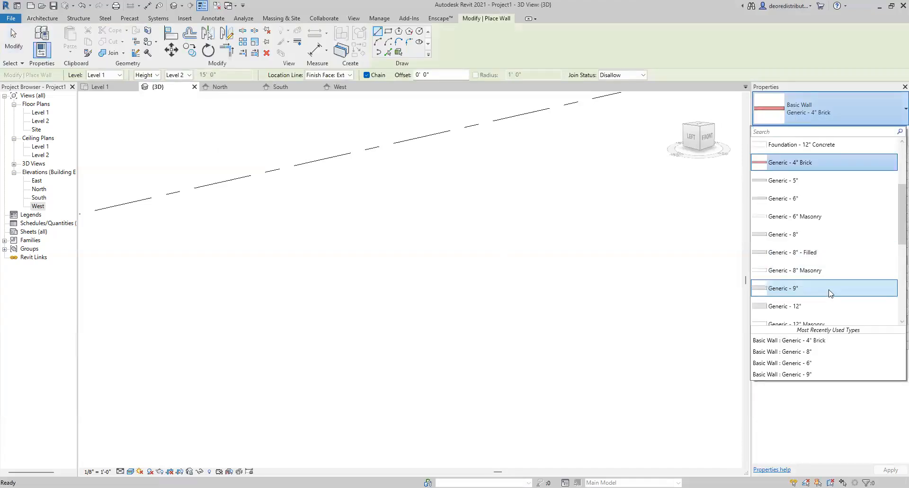
left_click(828, 236)
left_click(291, 358)
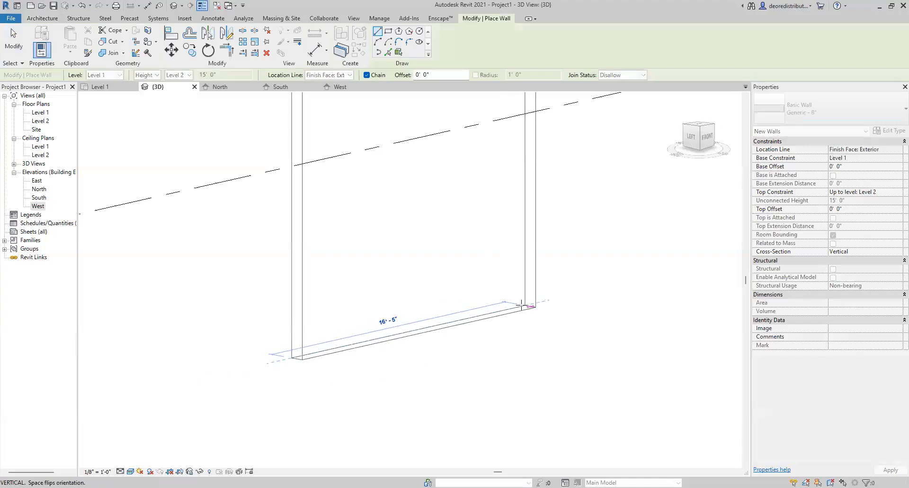
left_click(521, 306)
middle_click_drag(402, 305, 426, 189, "shift")
key("Escape")
key("Escape")
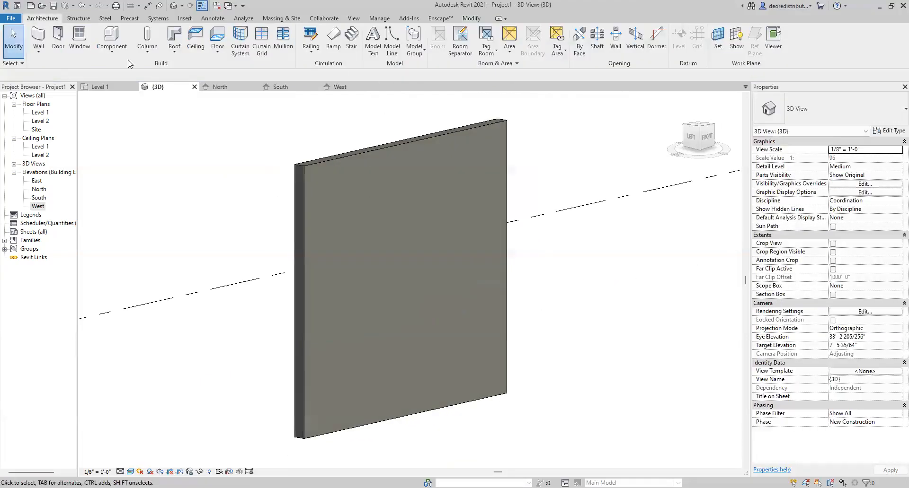
Place a horizontal Cornice wall sweep near the top of the gray wall's face.
left_click(39, 50)
left_click(62, 127)
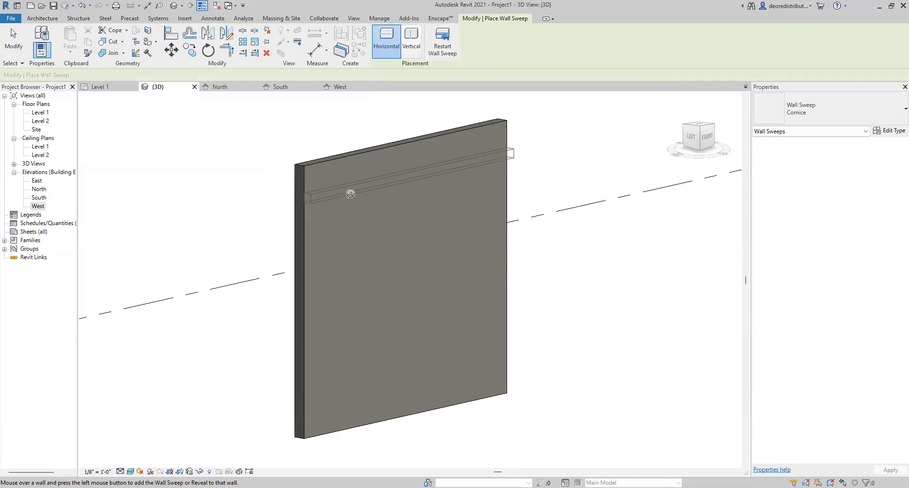
left_click(350, 194)
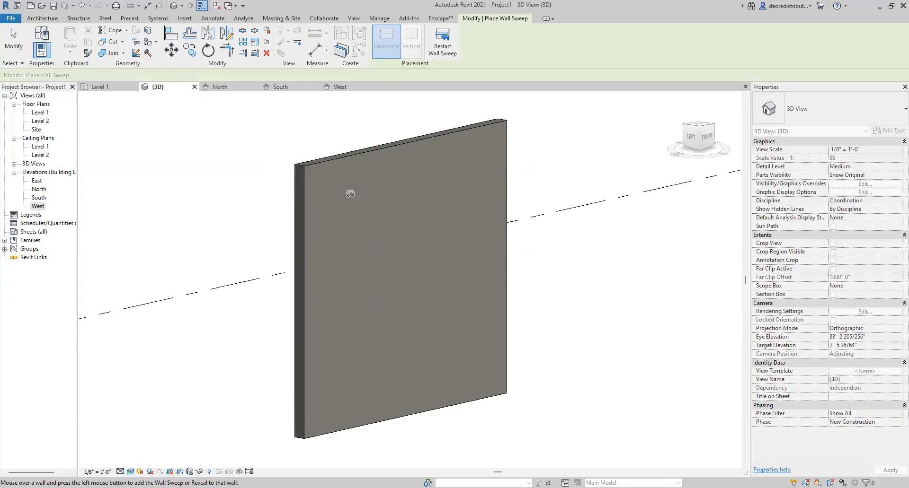
middle_click_drag(296, 252, 314, 260, "shift")
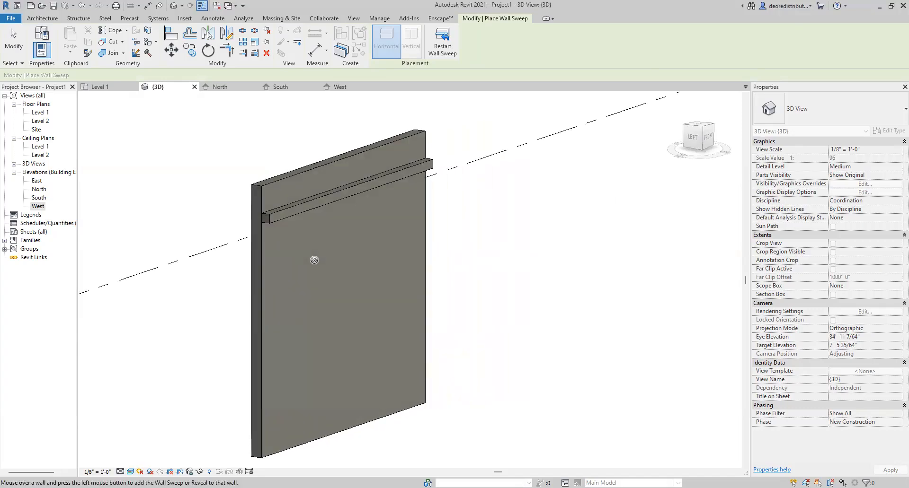
Display the 3D view in the Hidden Line visual style.
left_click(130, 471)
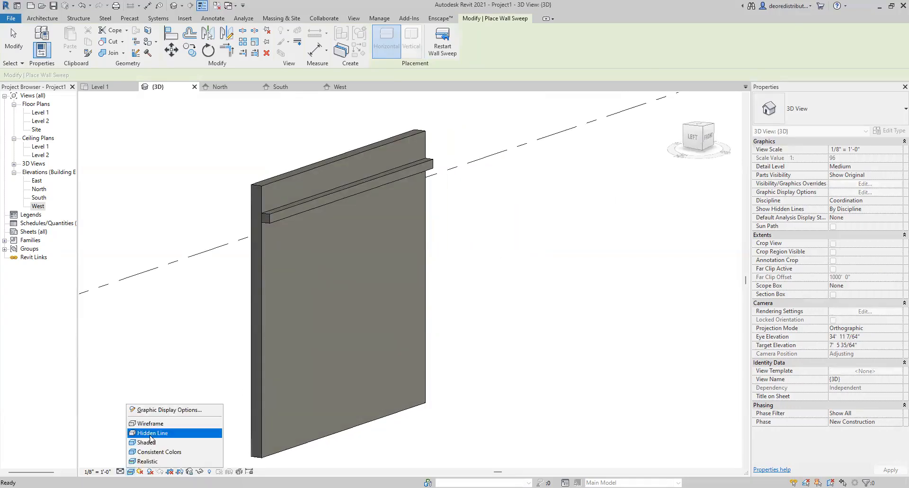
left_click(156, 434)
scroll(259, 273, "up", 2)
middle_click_drag(260, 273, 241, 276)
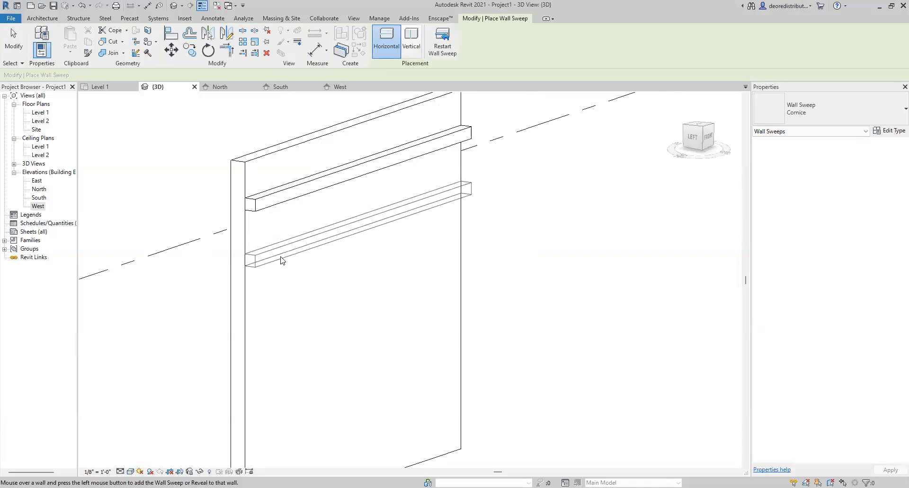
Add four more separate horizontal Cornice sweeps at roughly even spacing down the wall's face below the first one.
key("Escape")
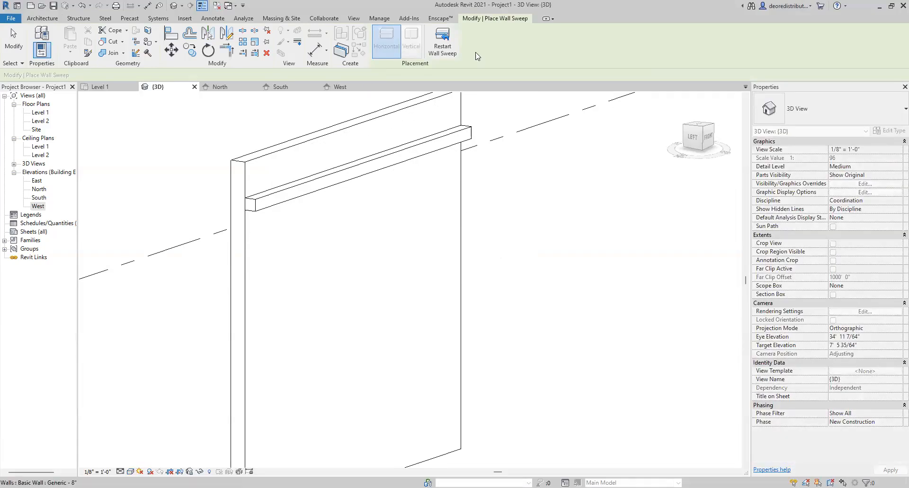
left_click(449, 52)
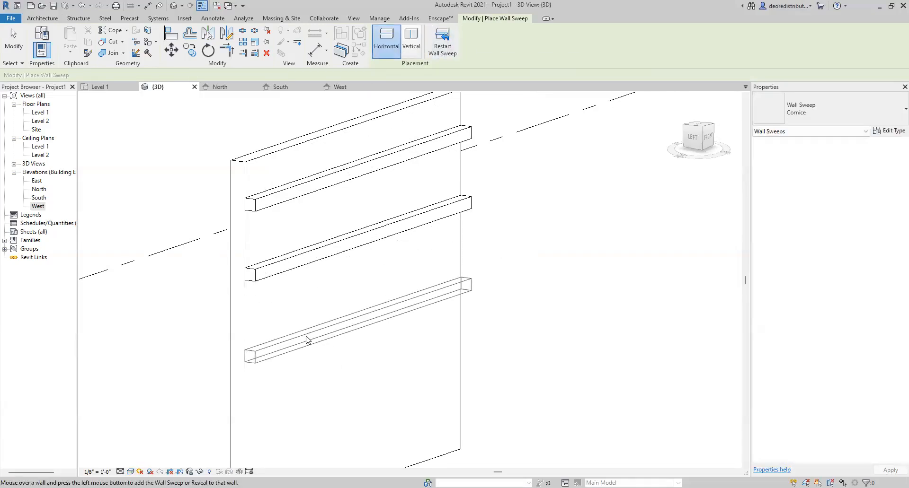
key("Escape")
left_click(446, 47)
left_click(365, 394)
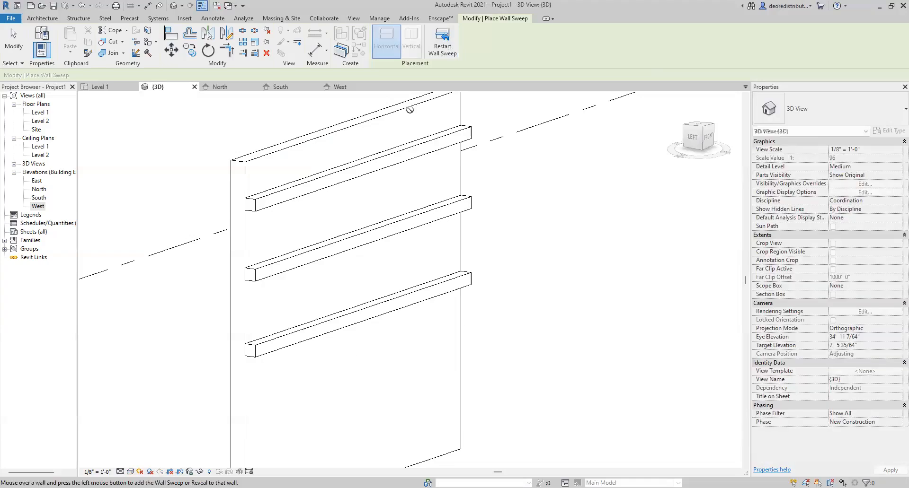
left_click(445, 49)
middle_click_drag(412, 419, 396, 349)
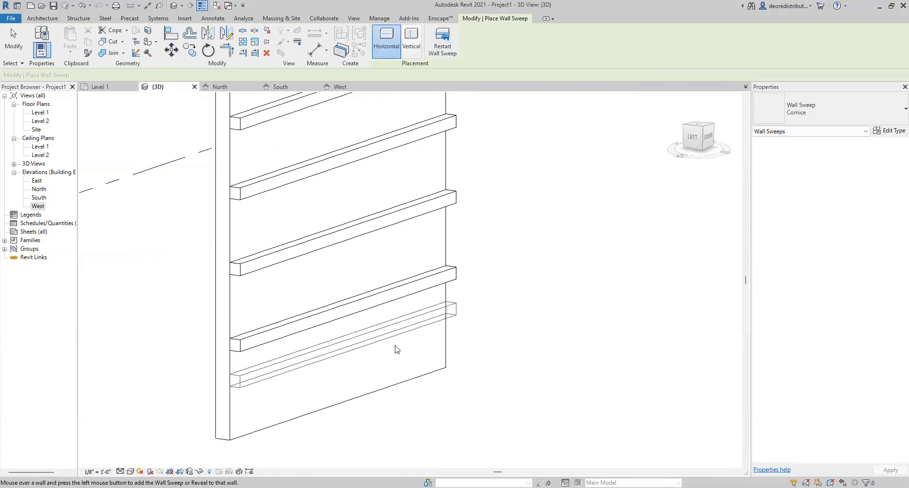
key("Escape")
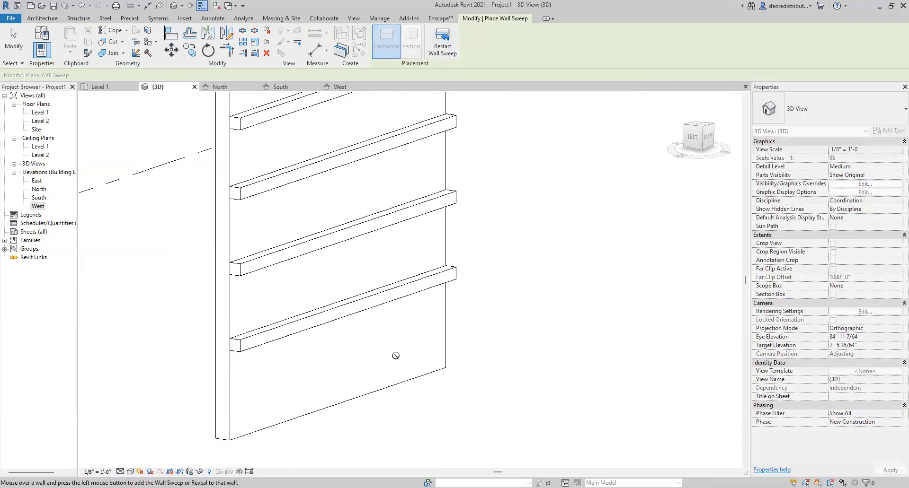
left_click(443, 42)
scroll(586, 284, "down", 3)
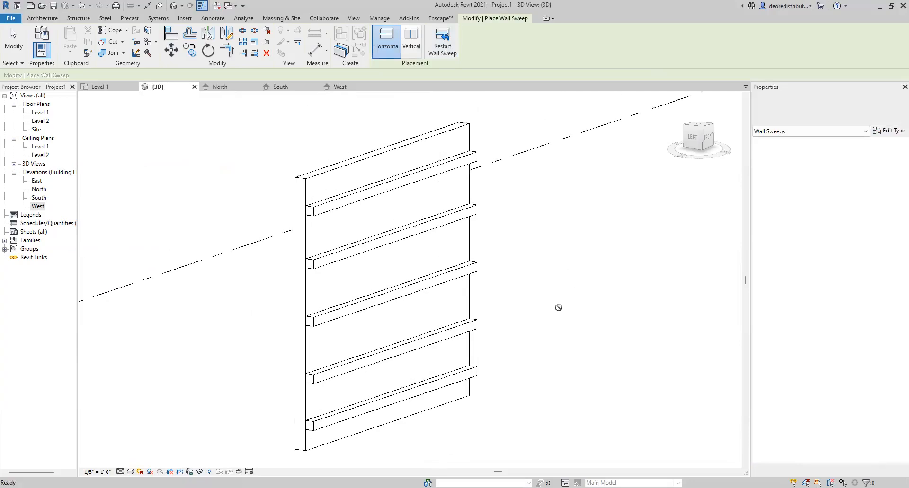
Set the sweep placement to vertical and place three separate vertical Cornice sweeps, spaced evenly across the wall's face.
left_click(415, 47)
key("Escape")
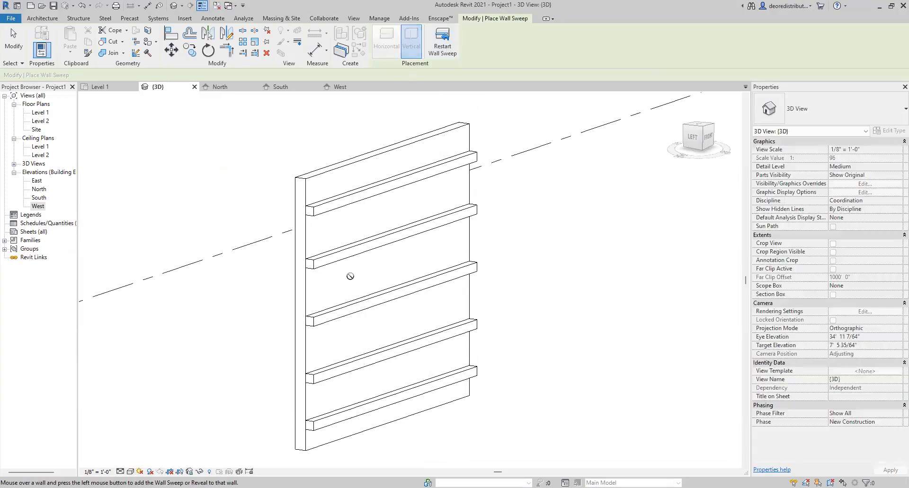
left_click(439, 41)
left_click(406, 227)
left_click(441, 43)
left_click(463, 190)
key("Escape")
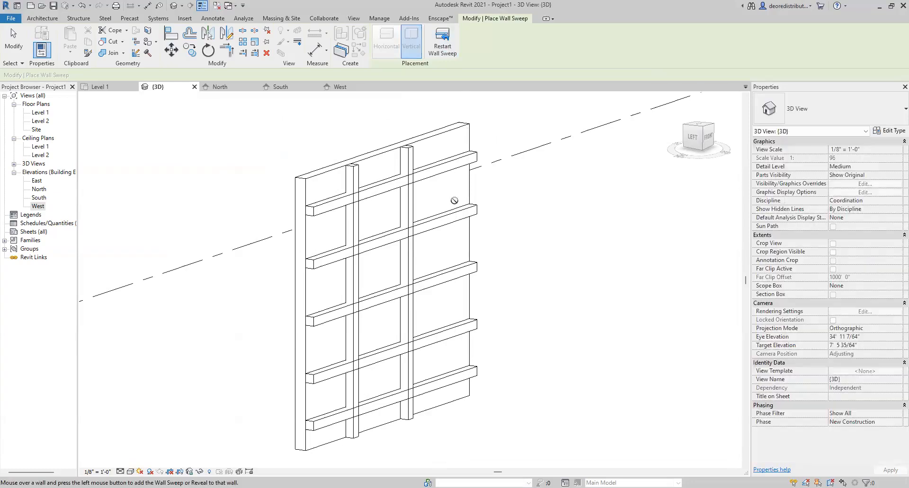
End sweep placement and examine in the 3D view how the horizontal and vertical sweeps meet the wall's face.
key("Escape")
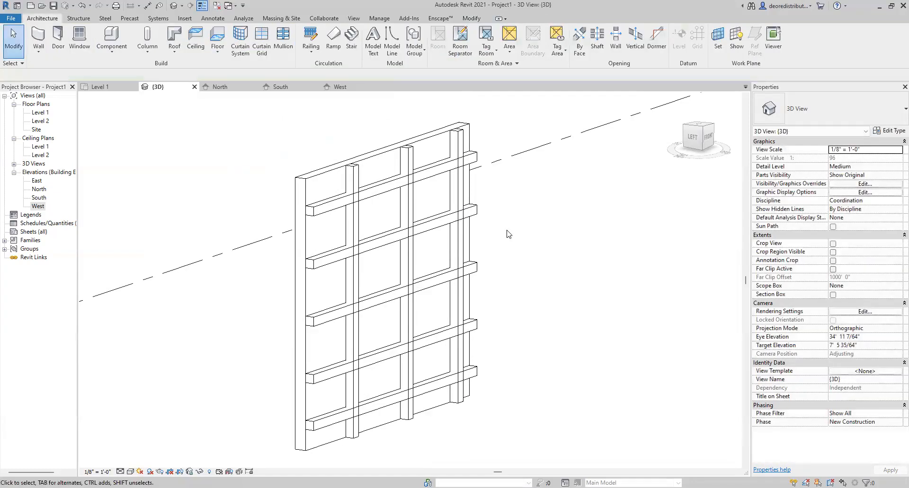
middle_click_drag(523, 264, 546, 264, "shift")
scroll(270, 220, "up", 3)
scroll(369, 279, "up", 1)
middle_click_drag(383, 290, 355, 297, "shift")
scroll(317, 274, "up", 3)
scroll(317, 275, "up", 2)
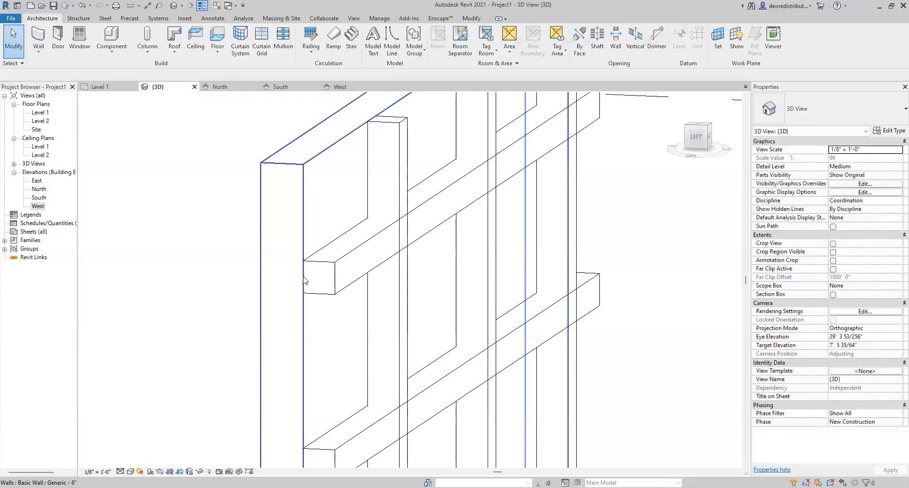
scroll(298, 275, "down", 4)
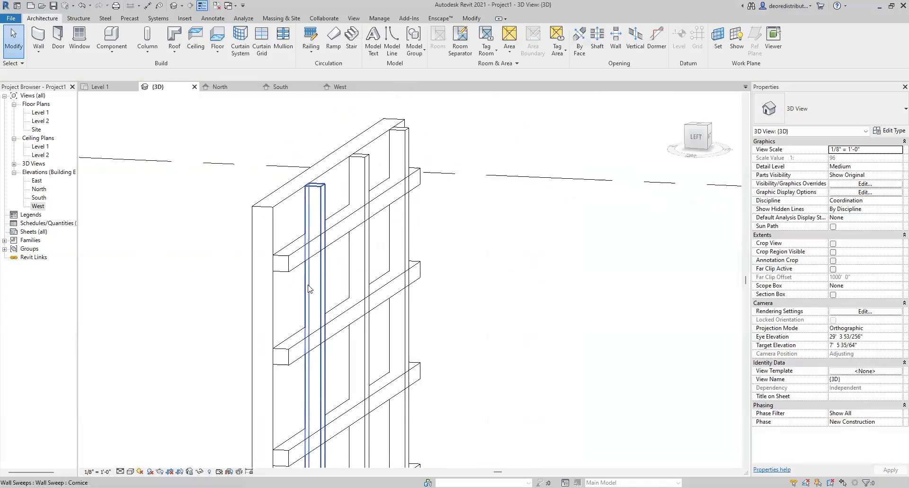
Try 2' and 2" as the Offset From Wall of the topmost horizontal Cornice sweep.
left_click(284, 264)
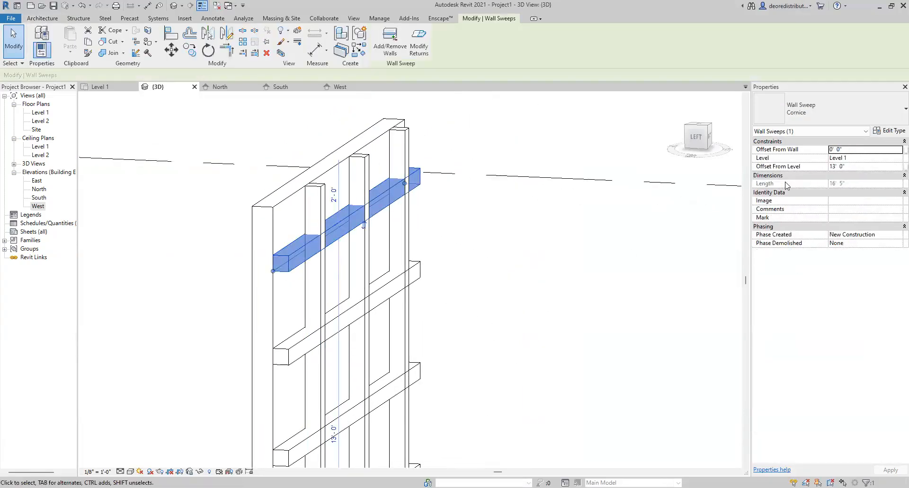
left_click(854, 150)
type("2")
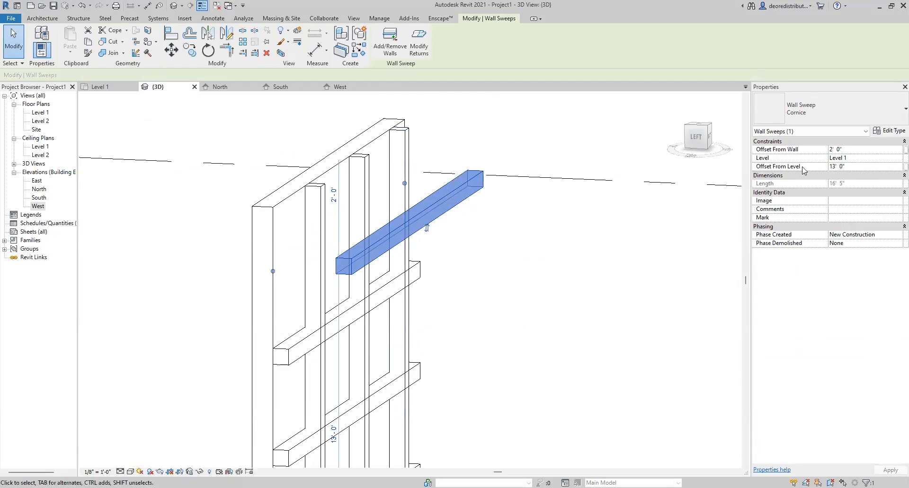
left_click(861, 150)
type("2")
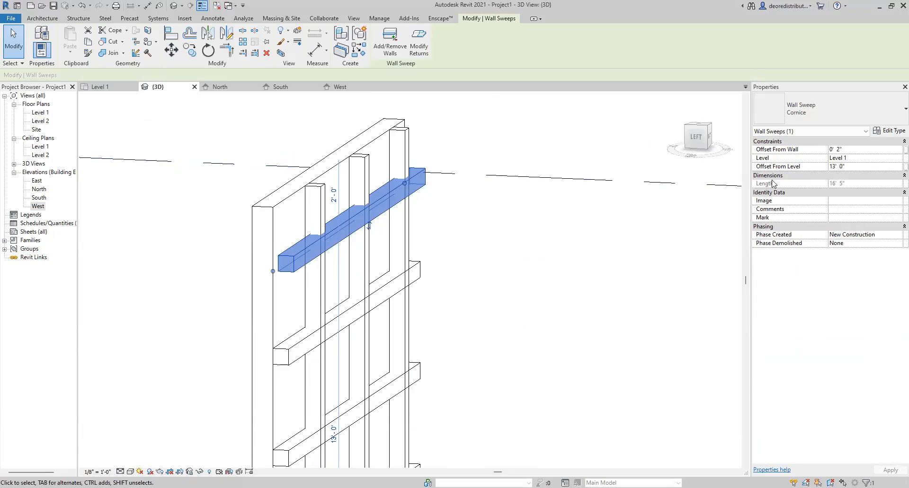
Set the topmost horizontal Cornice sweep's Offset From Wall to -2" so it is recessed into the wall.
left_click(871, 150)
type("-2")
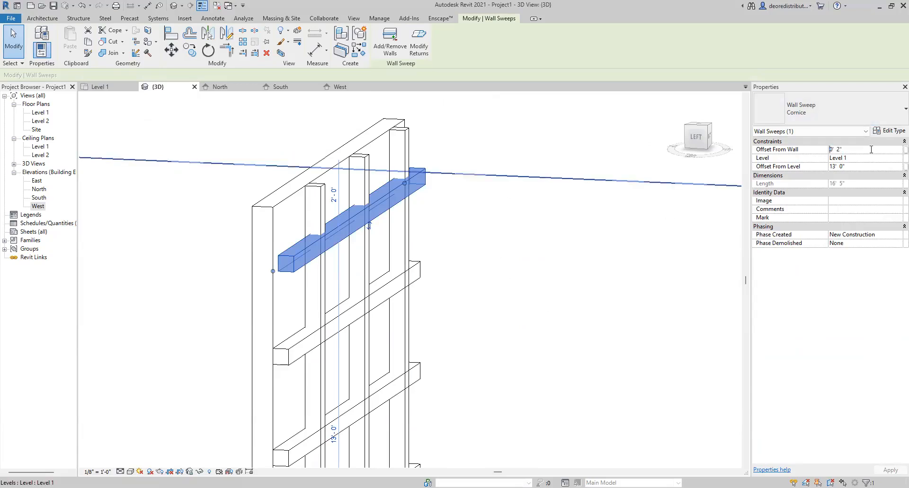
left_click(608, 196)
Select all Cornice sweep instances on the wall and set their Offset From Wall to -2".
scroll(289, 269, "down", 1)
middle_click_drag(290, 257, 265, 221)
scroll(265, 221, "down", 1)
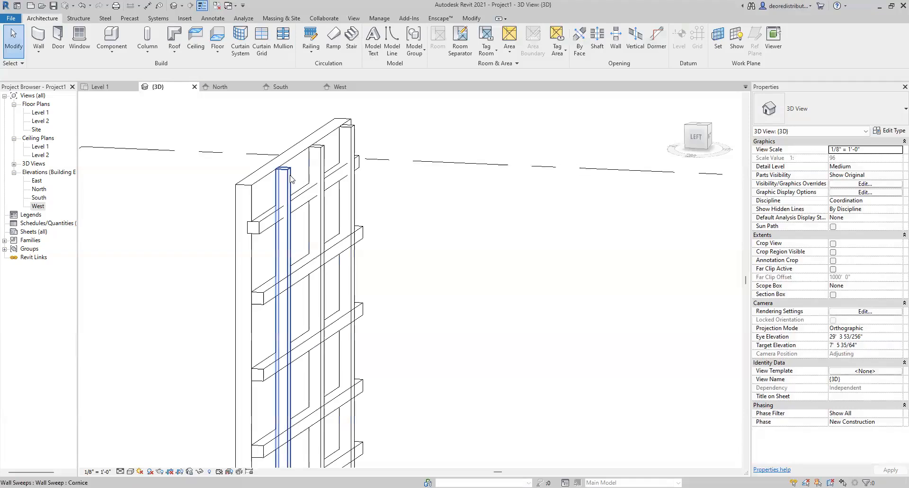
left_click(283, 189)
key("s")
key("a")
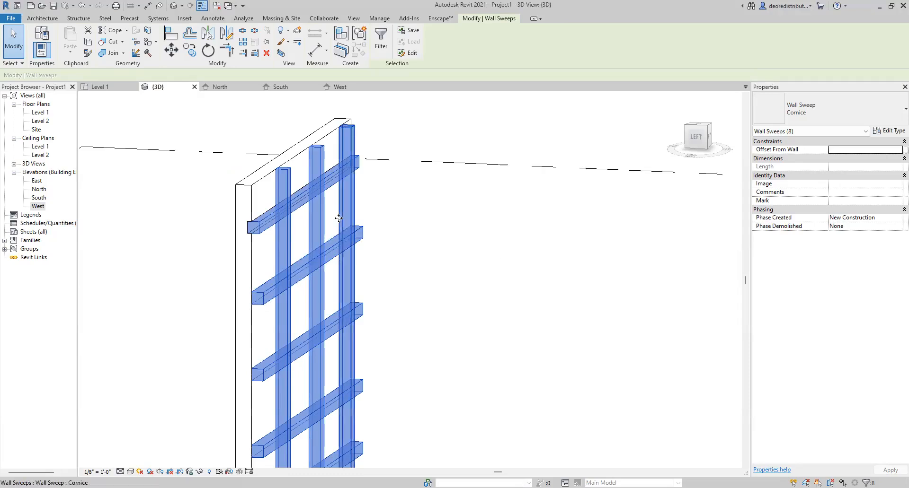
left_click(896, 150)
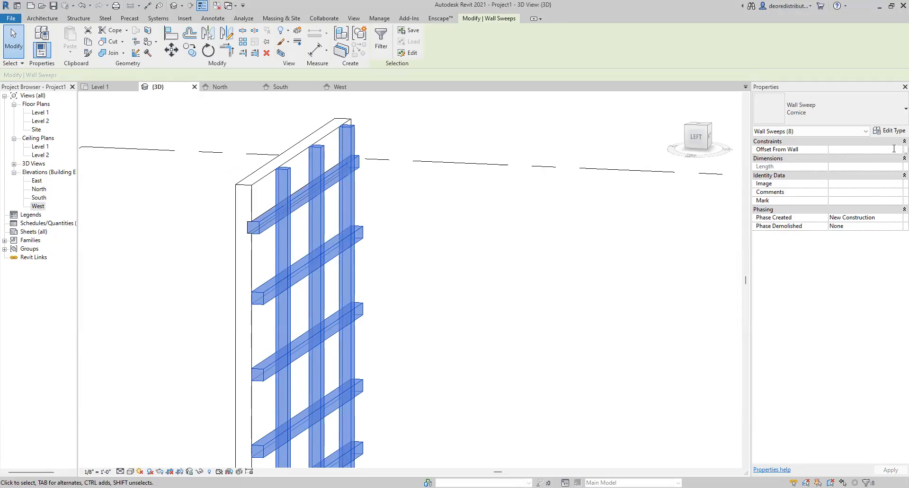
type("-2")
key("Return")
left_click(392, 258)
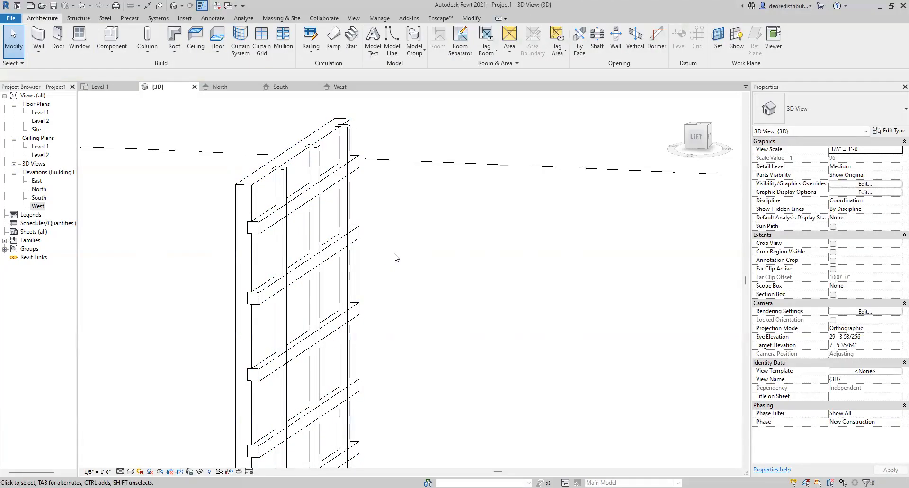
Examine the crossings of the horizontal and vertical sweeps from the front side of the wall.
middle_click_drag(395, 257, 180, 259, "shift")
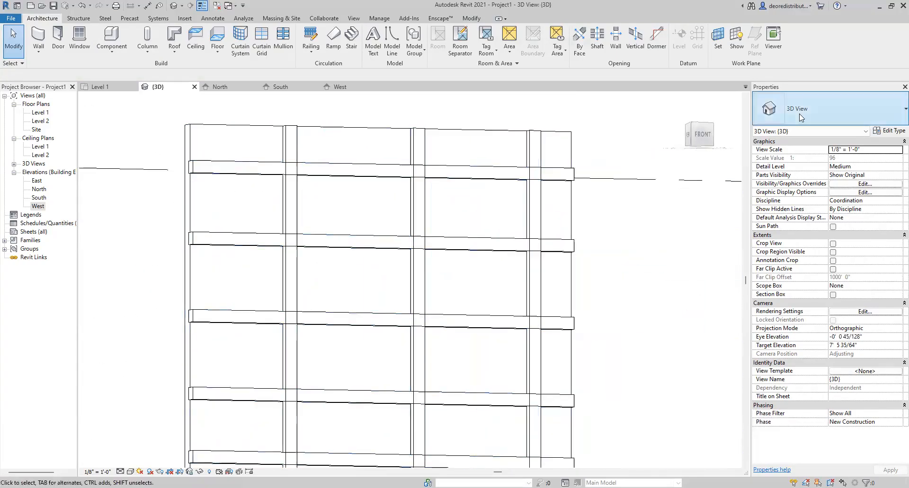
scroll(582, 159, "down", 2)
middle_click_drag(581, 159, 664, 203)
scroll(655, 212, "down", 7)
middle_click_drag(695, 265, 410, 280)
scroll(379, 273, "up", 4)
scroll(393, 260, "up", 5)
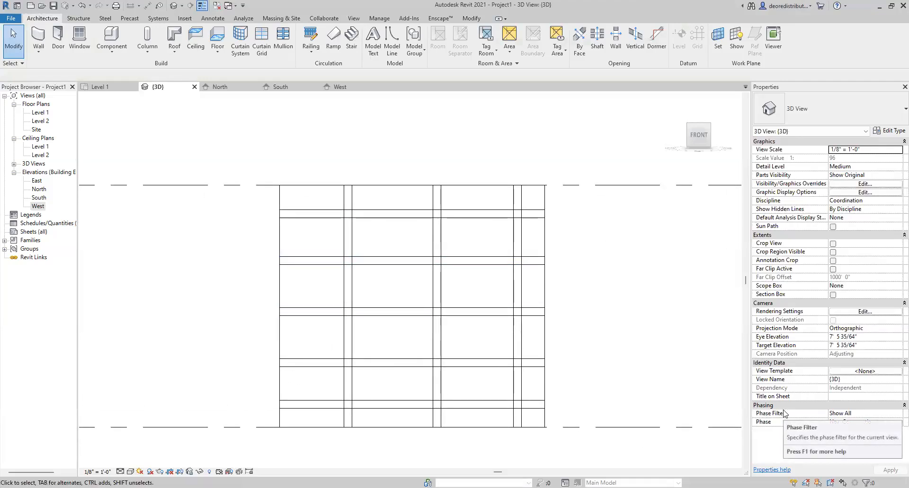
scroll(530, 312, "up", 1)
scroll(379, 214, "up", 1)
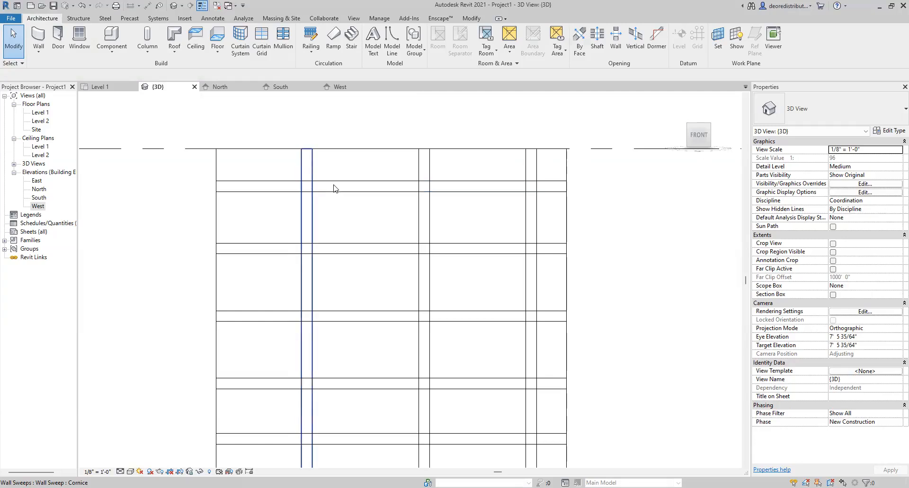
left_click(471, 18)
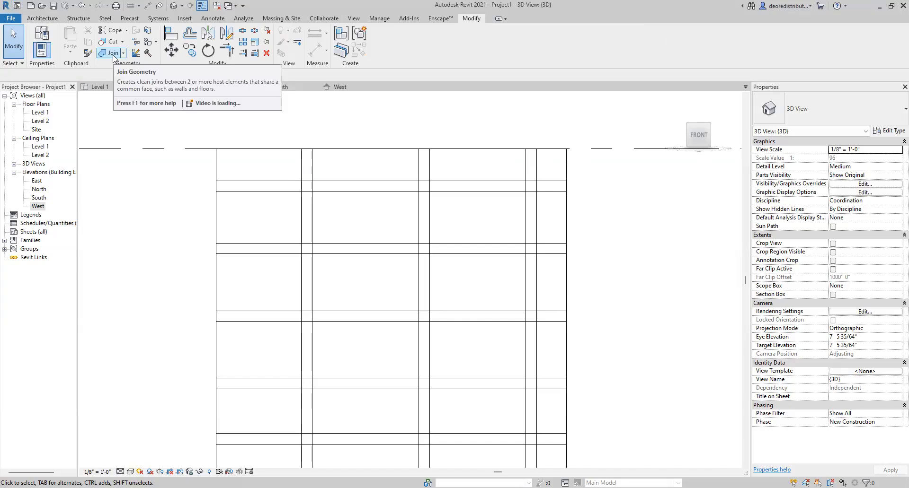
left_click(123, 53)
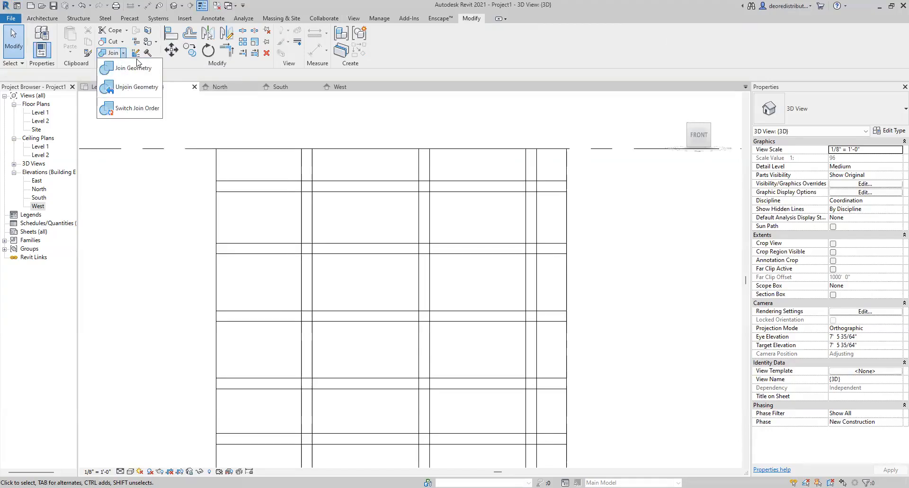
left_click(107, 54)
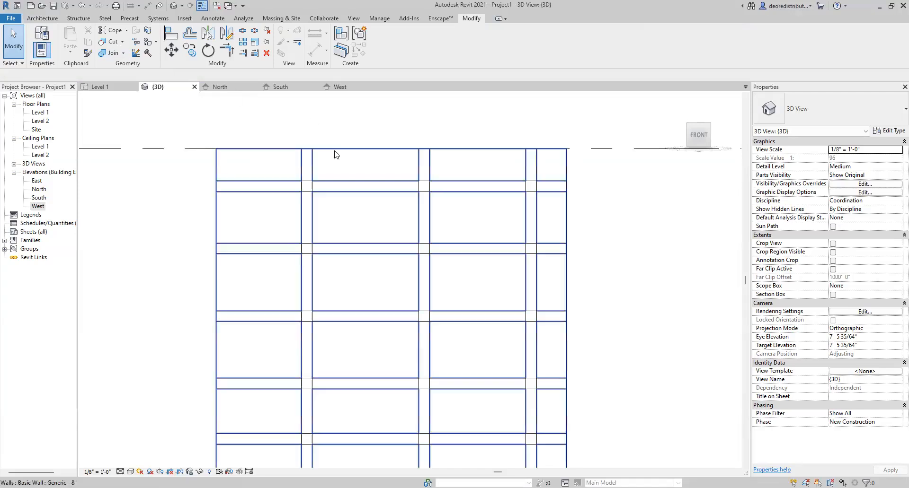
left_click(307, 166)
left_click(293, 186)
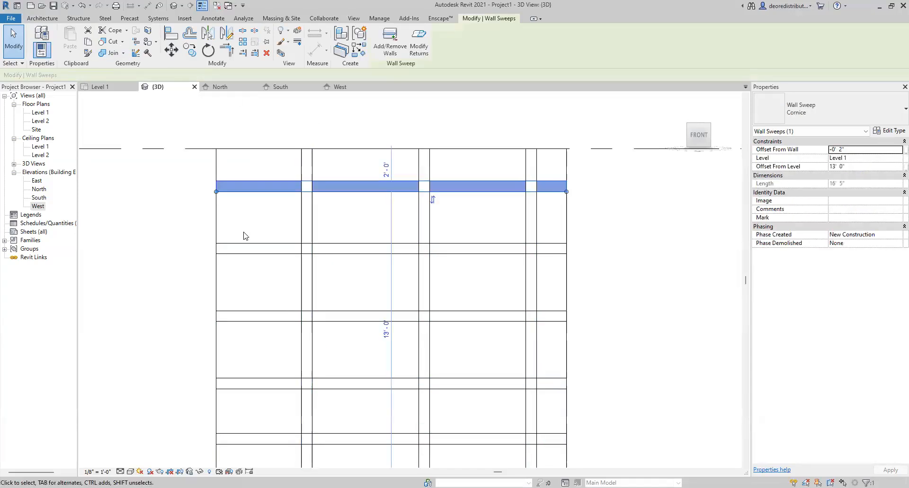
left_click(278, 249)
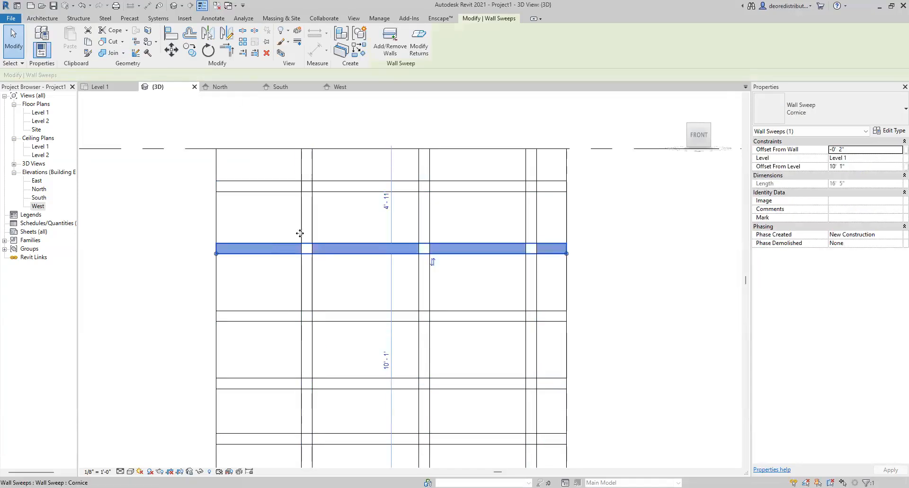
left_click(305, 223)
left_click(340, 218)
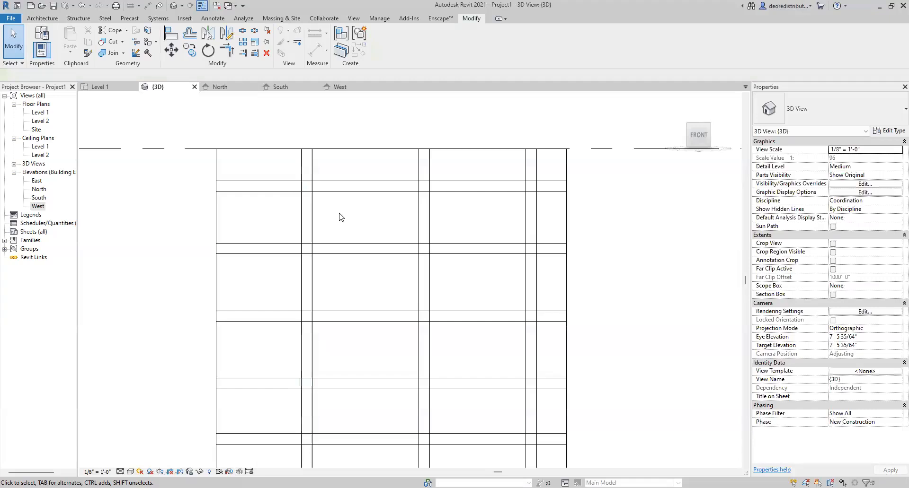
Join the leftmost vertical sweep's geometry with each of the three uppermost horizontal sweeps.
left_click(110, 52)
left_click(307, 169)
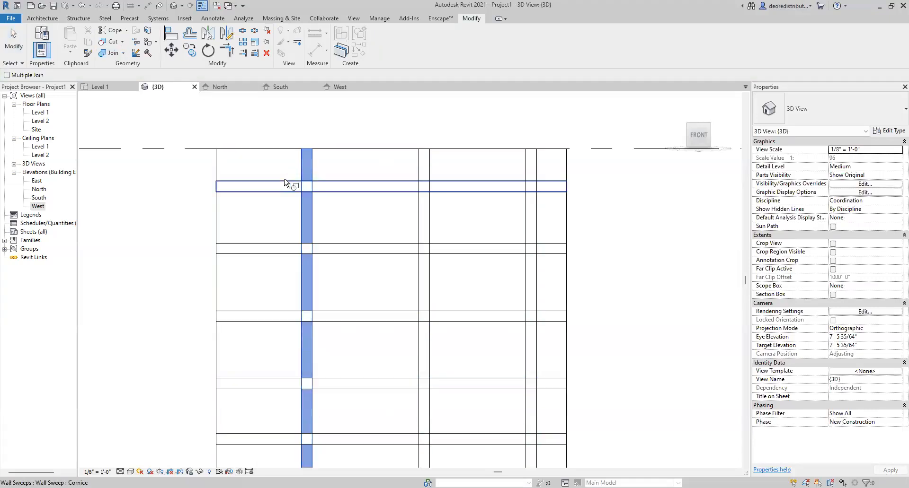
left_click(287, 185)
left_click(289, 248)
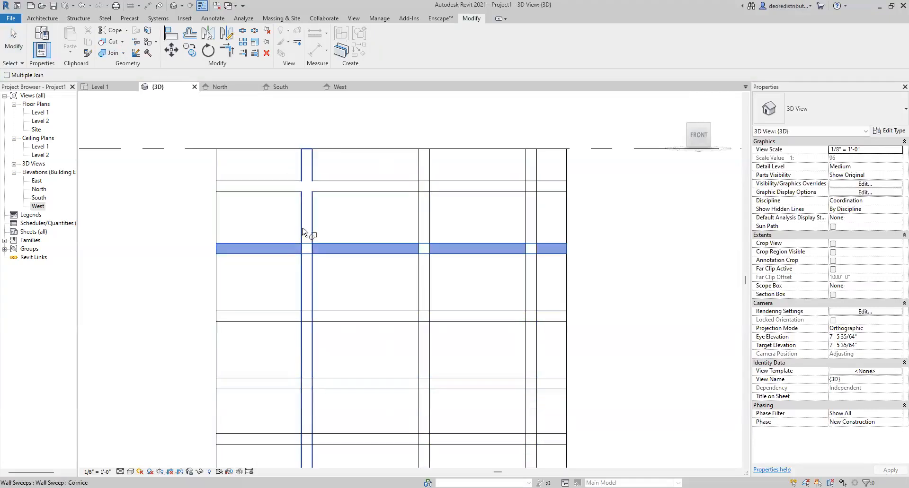
left_click(308, 238)
left_click(295, 310)
left_click(308, 304)
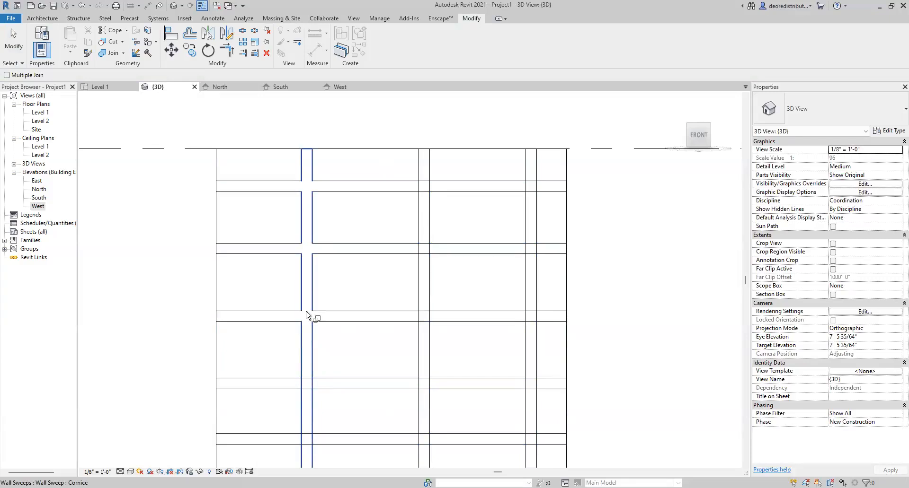
Join the leftmost vertical sweep's geometry with the two lowest horizontal sweeps and end the join command.
middle_click_drag(305, 311, 283, 237)
left_click(282, 223)
left_click(245, 242)
left_click(277, 284)
left_click(259, 293)
key("Escape")
Unjoin the leftmost vertical sweep's geometry from all the horizontal sweeps it crosses.
scroll(347, 142, "down", 1)
middle_click_drag(347, 142, 344, 279)
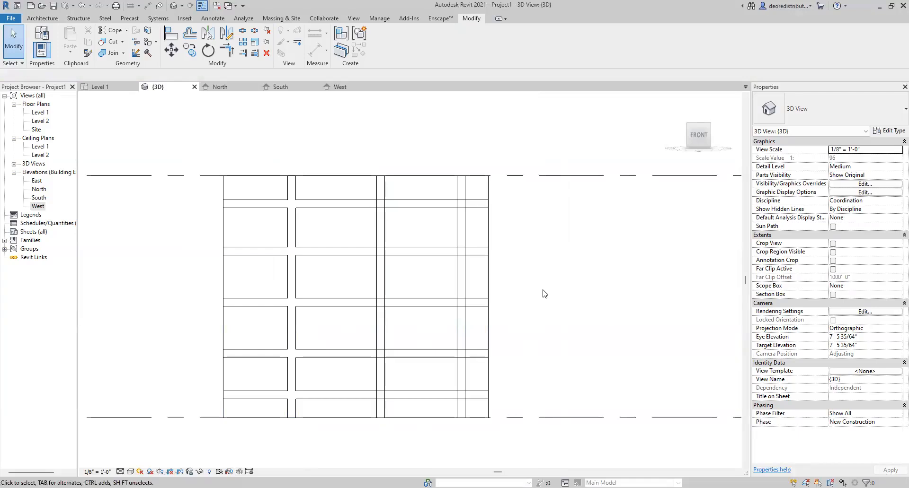
left_click(123, 53)
left_click(119, 87)
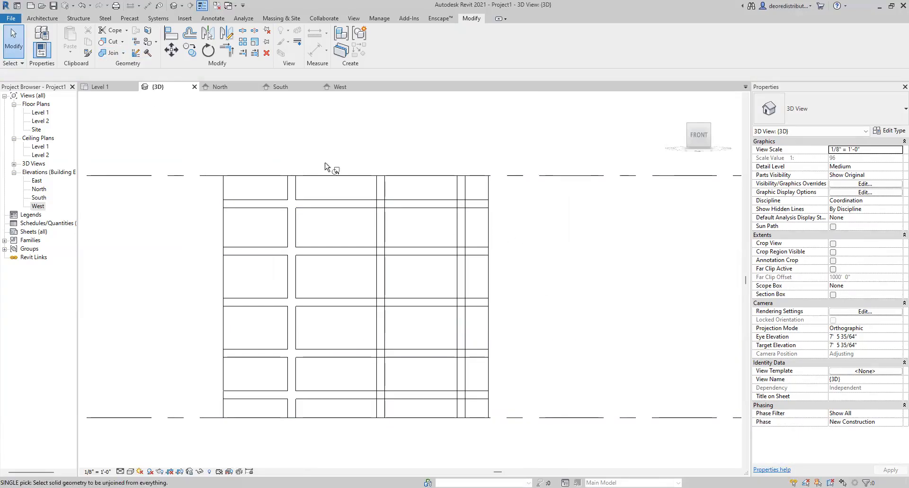
left_click(292, 199)
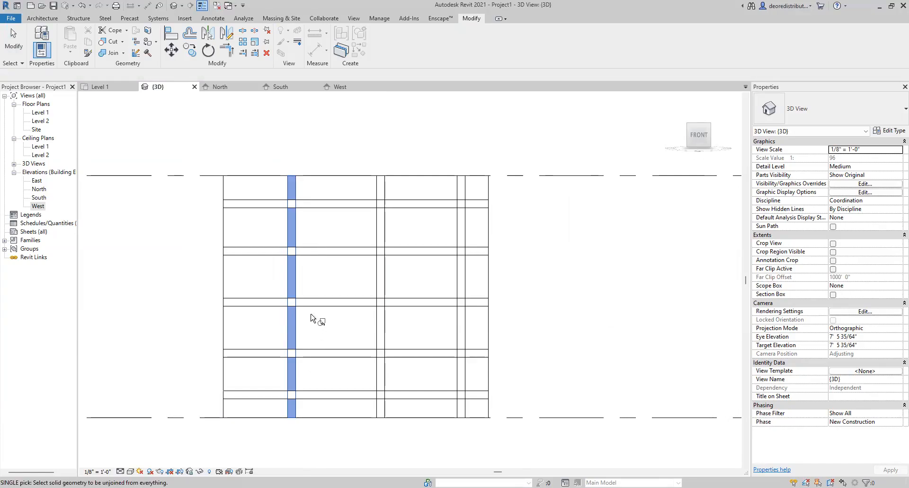
key("Escape")
key("Escape")
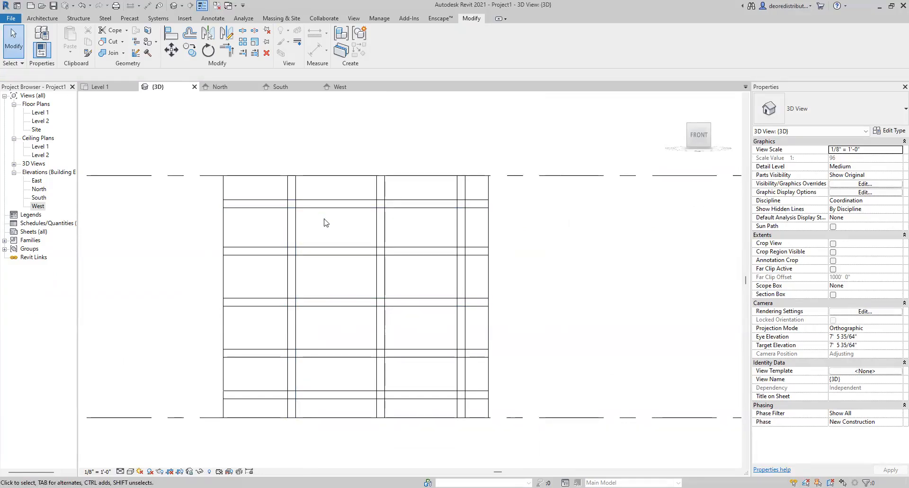
Select all instances of the Cornice sweep and delete them from the wall.
middle_click_drag(325, 223, 291, 335, "shift")
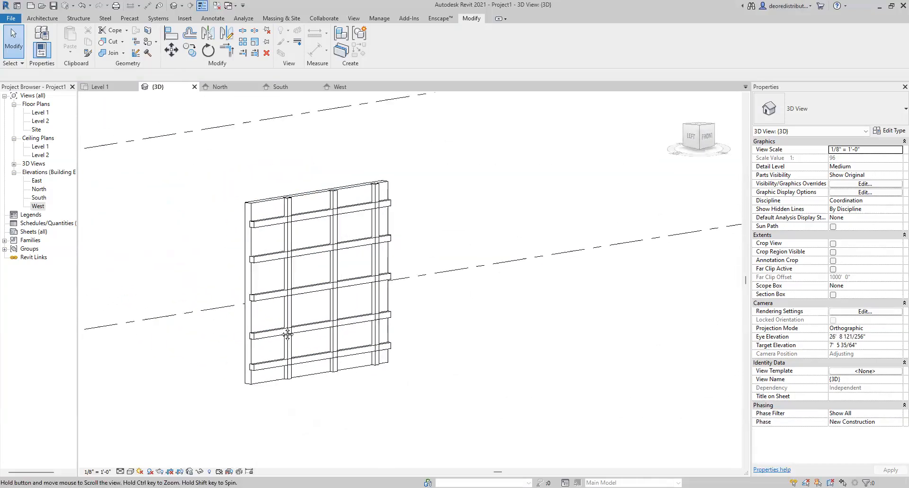
scroll(292, 333, "up", 2)
left_click(294, 206)
key("s")
key("a")
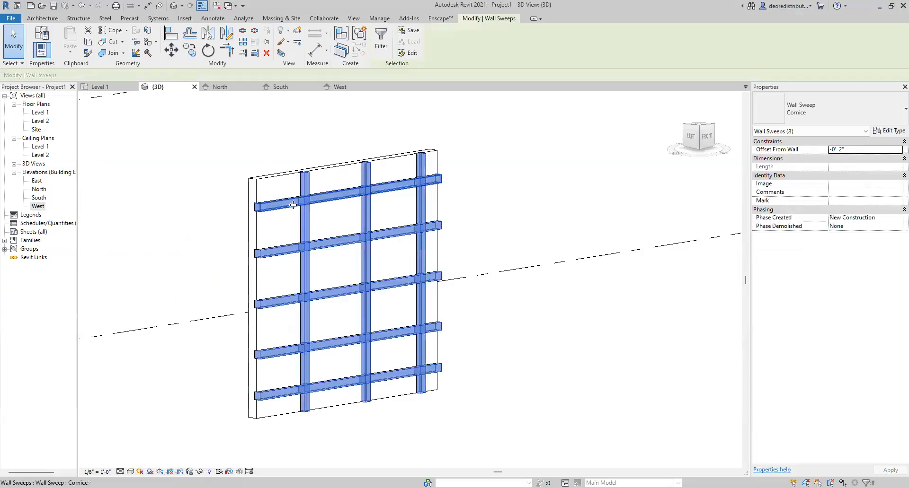
key("Delete")
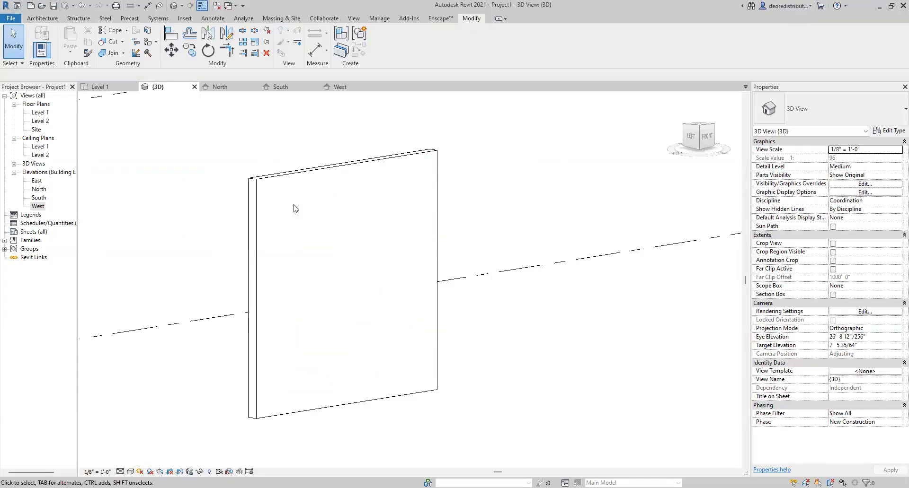
Place a horizontal wall reveal near the top of the wall's face.
left_click(42, 18)
left_click(38, 52)
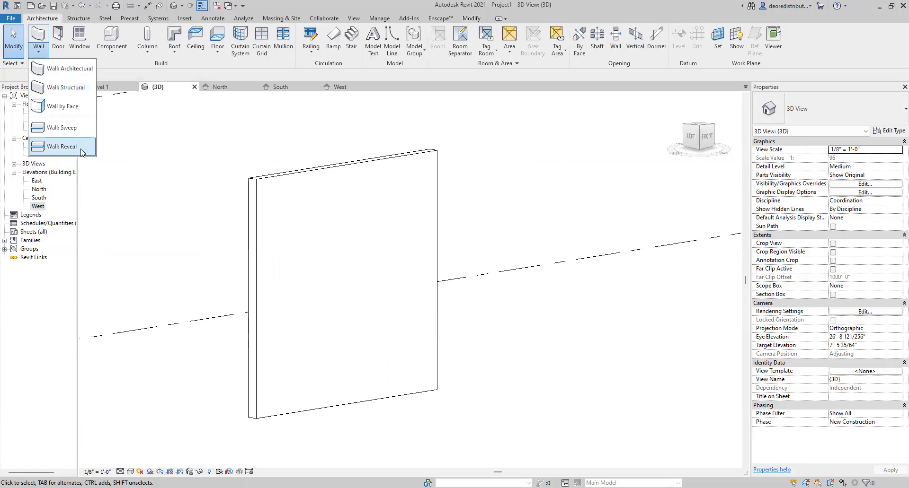
left_click(62, 146)
left_click(384, 48)
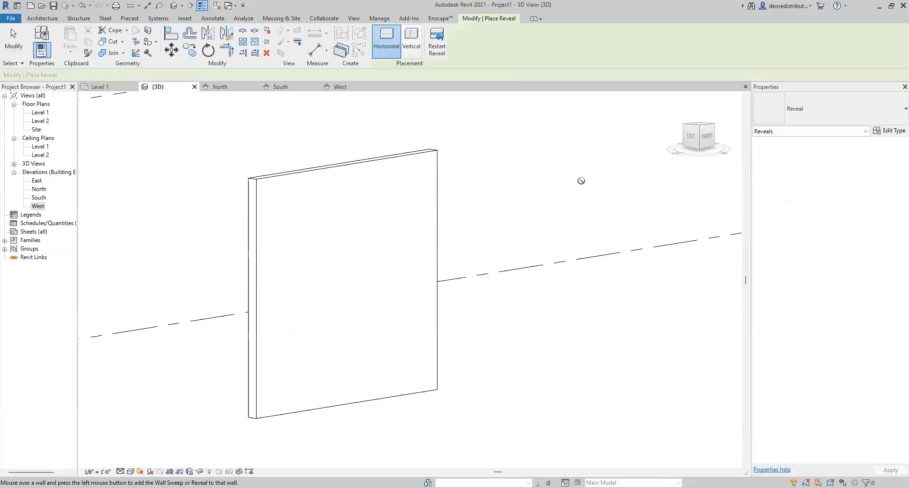
left_click(290, 197)
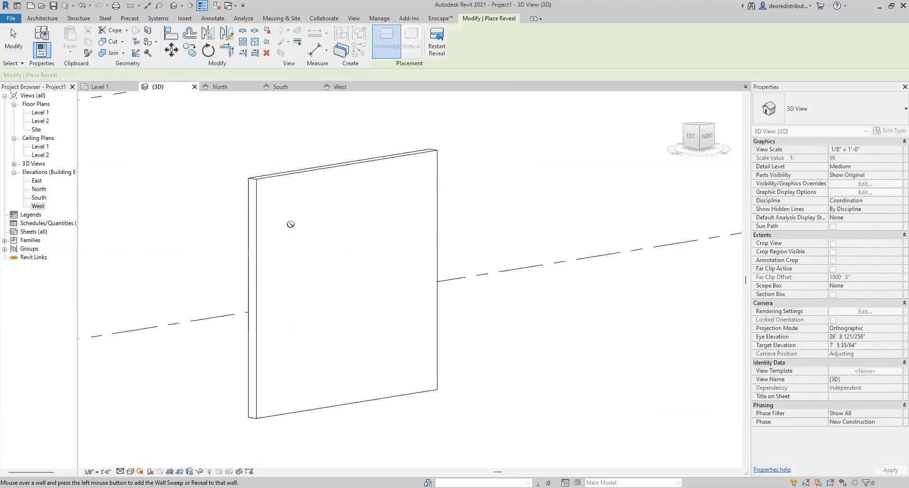
Place four more horizontal reveals at spaced heights down the wall's face below the top one.
left_click(436, 45)
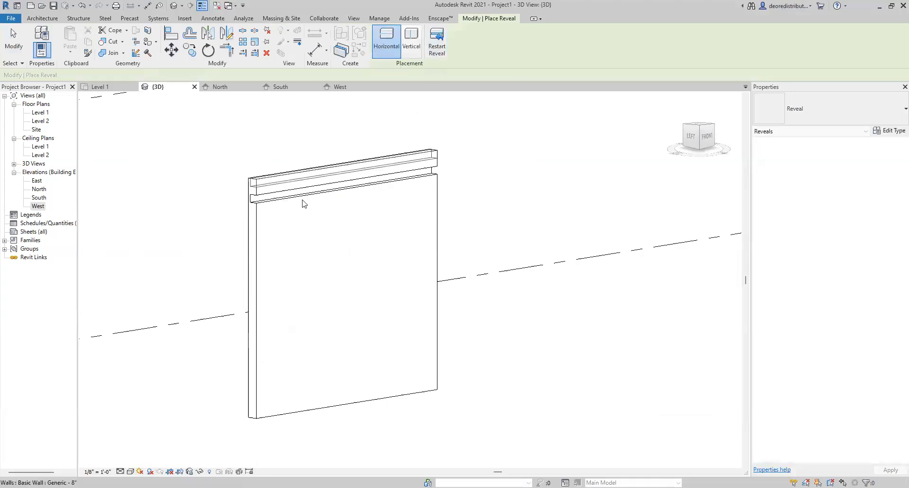
left_click(322, 189)
left_click(437, 45)
left_click(284, 249)
left_click(283, 301)
left_click(305, 357)
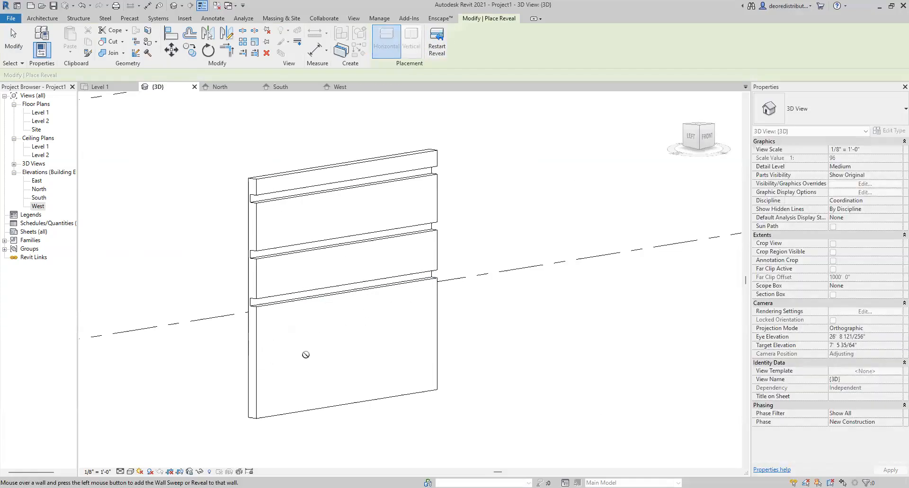
left_click(436, 45)
left_click(336, 382)
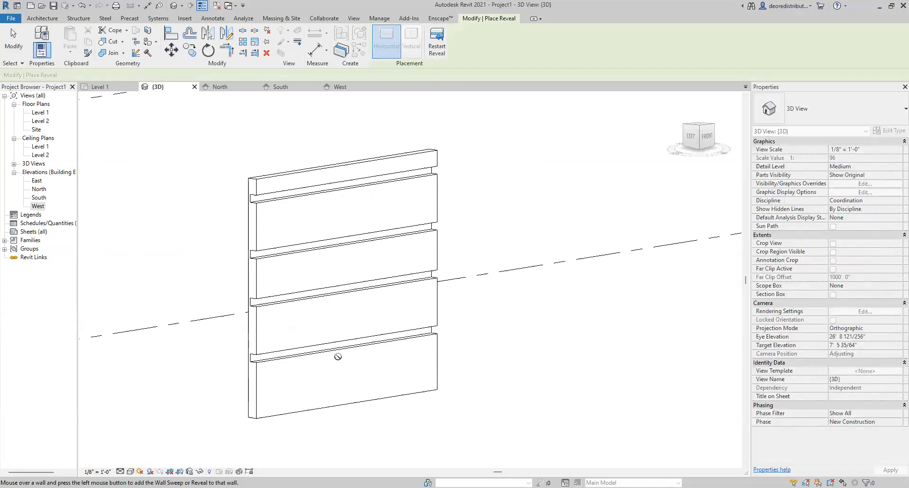
left_click(436, 45)
Place three vertical reveals across the wall's face and end the reveal command.
left_click(411, 40)
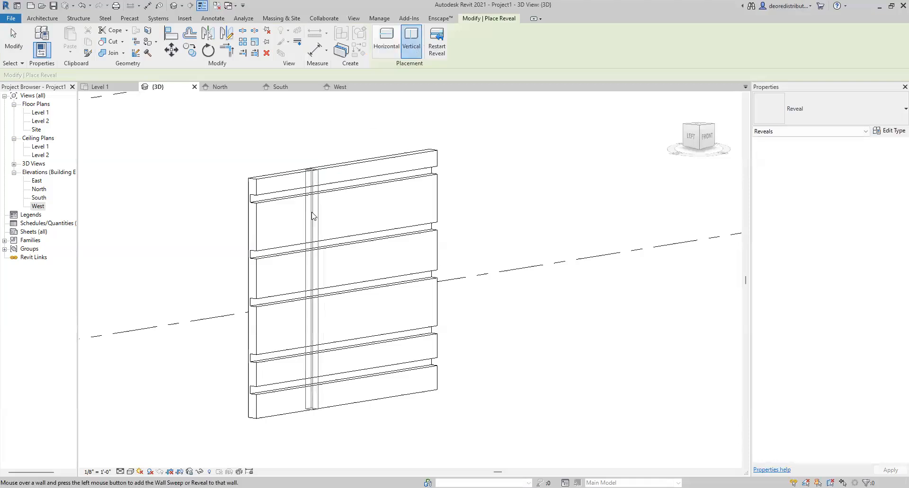
left_click(436, 48)
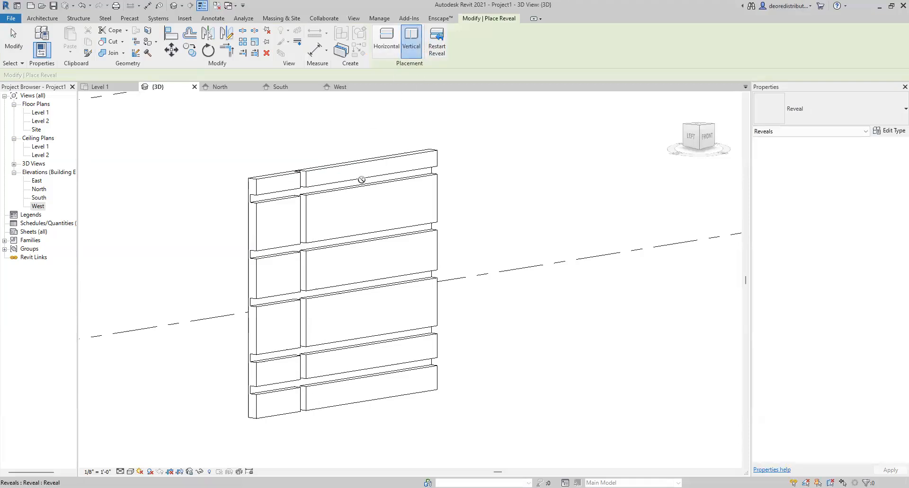
key("Escape")
left_click(436, 45)
left_click(397, 232)
key("Escape")
Display the 3D view in the Shaded visual style to show the depth of the reveals.
middle_click_drag(304, 274, 343, 280, "shift")
scroll(204, 296, "up", 3)
middle_click_drag(170, 302, 296, 264)
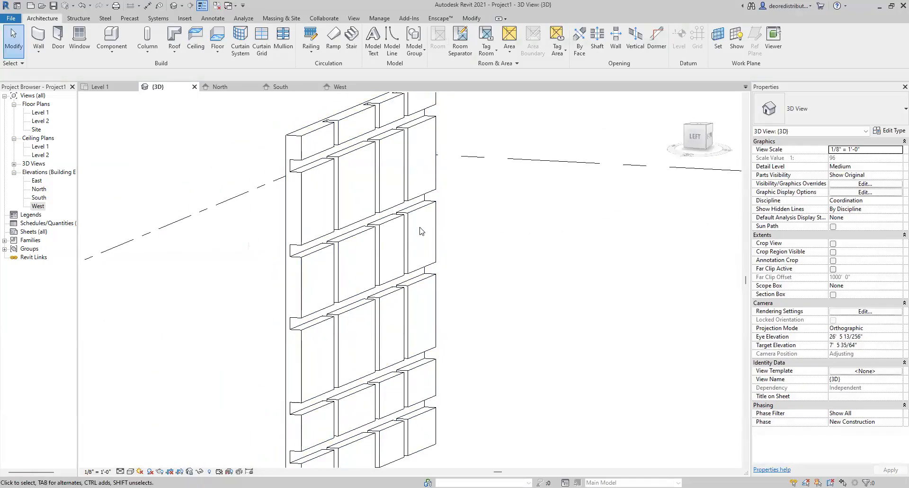
left_click(138, 466)
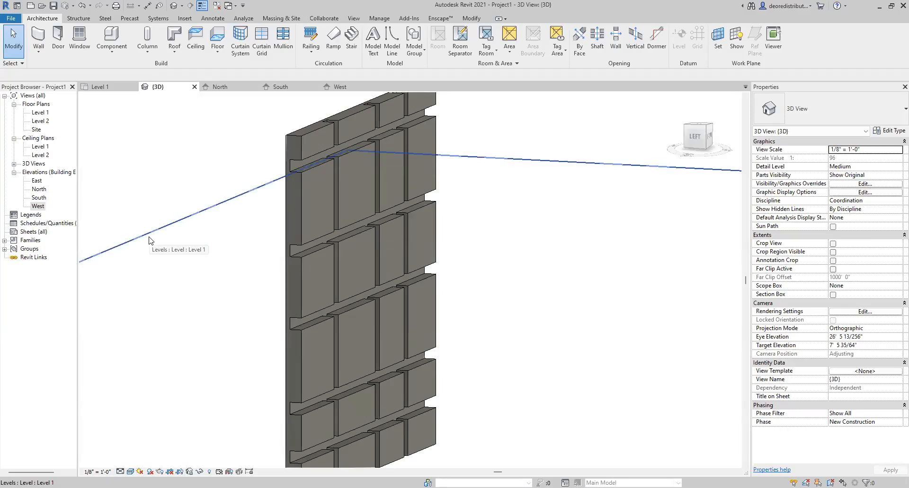
Select the second-highest horizontal reveal and examine its wall and level offsets.
left_click(299, 258)
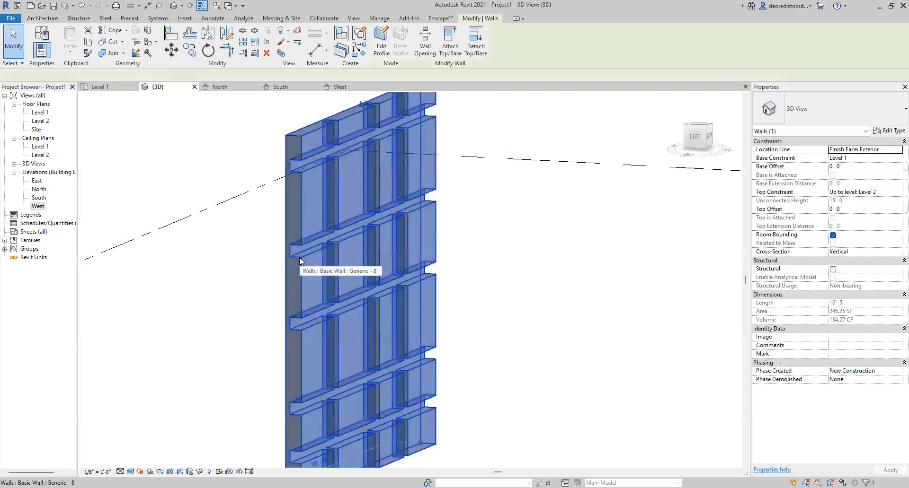
key("Escape")
scroll(307, 246, "up", 3)
left_click(304, 241)
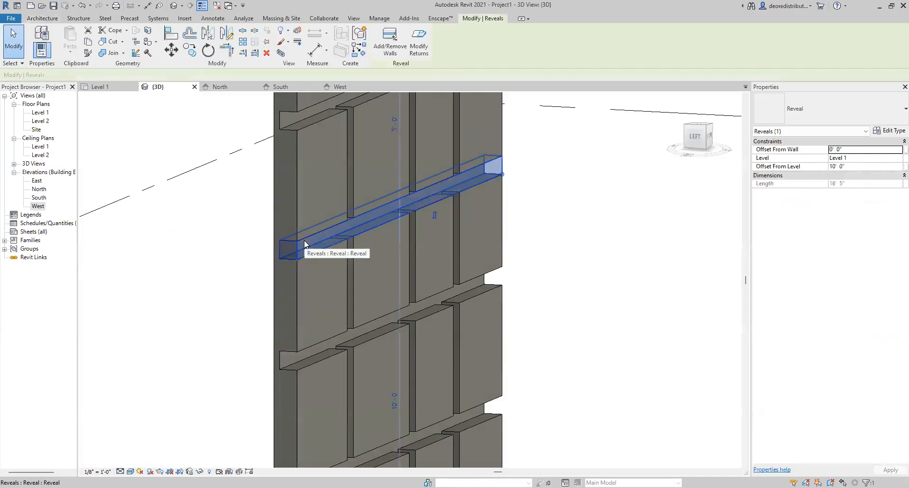
left_click(846, 151)
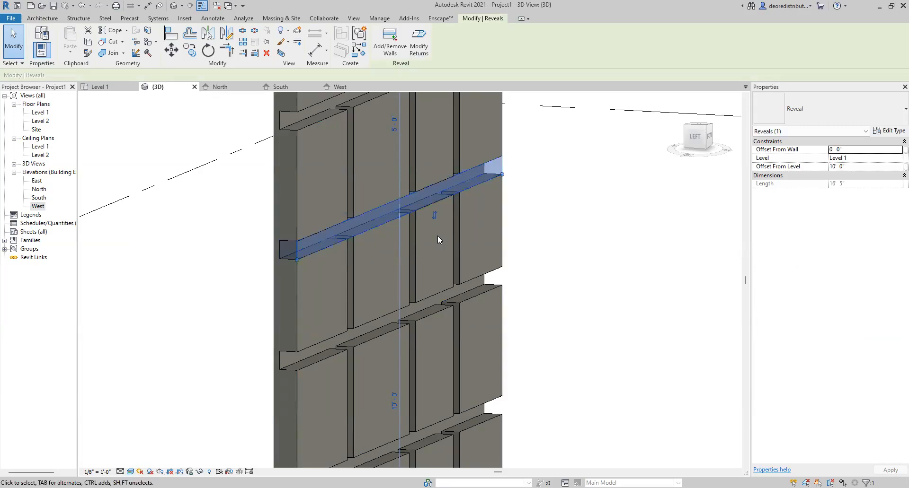
Orient the 3D view to the Front and set its visual style to Hidden Line.
left_click(695, 139)
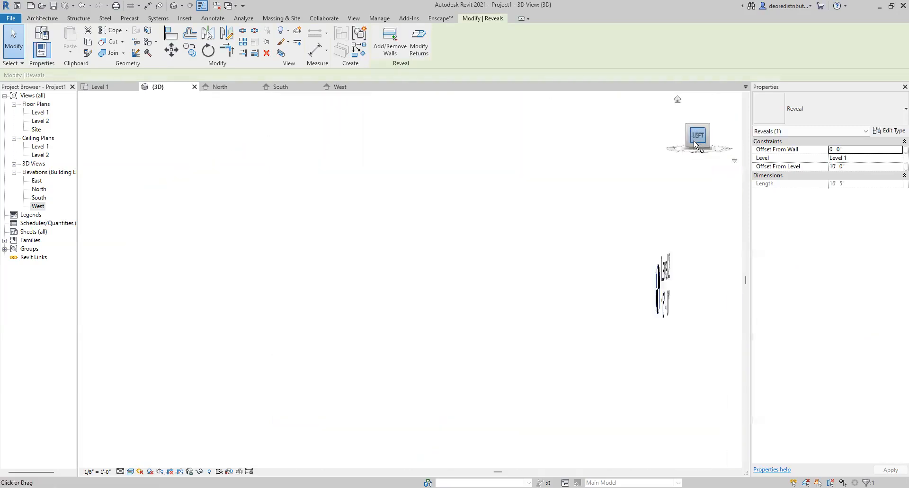
left_click(706, 143)
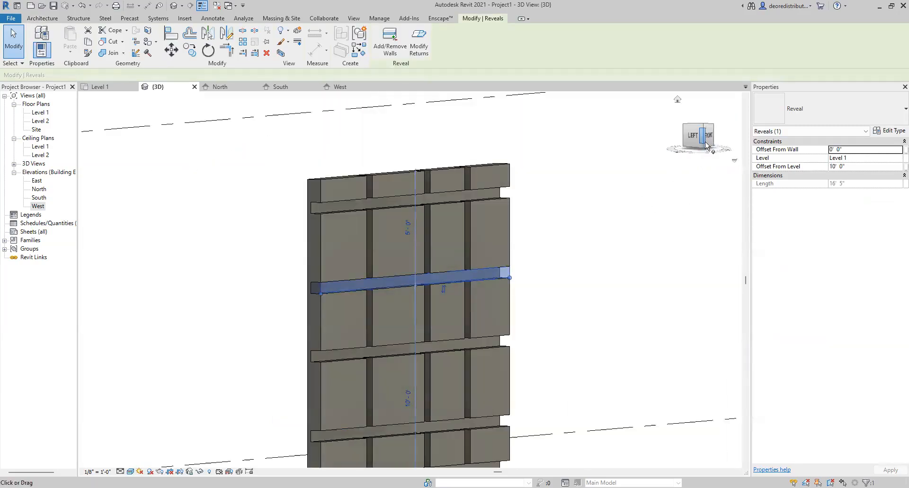
mouse_move(710, 151)
left_mouse_down()
mouse_move(797, 182)
mouse_move(675, 179)
mouse_move(696, 142)
left_mouse_up()
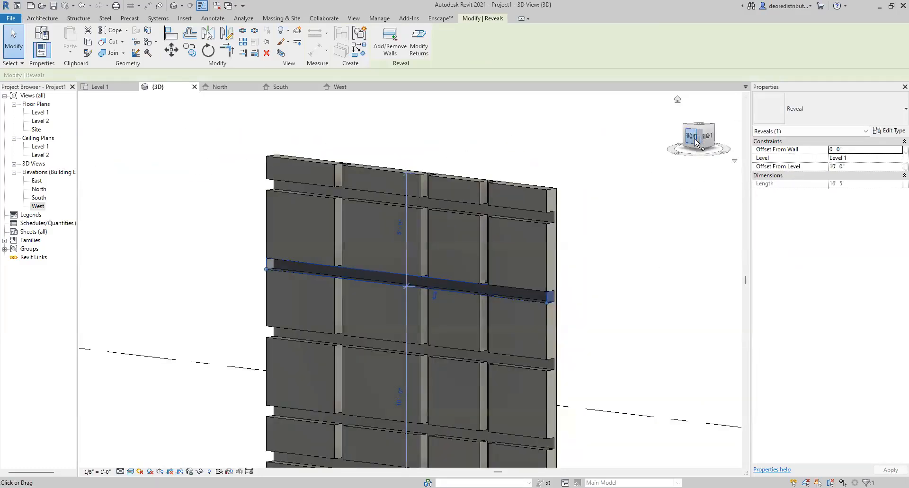
left_click(695, 139)
key("Escape")
scroll(418, 246, "down", 3)
middle_click_drag(417, 259, 429, 194)
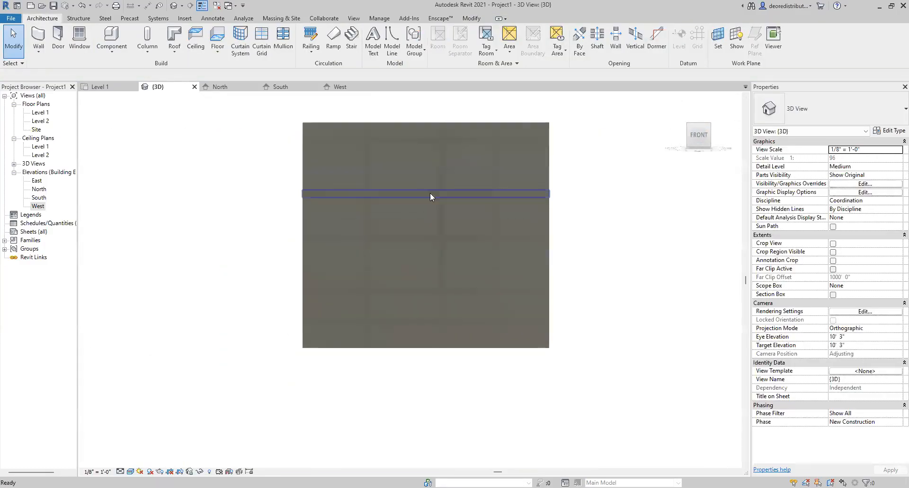
scroll(370, 297, "up", 2)
left_click(130, 472)
left_click(151, 434)
Set the lowest horizontal reveal's offset from Level 1 to 3' 0".
left_click(347, 327)
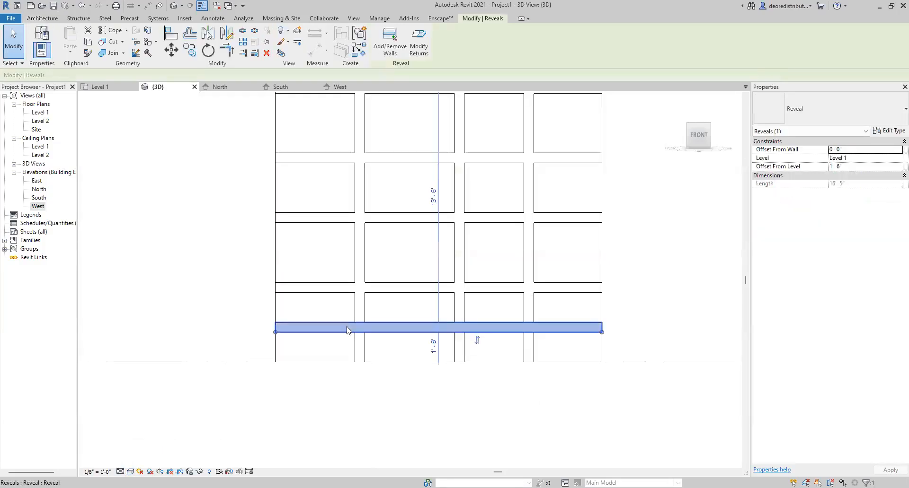
left_click(434, 350)
key("Escape")
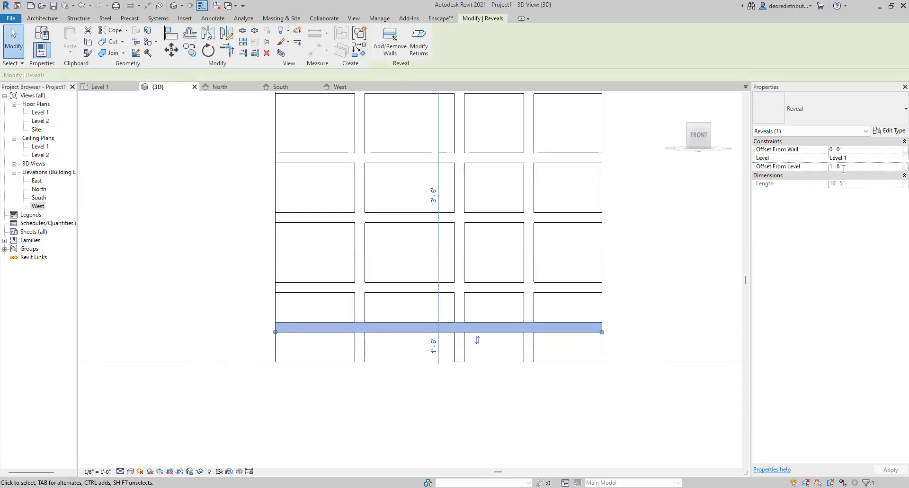
left_click_drag(846, 166, 825, 169)
type("3")
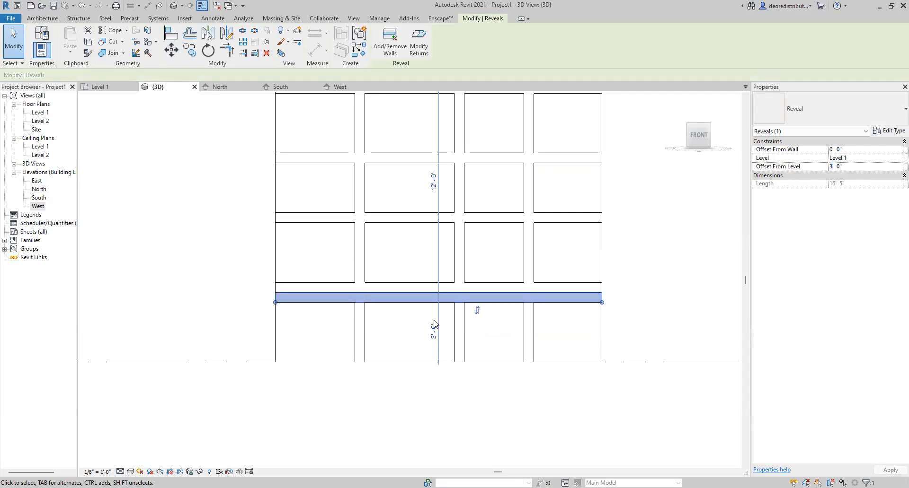
Set the offset from Level 1 of the next horizontal reveal up to 6' 0" and deselect it.
left_click_drag(439, 294, 430, 286)
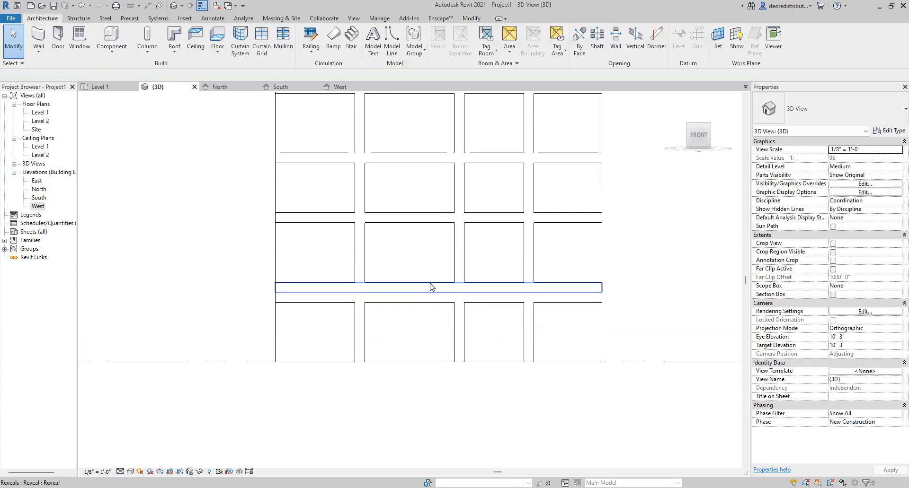
left_click(856, 165)
type("6' 0\"")
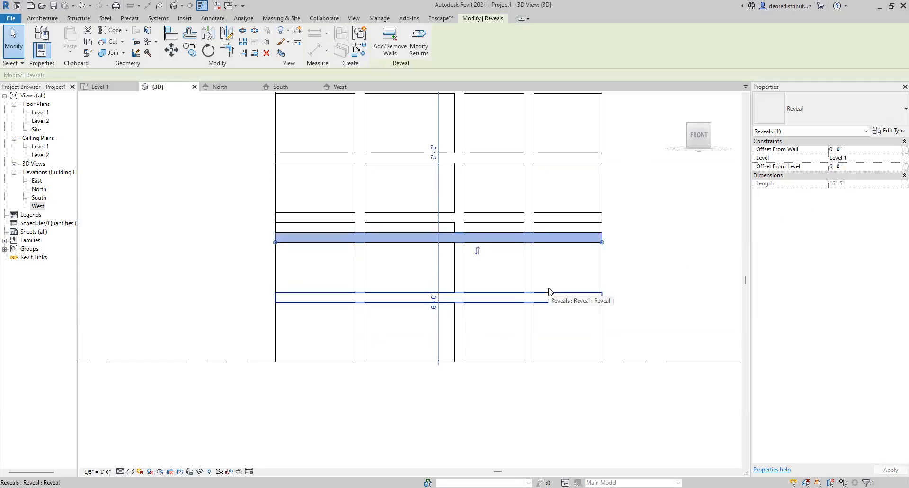
scroll(473, 258, "down", 4)
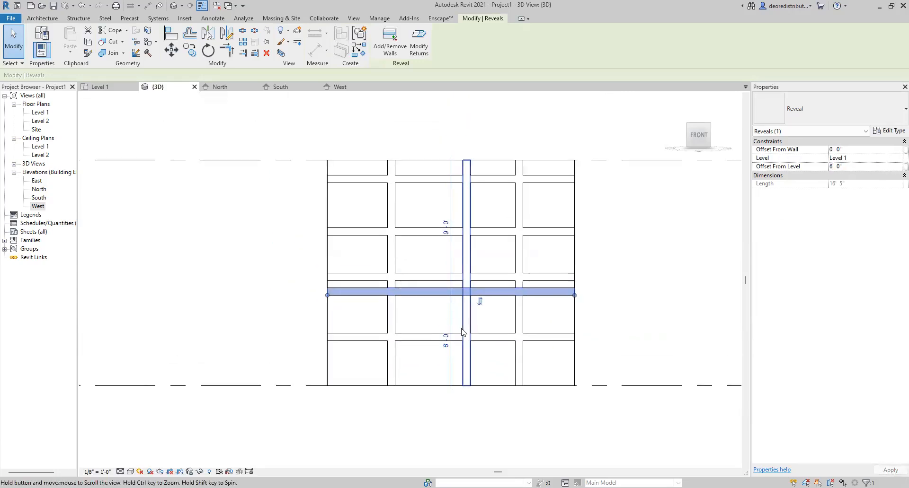
key("Escape")
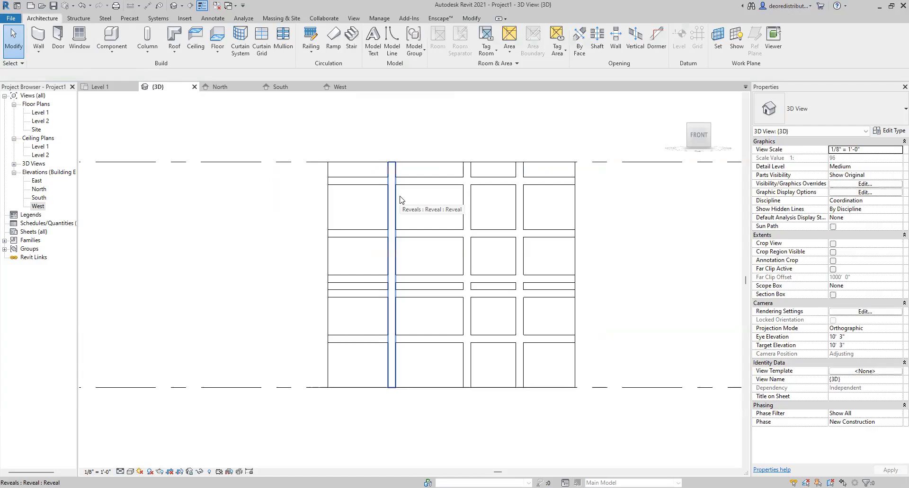
Select the lowest horizontal reveal and examine its offset from the wall and from the level.
scroll(421, 289, "down", 2)
middle_click_drag(406, 329, 444, 440, "shift")
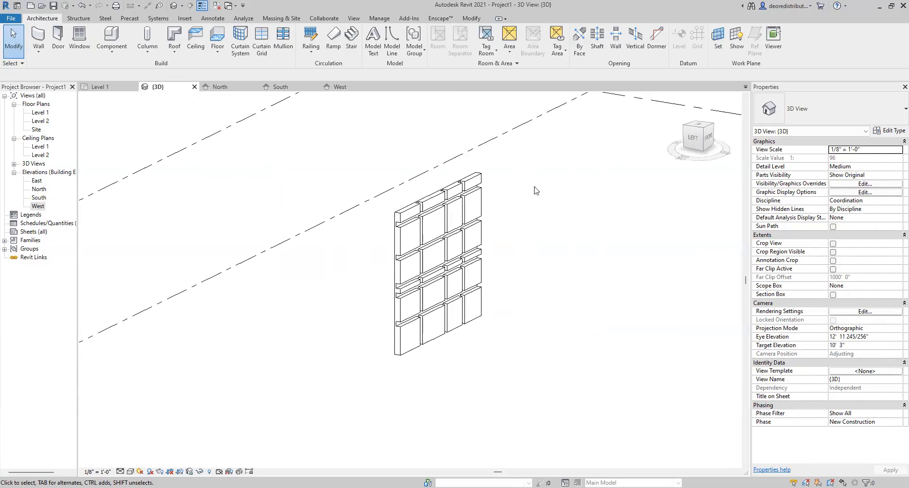
scroll(549, 317, "down", 2)
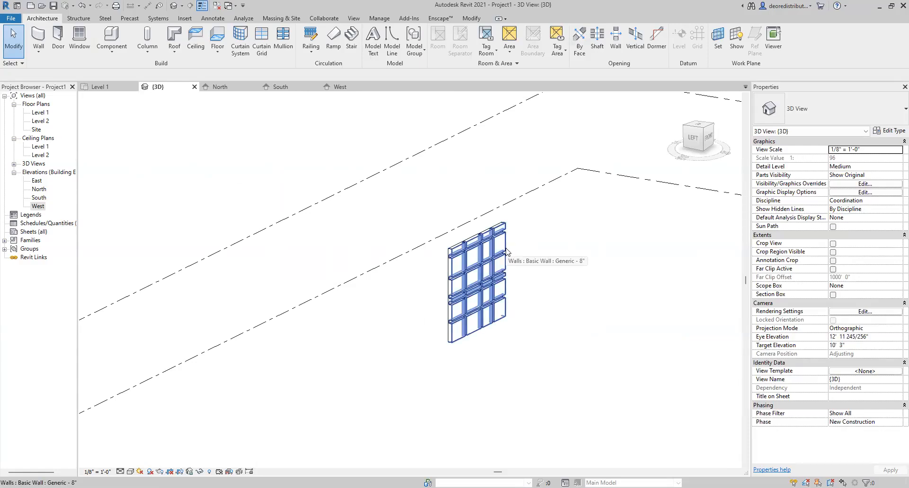
middle_click_drag(510, 303, 466, 303, "shift")
scroll(501, 316, "up", 4)
left_click(467, 314)
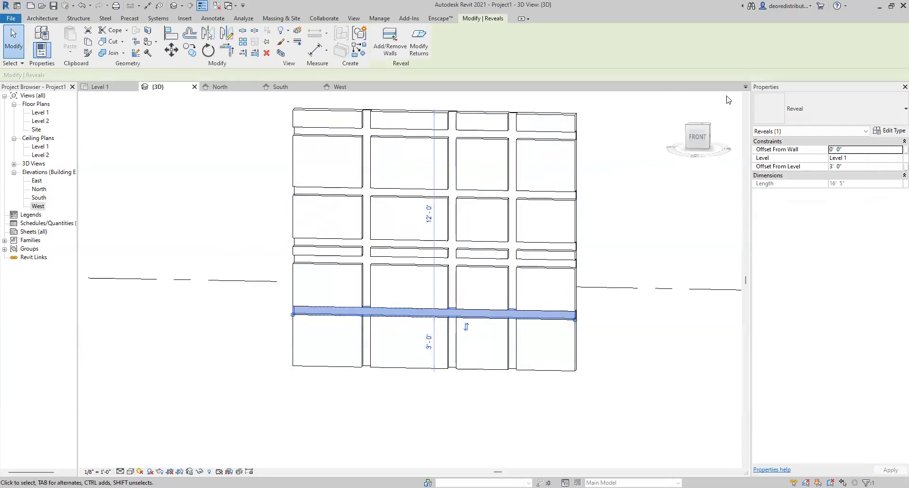
left_click(853, 167)
key("Escape")
Select the rightmost vertical reveal and examine which offset properties it offers.
scroll(471, 320, "down", 1)
middle_click_drag(460, 343, 499, 341, "shift")
left_click(510, 341)
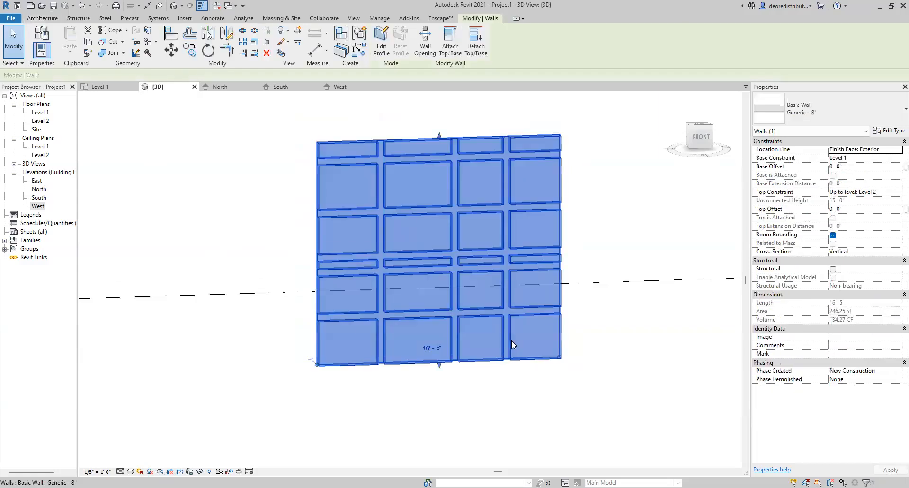
key("Escape")
scroll(508, 341, "up", 1)
left_click(507, 345)
middle_click_drag(508, 344, 469, 340, "shift")
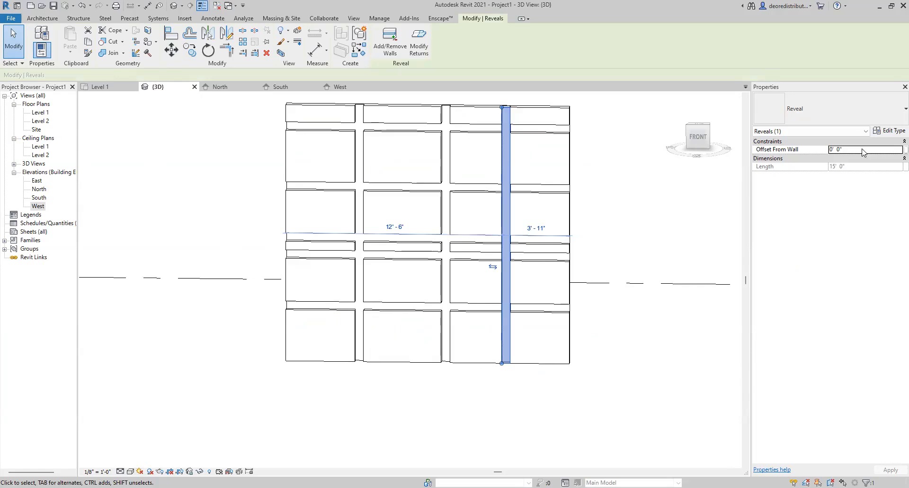
key("Escape")
Delete the wall together with all its horizontal and vertical reveals.
scroll(544, 222, "down", 3)
middle_click_drag(551, 262, 492, 318, "shift")
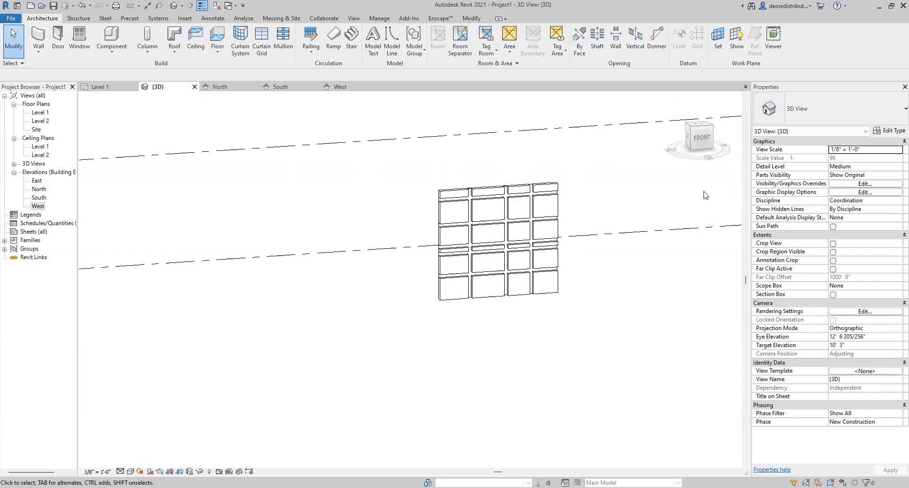
middle_click_drag(467, 389, 399, 274, "shift")
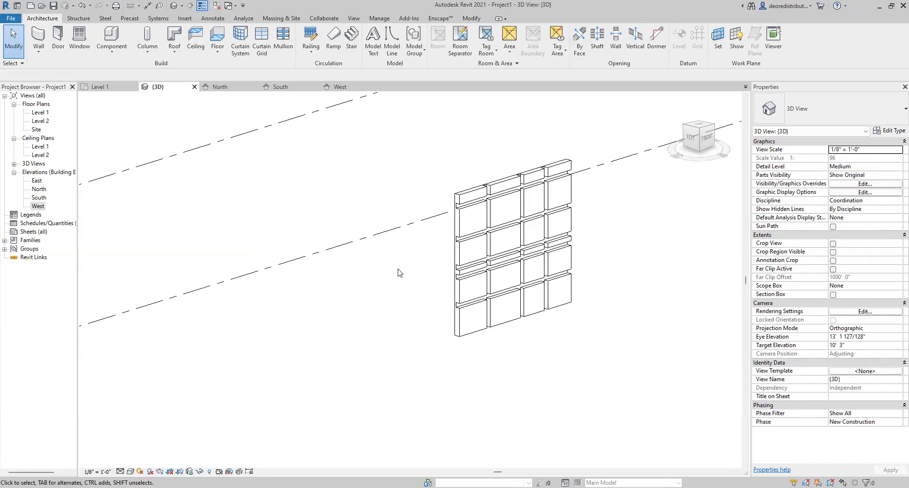
left_click(504, 323)
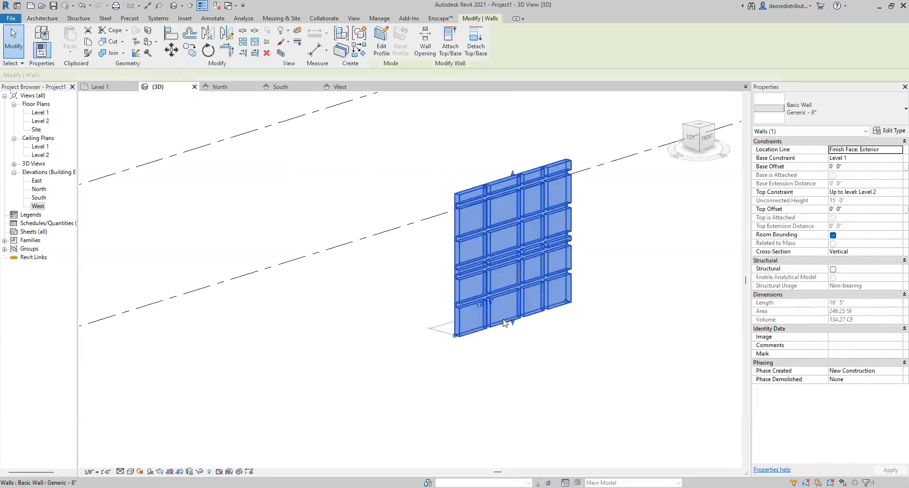
key("Delete")
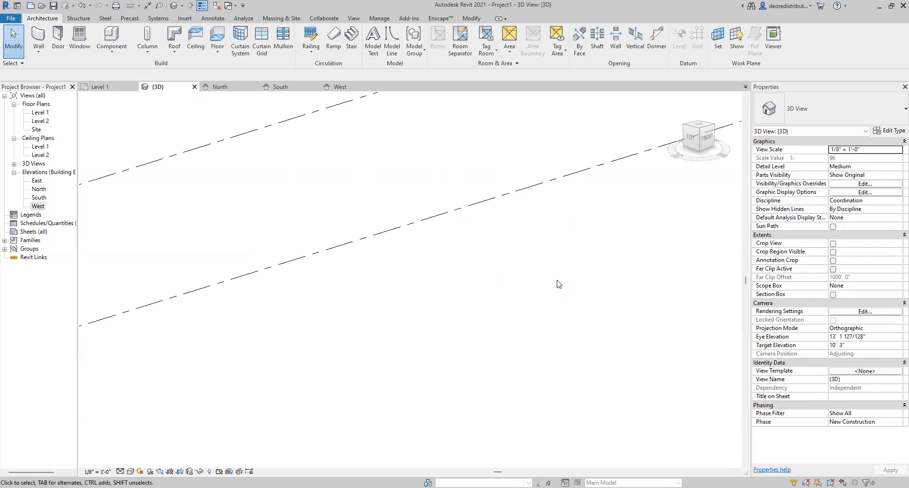
middle_click_drag(501, 258, 464, 266)
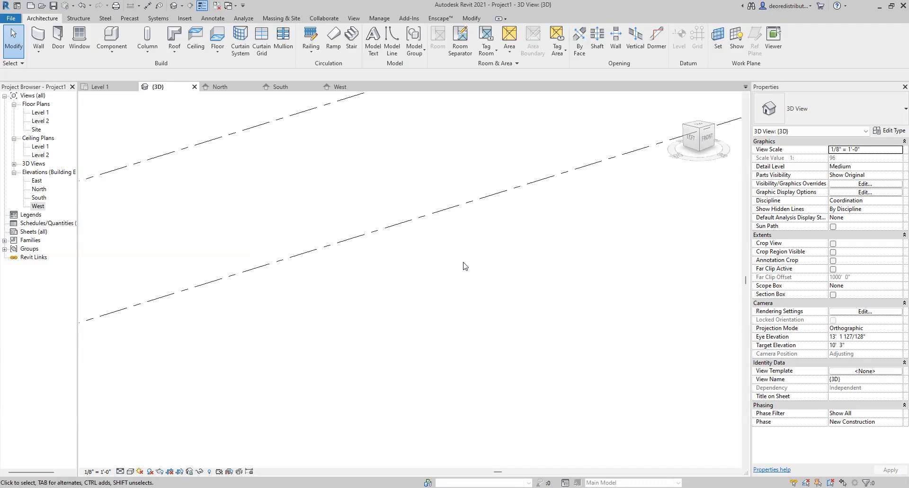
scroll(469, 261, "down", 7)
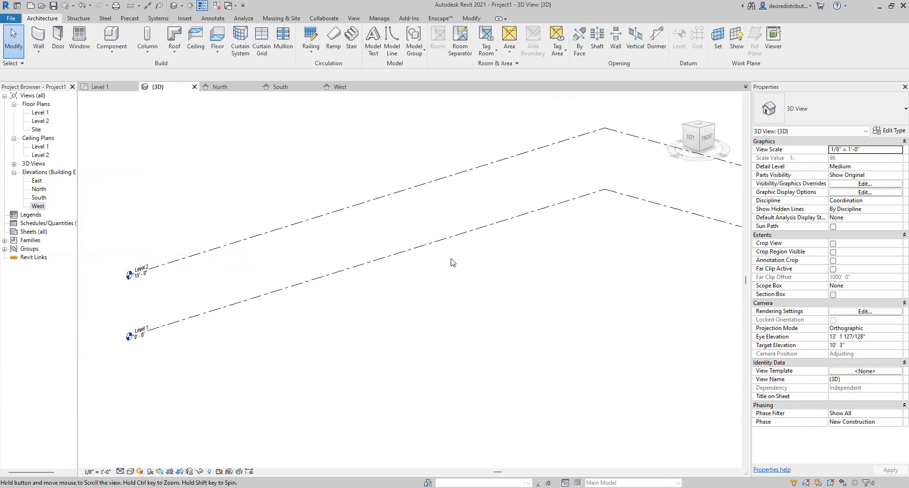